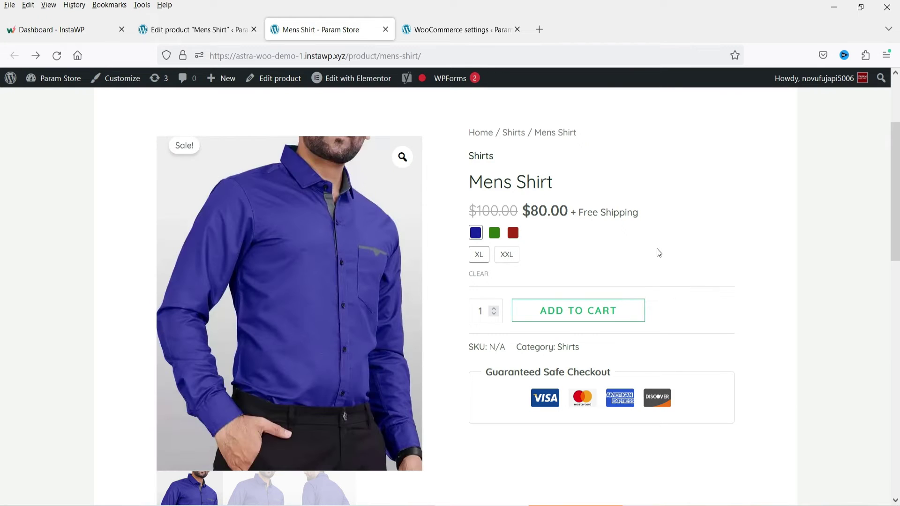
Step: Preview the green variation of the Mens Shirt and view its gallery images on the product page
left_click(493, 234)
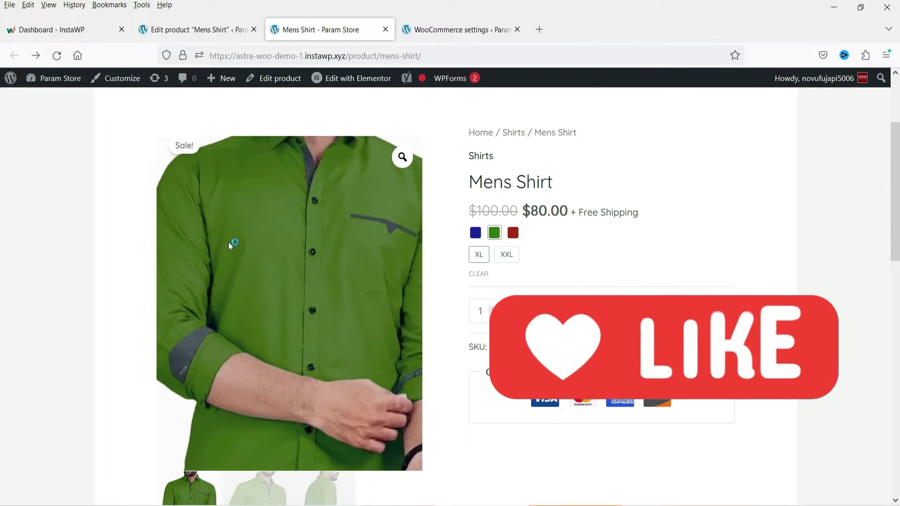
scroll(145, 253, "down", 3)
left_click(251, 377)
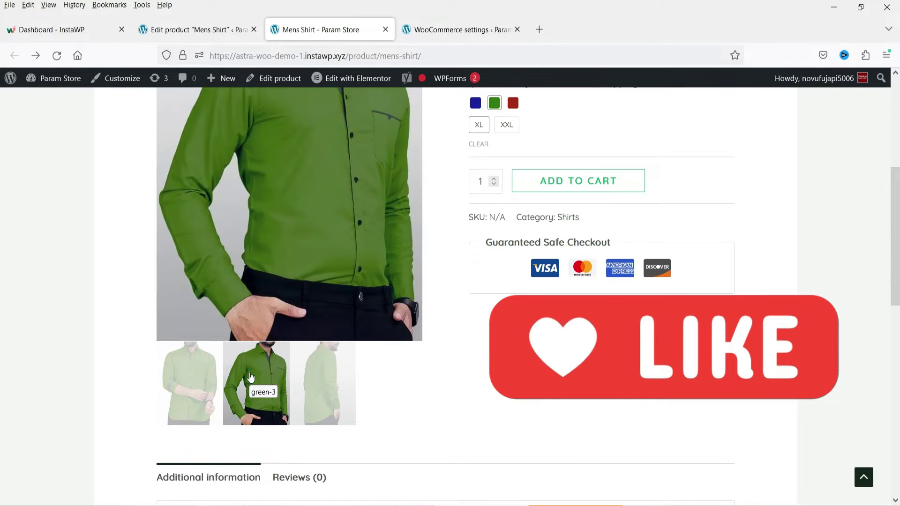
left_click(305, 388)
left_click(255, 383)
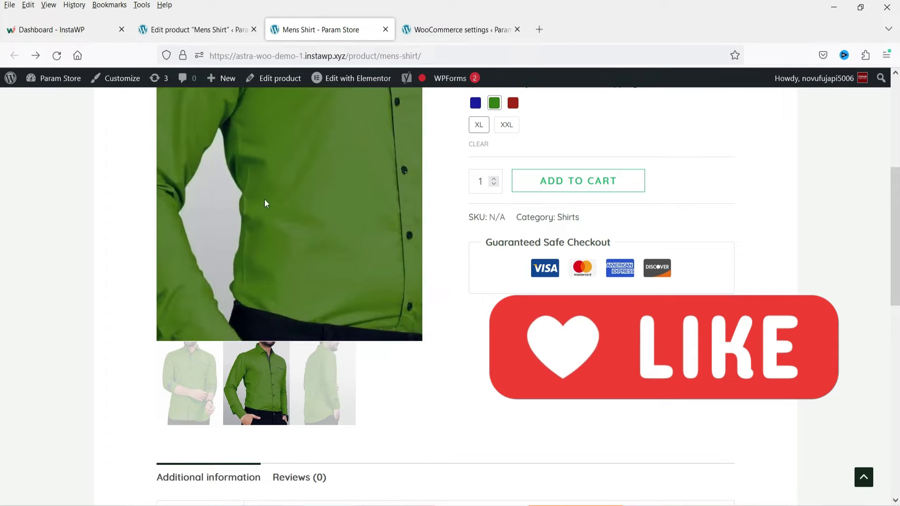
scroll(811, 258, "up", 2)
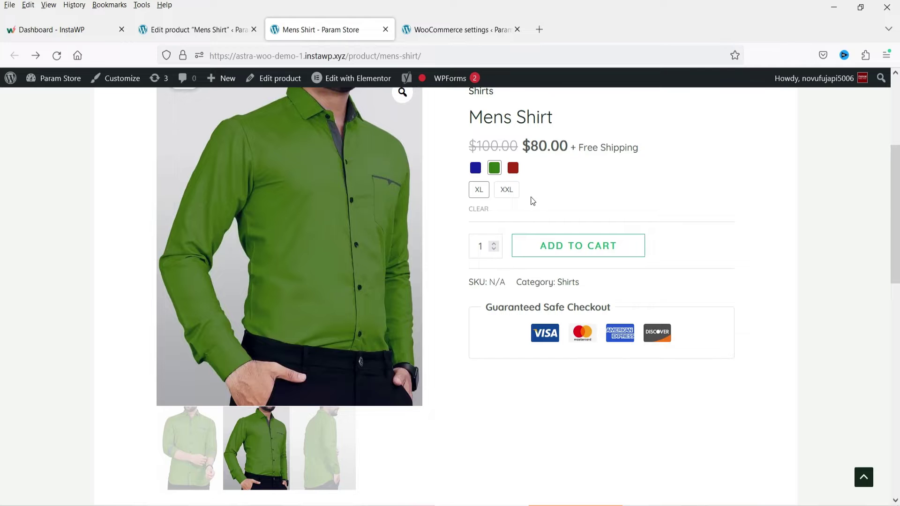
Step: Preview the red variation of the shirt and view each of its gallery images
left_click(513, 168)
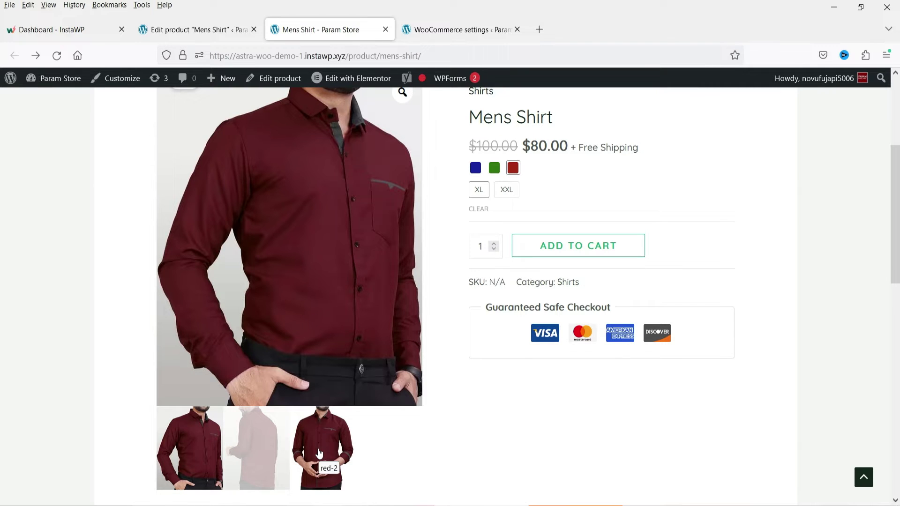
left_click(256, 450)
left_click(329, 447)
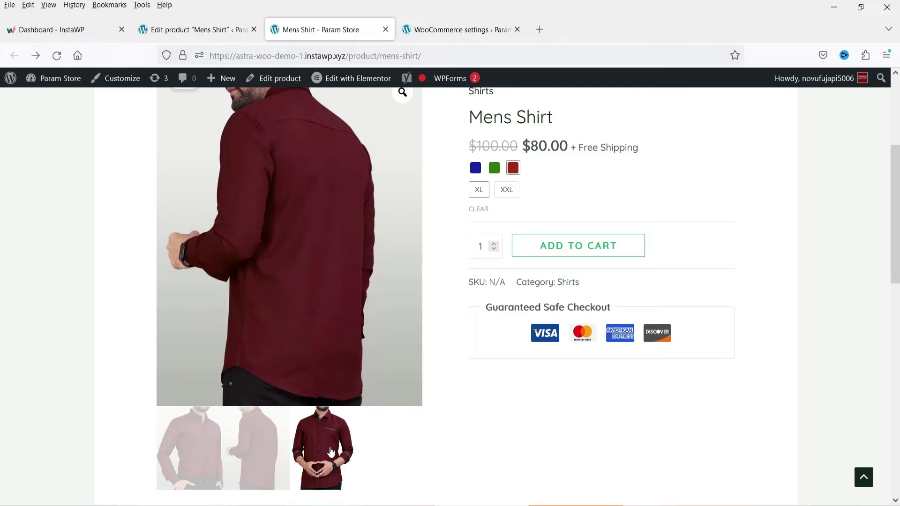
left_click(208, 448)
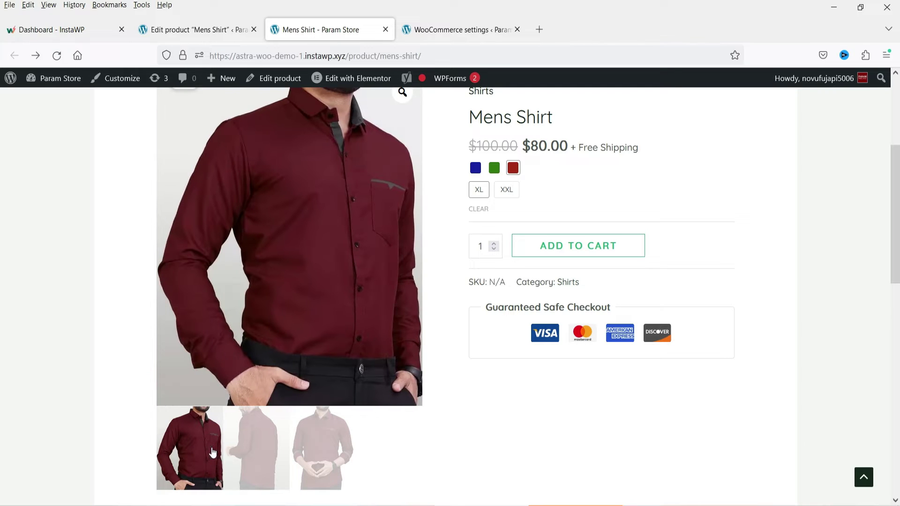
Step: Reload the product page and view the default red, blue and green gallery images
left_click(57, 55)
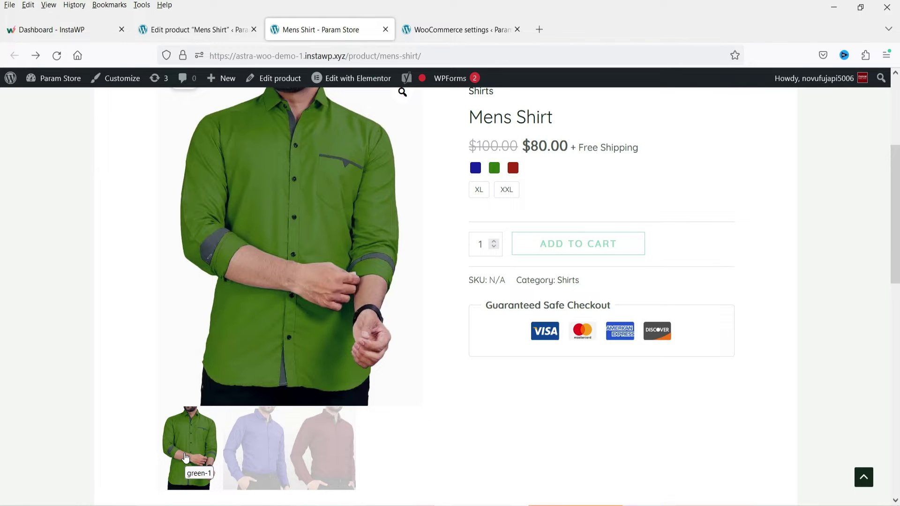
left_click(341, 454)
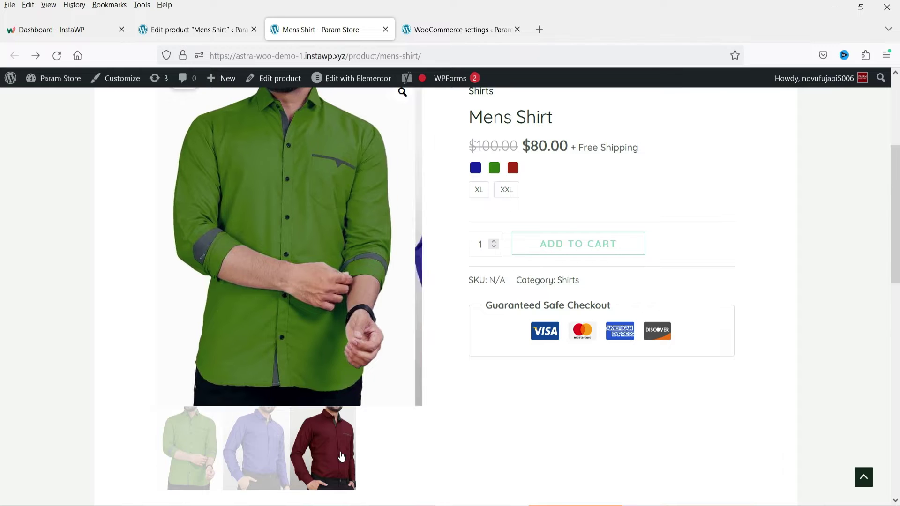
left_click(256, 443)
left_click(189, 444)
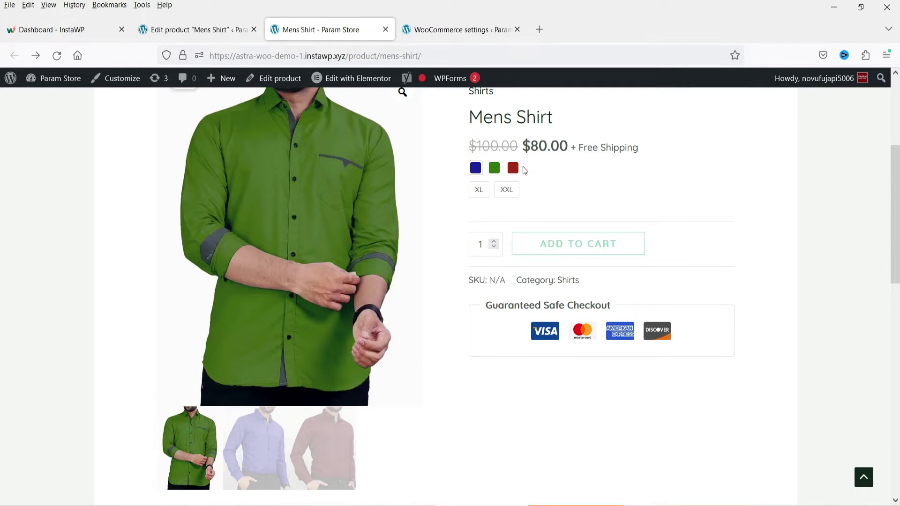
Step: Choose the blue shirt in size XL and view its additional gallery images
left_click(476, 168)
left_click(478, 189)
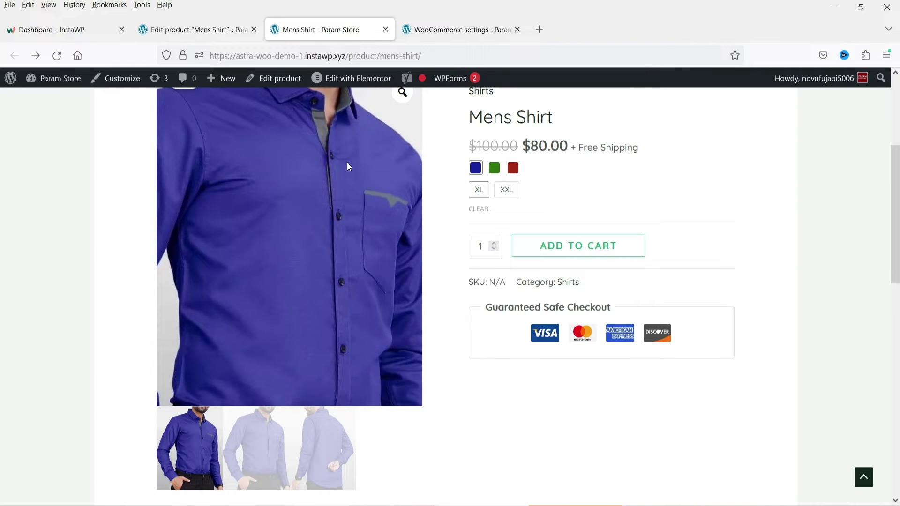
left_click(261, 455)
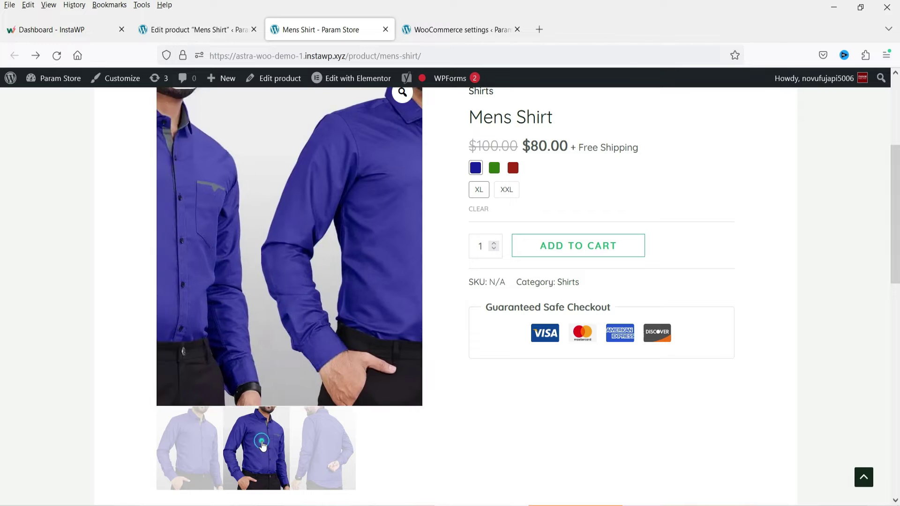
left_click(314, 445)
Step: Switch to the green shirt to view its other gallery images, and finish on the red variation
left_click(494, 168)
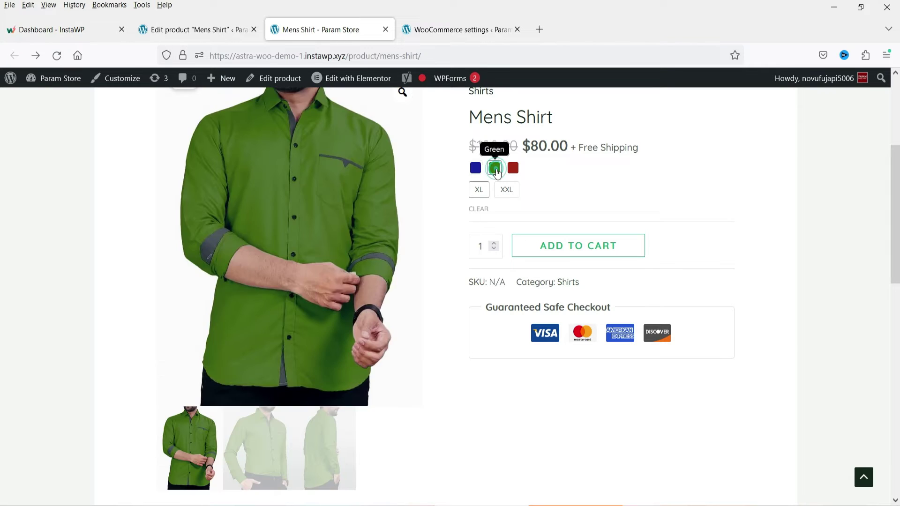
left_click(270, 443)
left_click(341, 445)
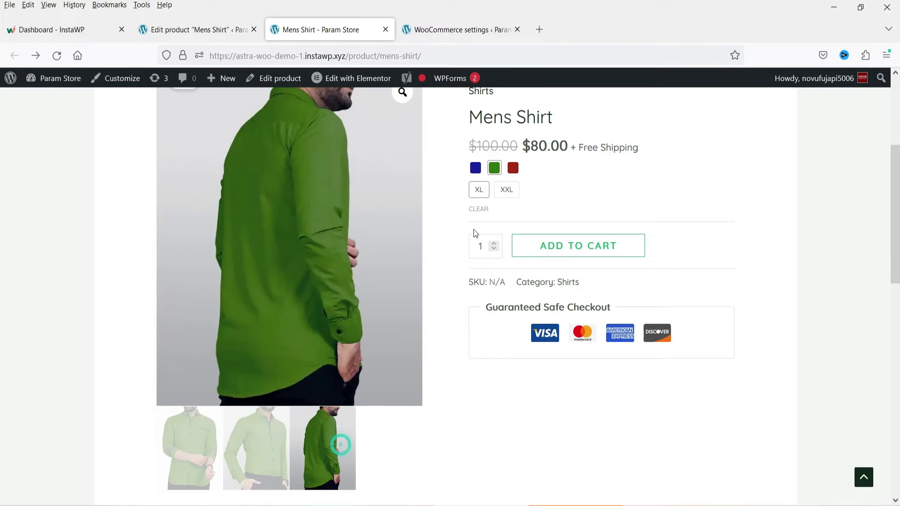
left_click(513, 168)
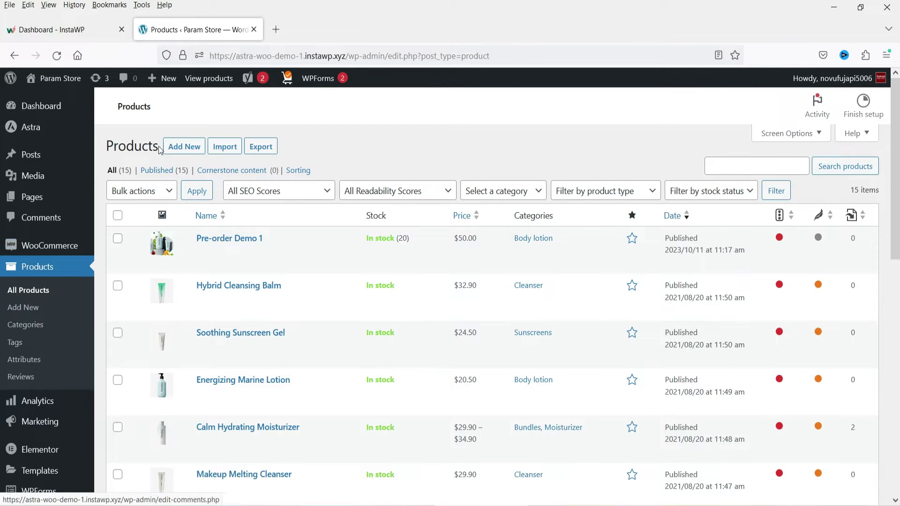
Step: Start a new store product titled "Mens Shirt"
left_click(186, 147)
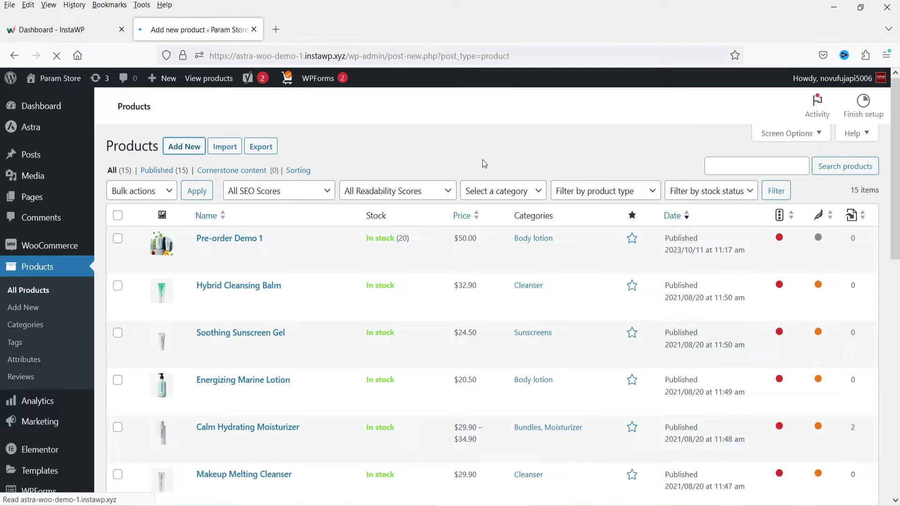
type("me")
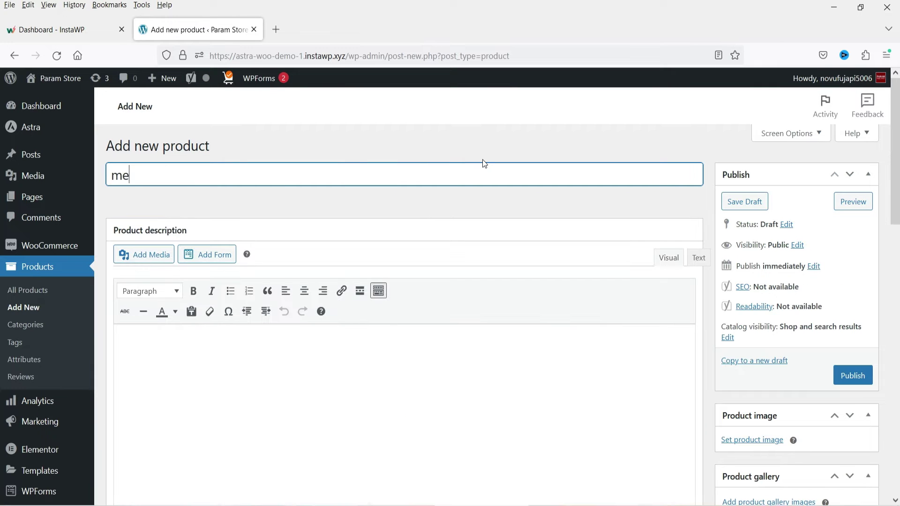
type("Mens Shirt")
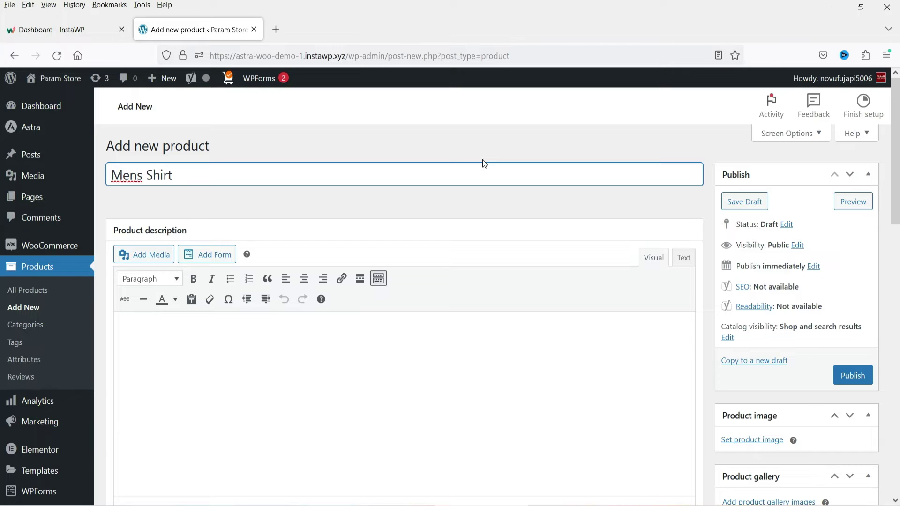
left_click(409, 329)
Step: Set the product type to Variable product and assign the product to the Shirts category
scroll(409, 329, "down", 2)
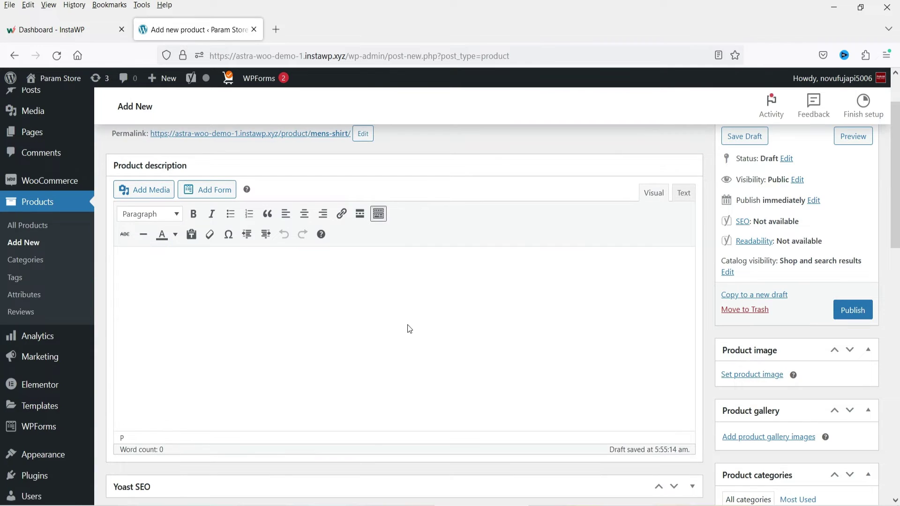
scroll(410, 329, "down", 10)
scroll(600, 371, "up", 6)
left_click(227, 343)
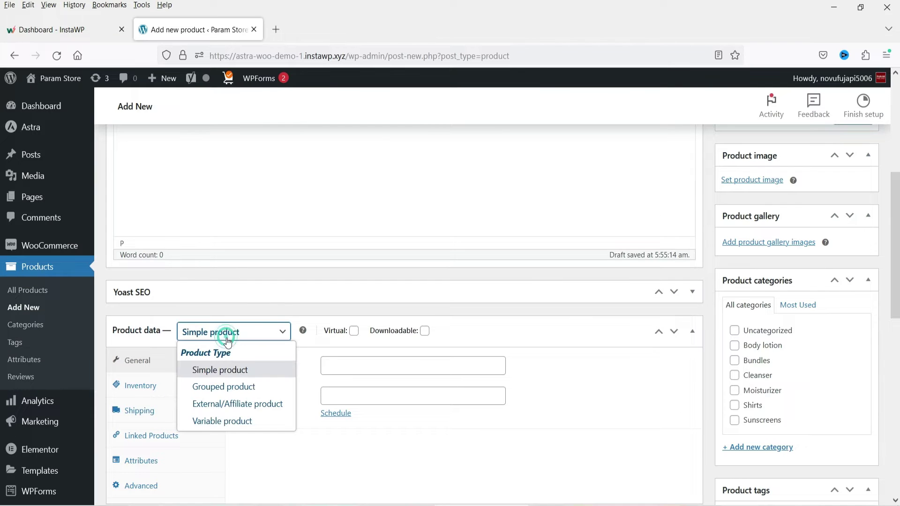
left_click(222, 421)
scroll(734, 279, "down", 3)
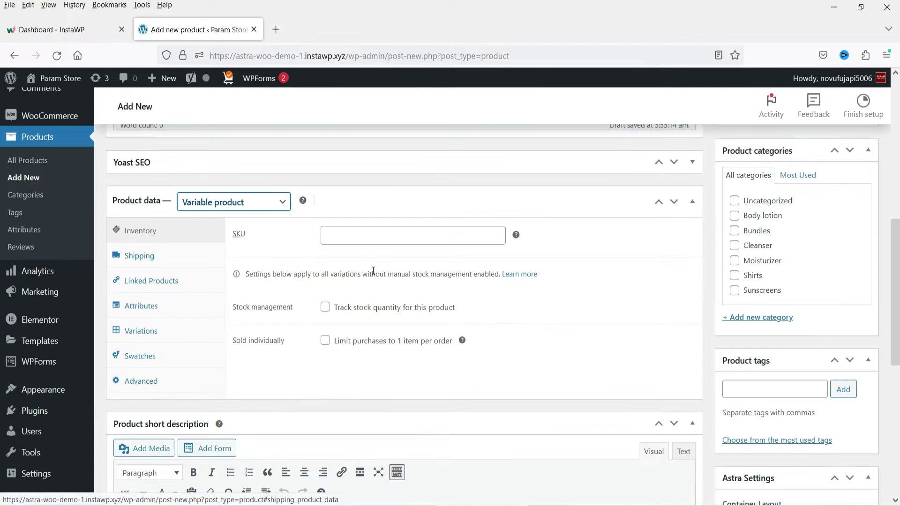
left_click(735, 276)
Step: Set the front-facing green shirt photo from the media library as the product image
scroll(856, 292, "up", 3)
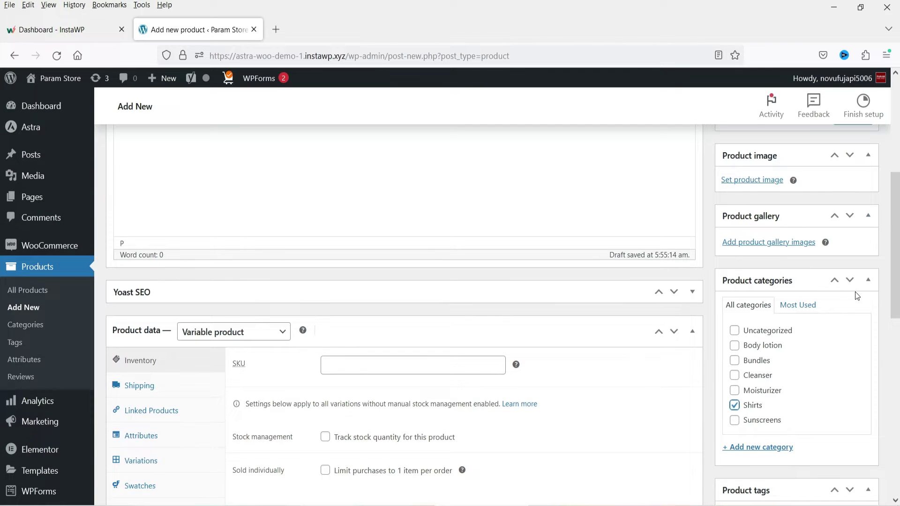
left_click(754, 183)
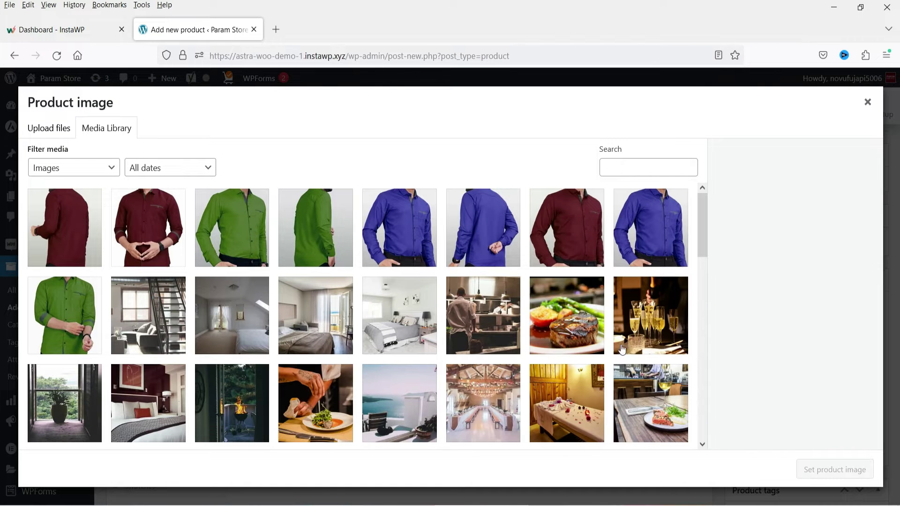
left_click(80, 319)
left_click(835, 469)
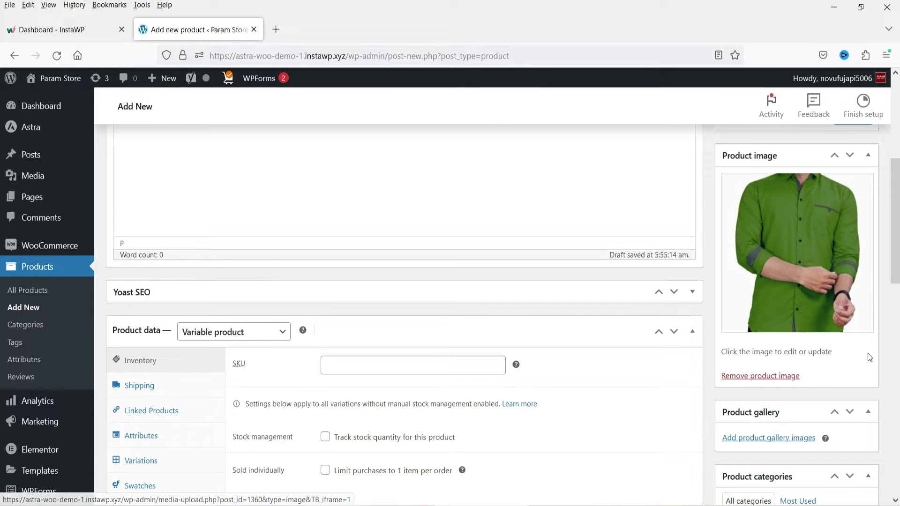
Step: Add the front-facing blue shirt photo and the red-1 photo from the media library to the product gallery
scroll(868, 353, "down", 2)
left_click(778, 374)
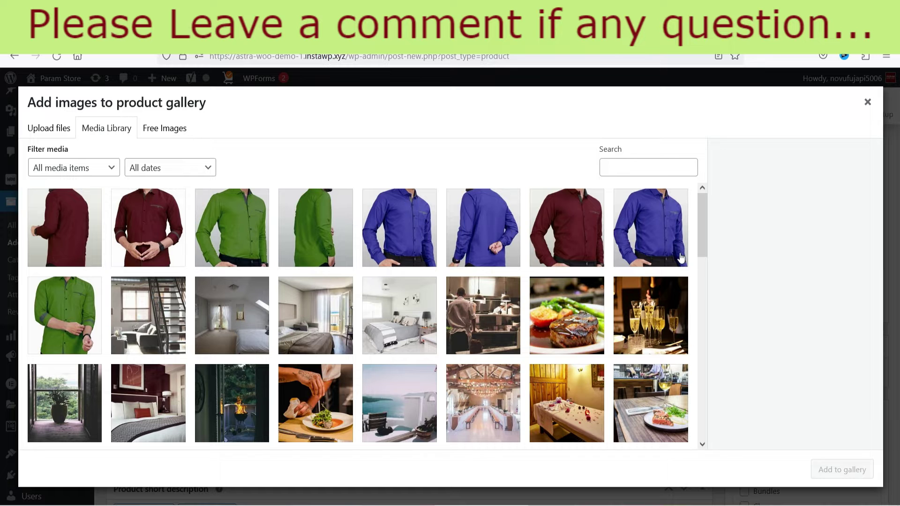
left_click(664, 227)
left_click(574, 229)
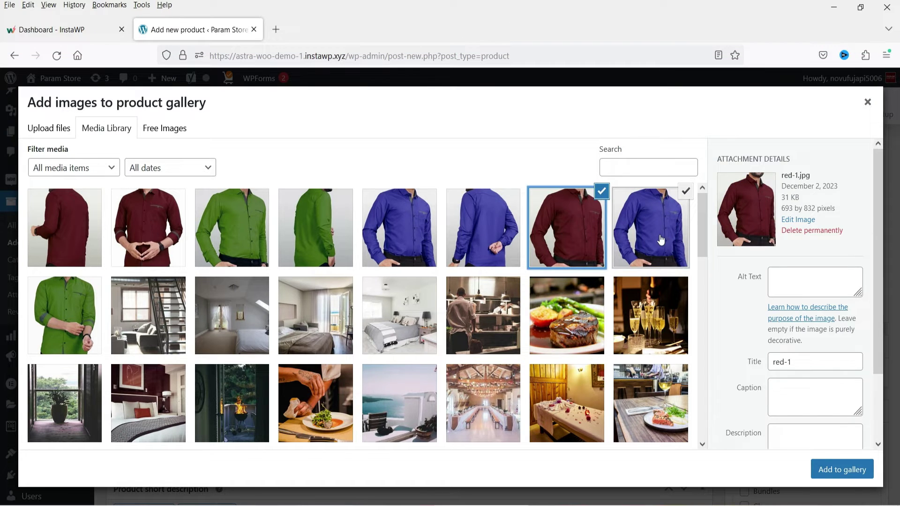
left_click(847, 471)
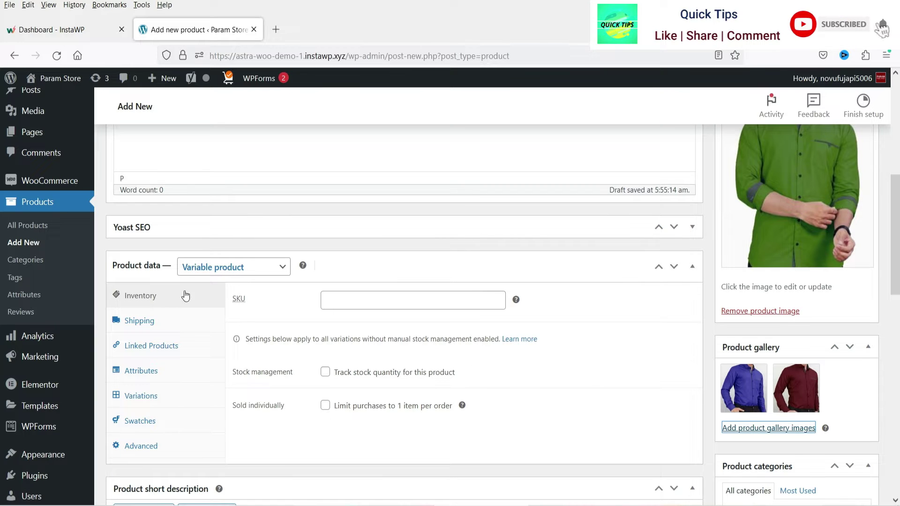
Step: Open the product's attribute settings and look over the new attribute fields
left_click(162, 371)
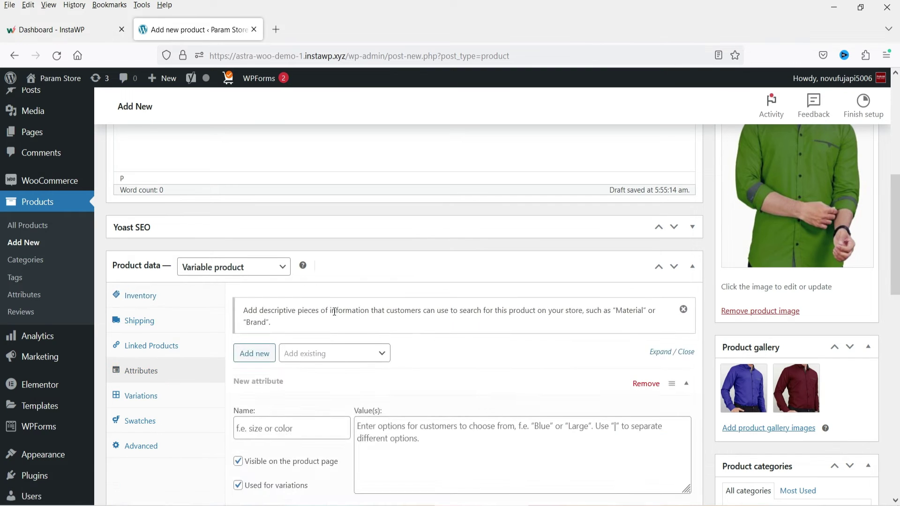
scroll(353, 308, "down", 4)
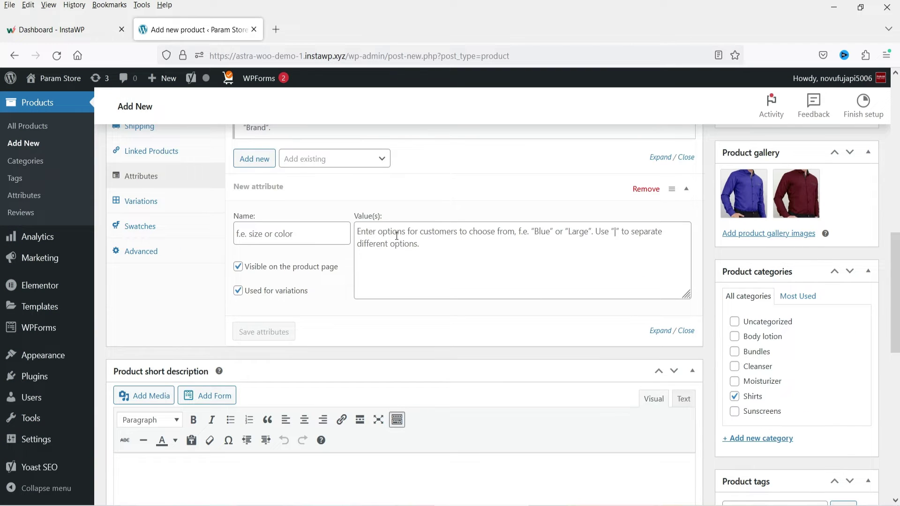
scroll(251, 171, "up", 1)
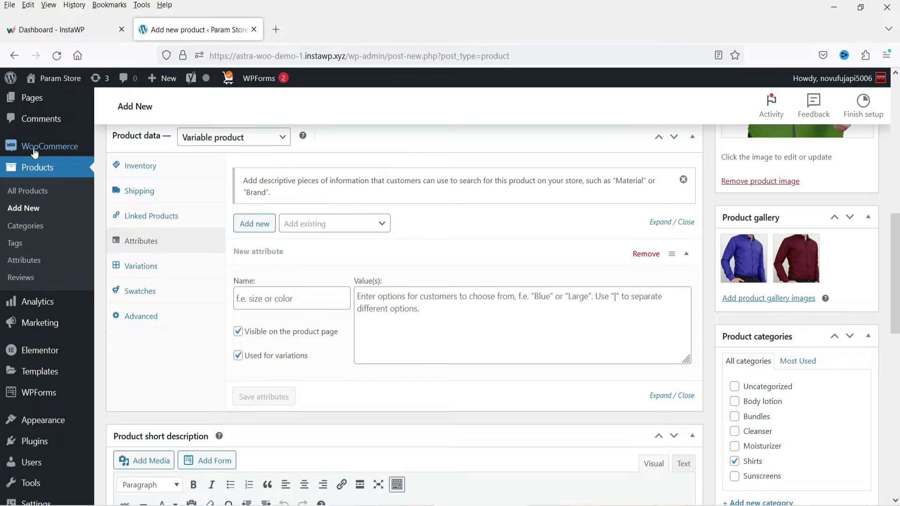
Step: Open the store-wide product Attributes page in a new browser tab
right_click(29, 261)
left_click(70, 267)
left_click(324, 29)
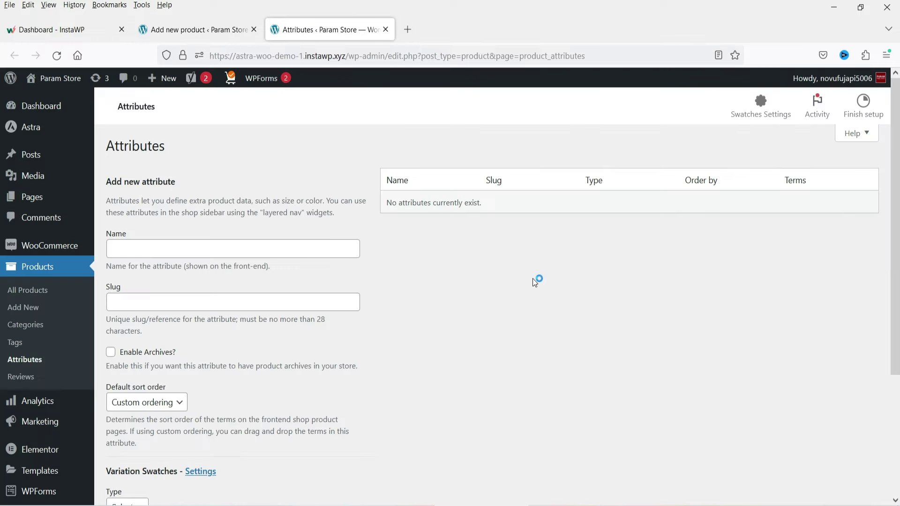
Step: Name the new store-wide attribute Colors and set its variation swatch type to Color
left_click(210, 243)
type("C")
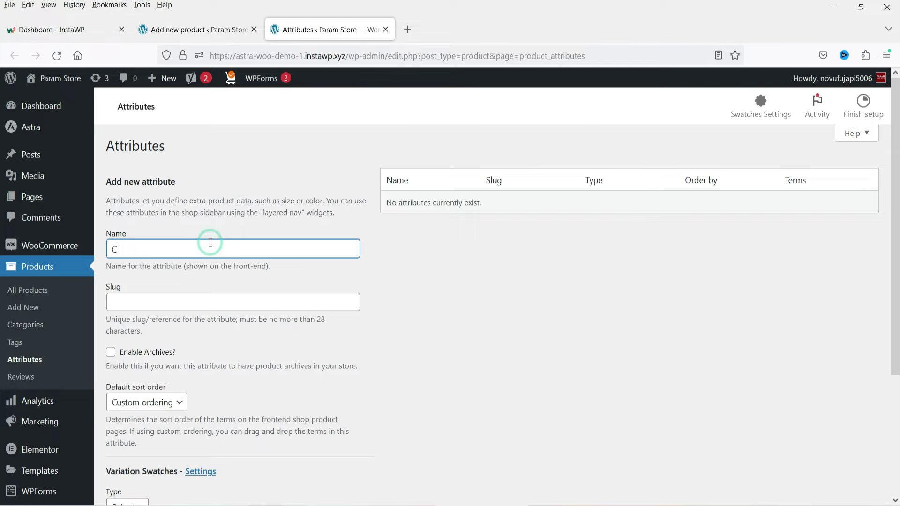
type("olors")
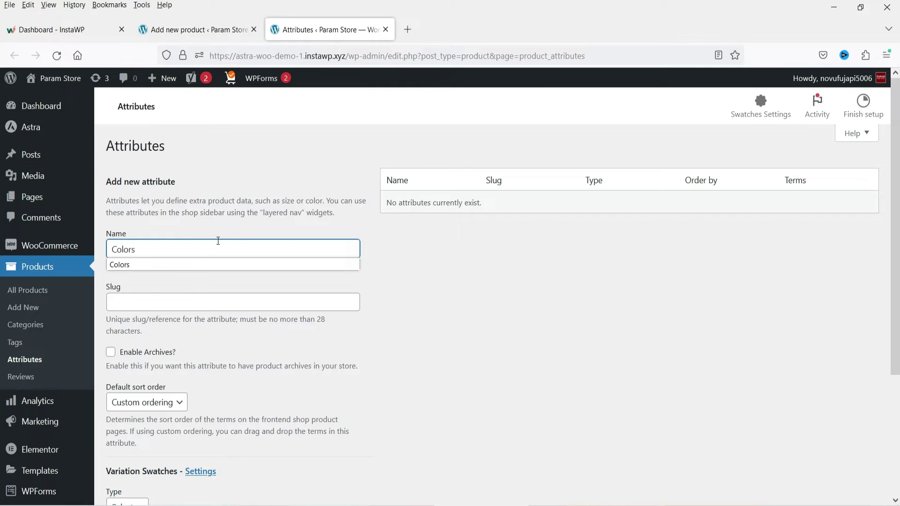
left_click(563, 360)
scroll(148, 244, "down", 2)
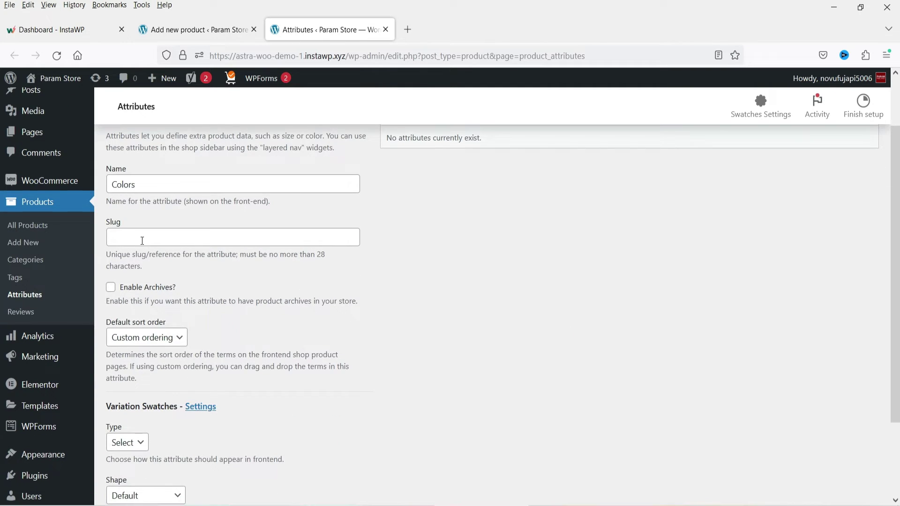
scroll(299, 246, "down", 3)
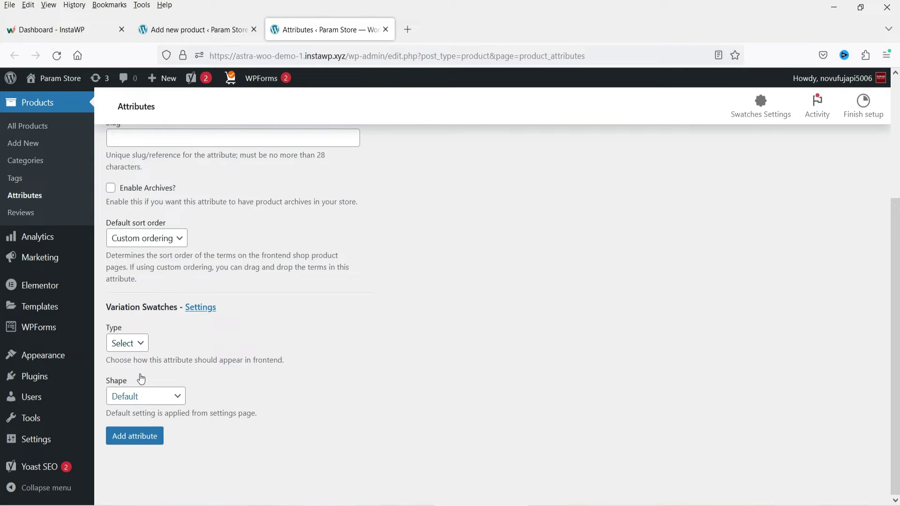
left_click(128, 342)
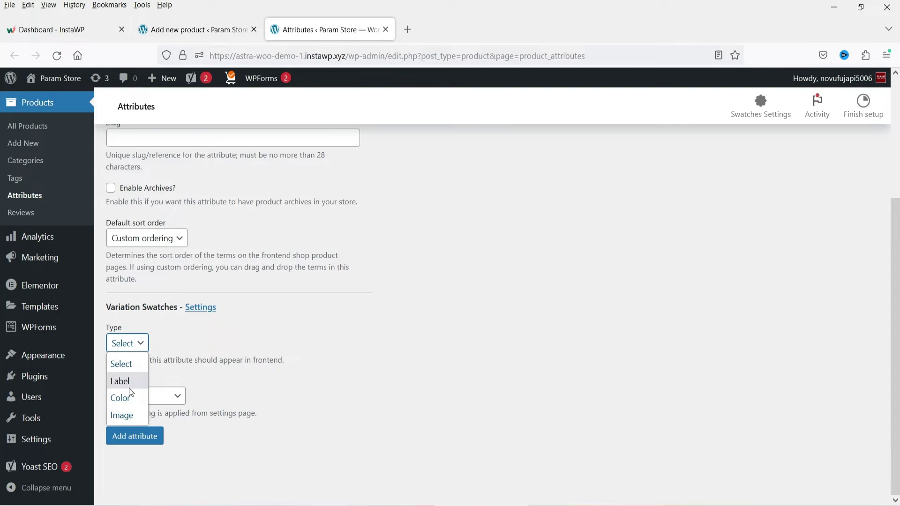
left_click(122, 398)
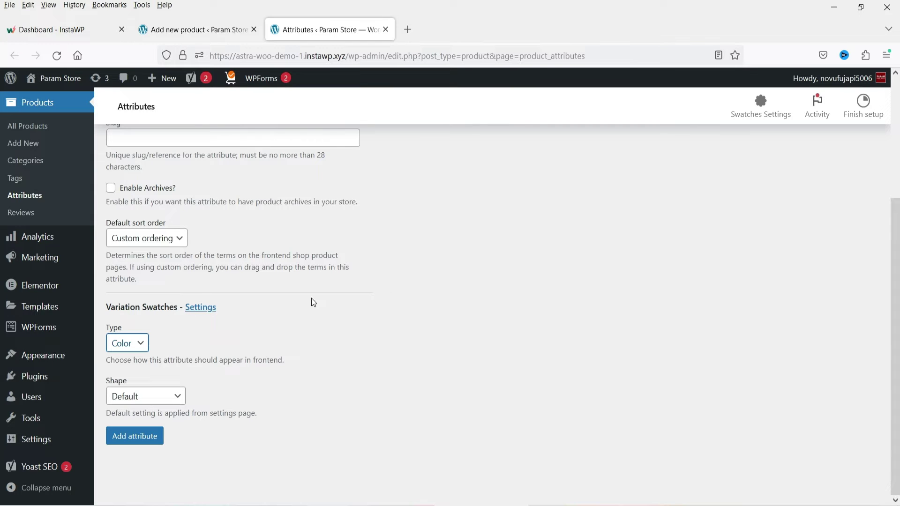
Step: Open the installed Plugins page in a new browser tab and look at the Variation Swatches for WooCommerce entry
right_click(38, 379)
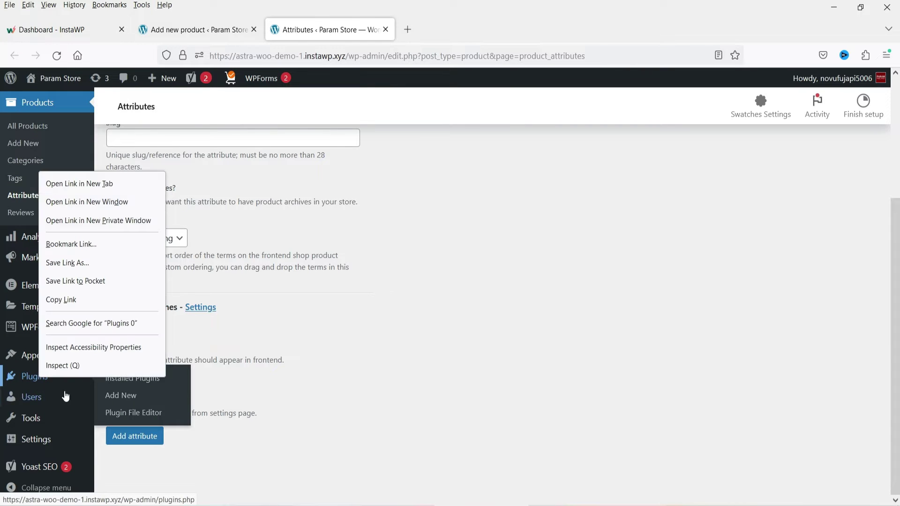
left_click(80, 184)
scroll(348, 281, "down", 5)
triple_click(294, 247)
left_click(287, 262)
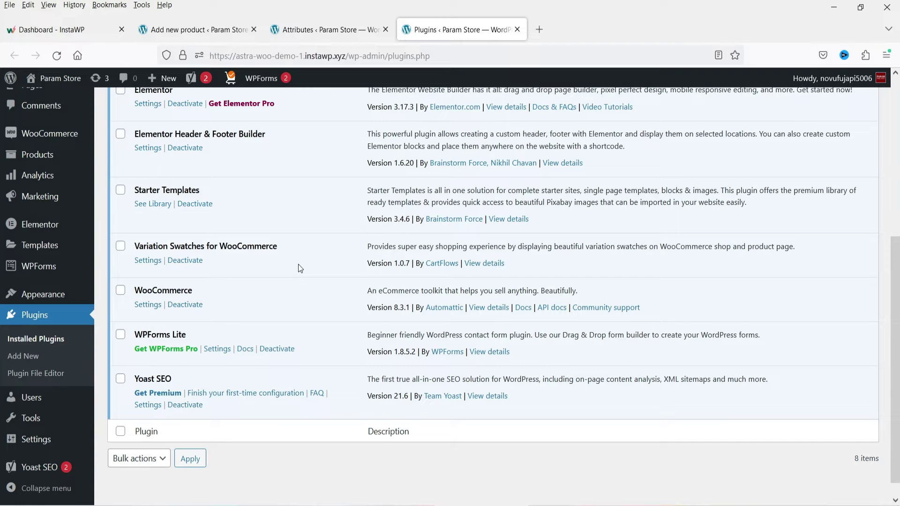
Step: Return to the store-wide Attributes page and add the filled-in Colors attribute
left_click(323, 30)
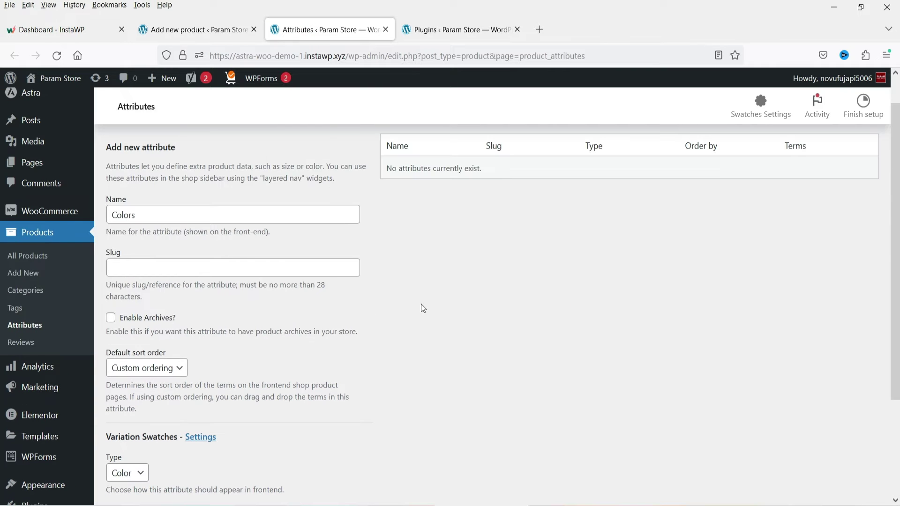
scroll(451, 298, "down", 3)
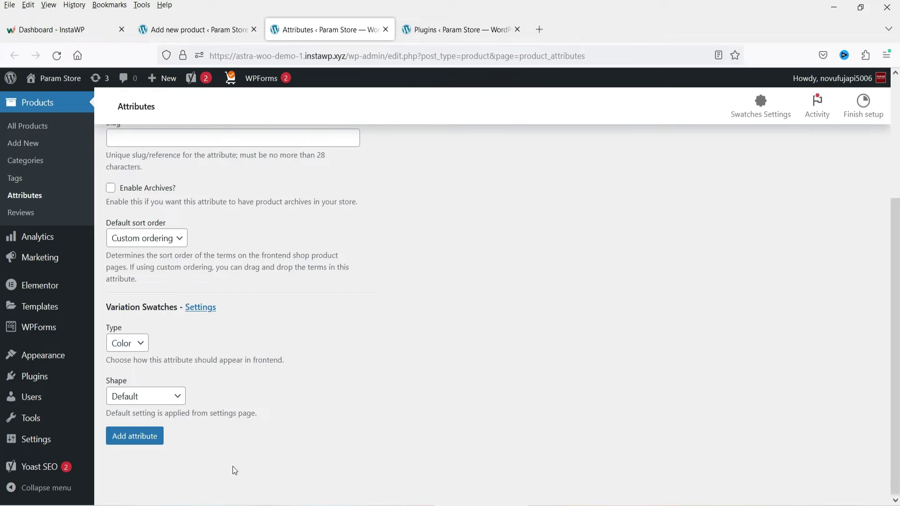
left_click(132, 437)
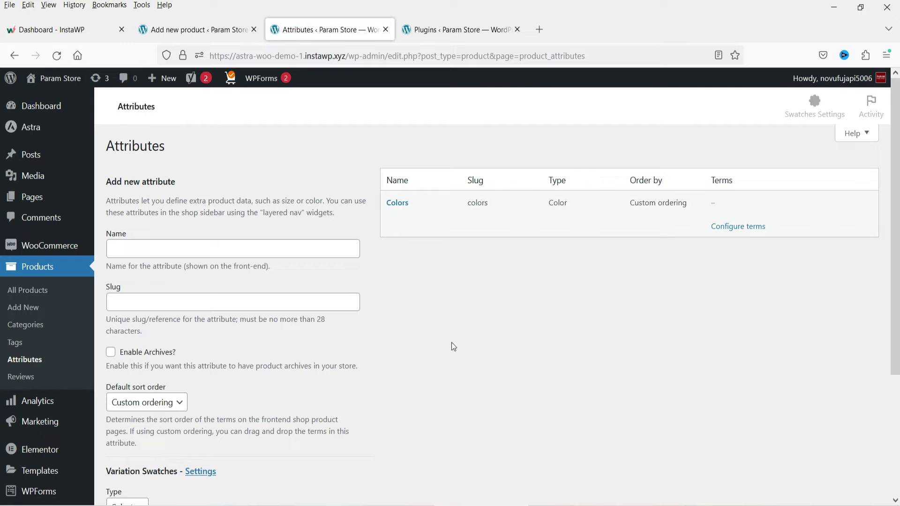
Step: Open the term configuration for Colors and add a term named Blue with swatch color #1821a0
left_click(735, 227)
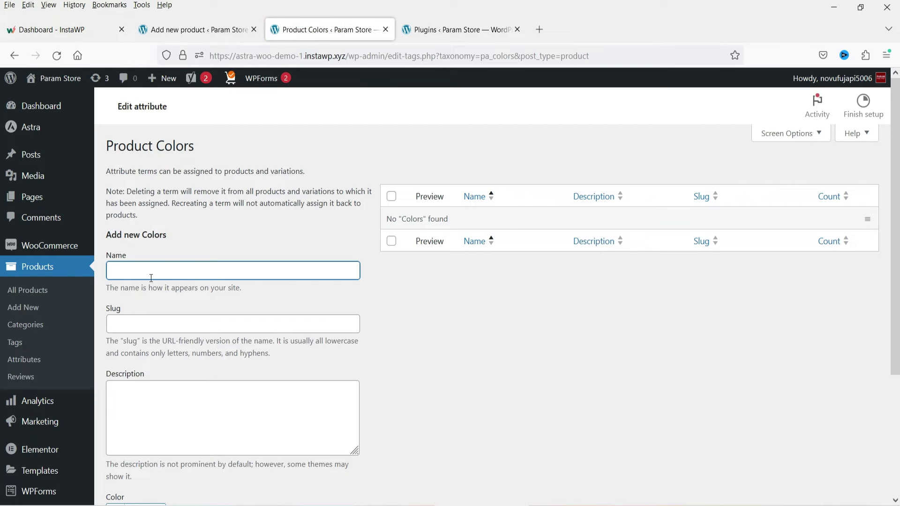
type("Blue")
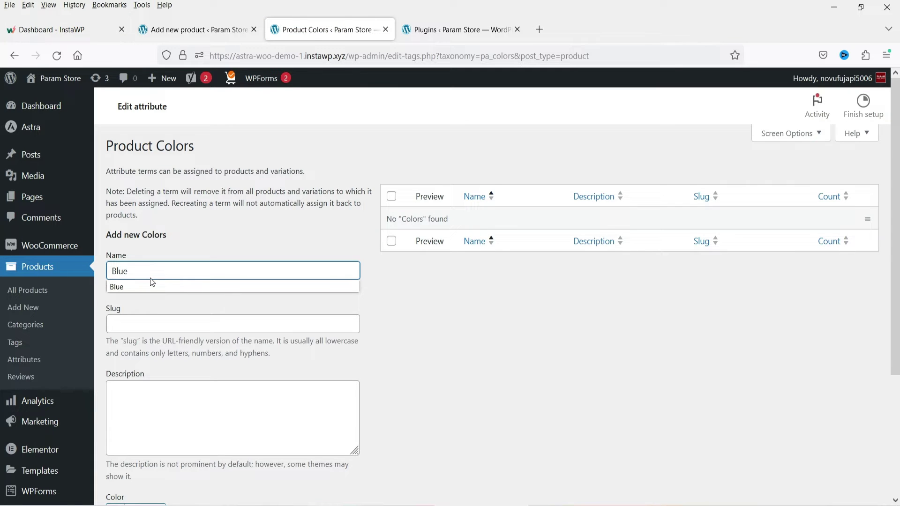
scroll(429, 374, "down", 3)
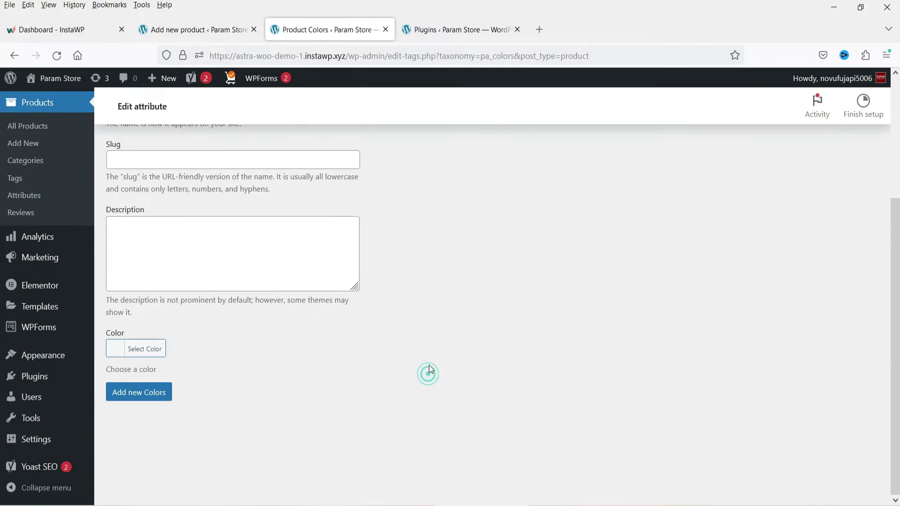
left_click(114, 349)
left_click(199, 492)
left_click_drag(177, 416, 182, 413)
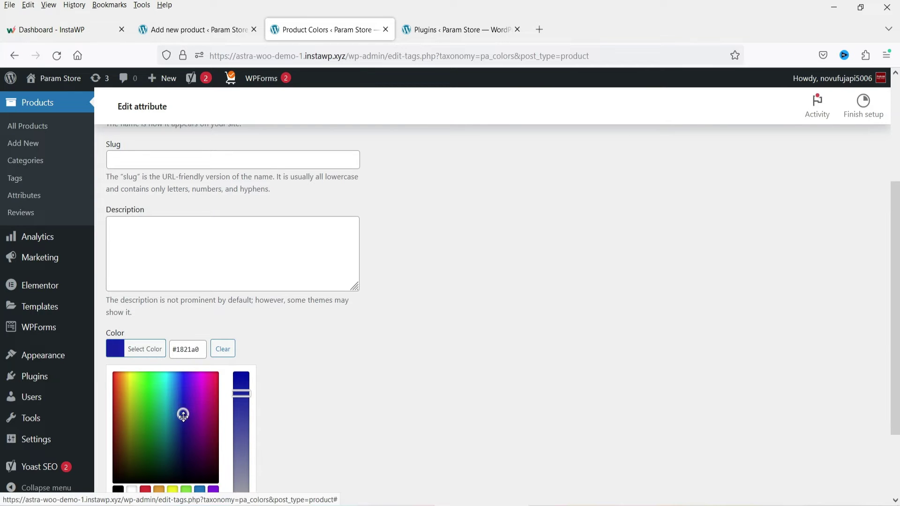
left_click(386, 360)
left_click(148, 396)
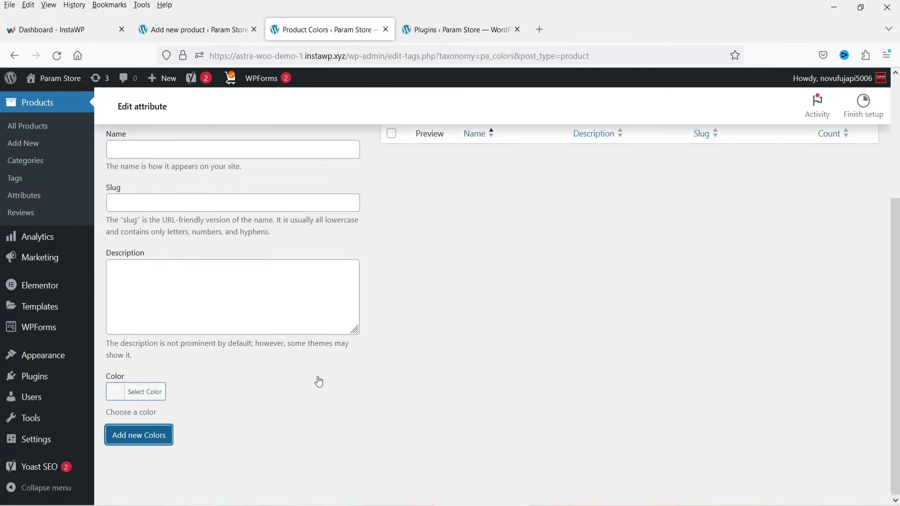
Step: Add a second Colors term named Green with swatch color #327711
left_click(134, 149)
type("Green")
left_click(142, 165)
left_click(116, 392)
left_click(143, 475)
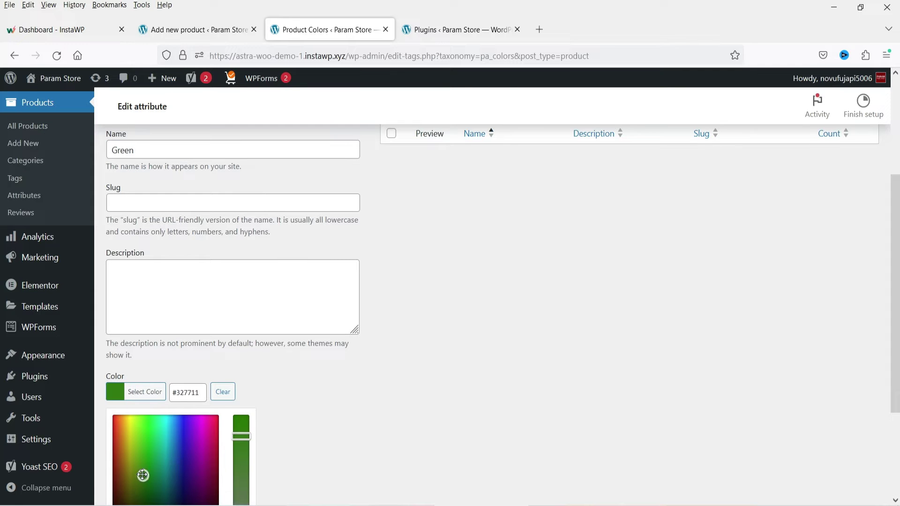
left_click(359, 398)
left_click(137, 435)
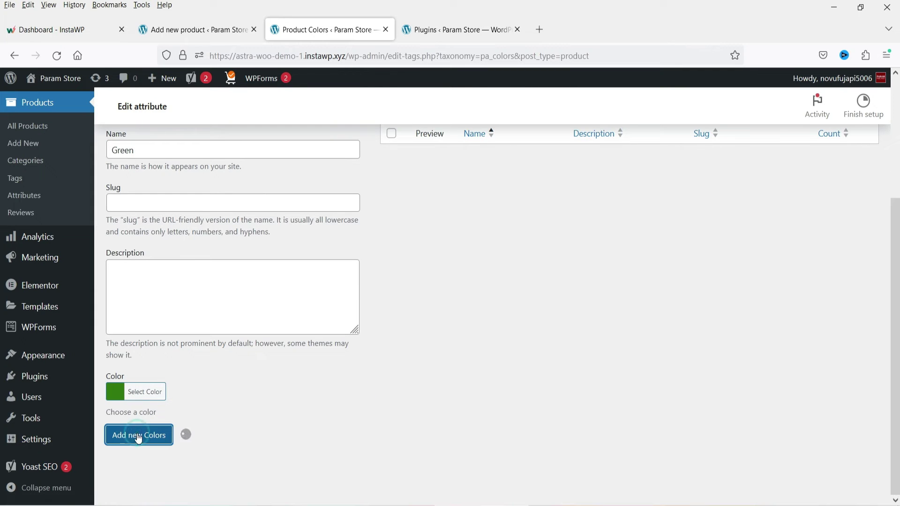
left_click(138, 147)
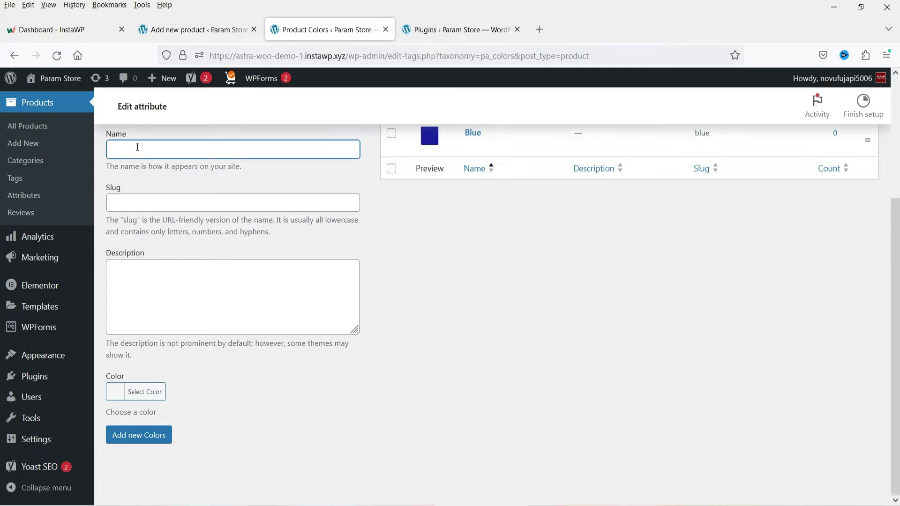
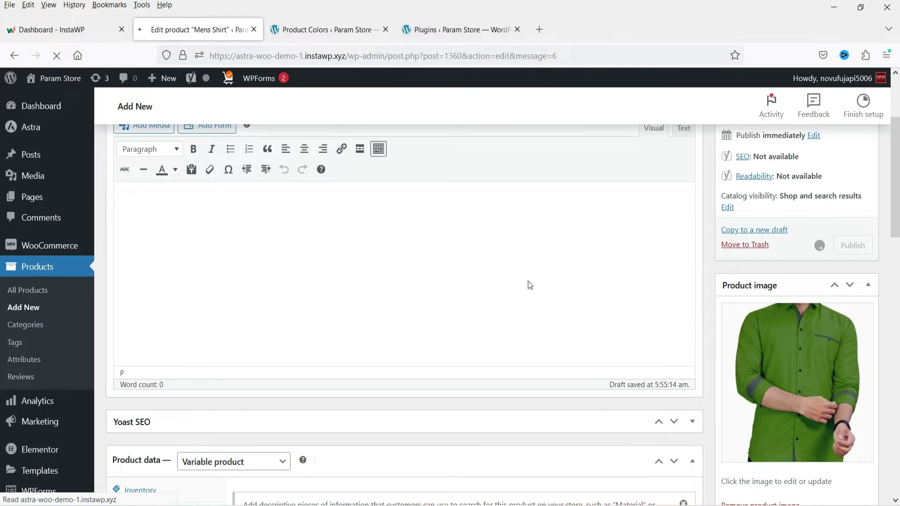
Step: Add the existing Colors attribute to the Mens Shirt product's attributes
scroll(345, 168, "down", 3)
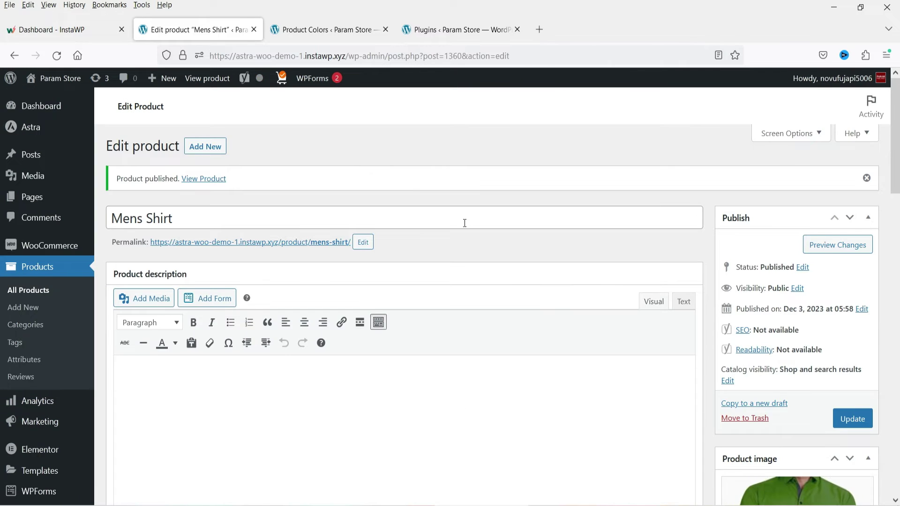
scroll(464, 222, "down", 10)
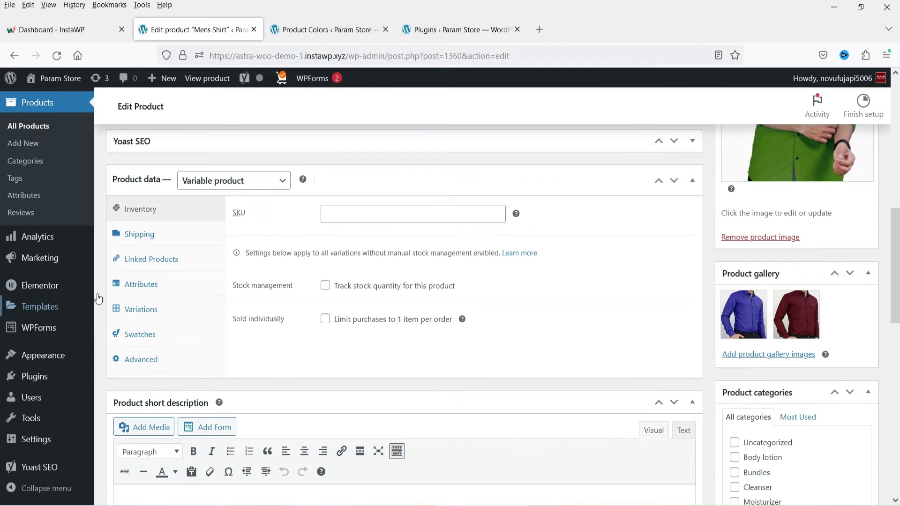
left_click(156, 294)
scroll(422, 291, "down", 2)
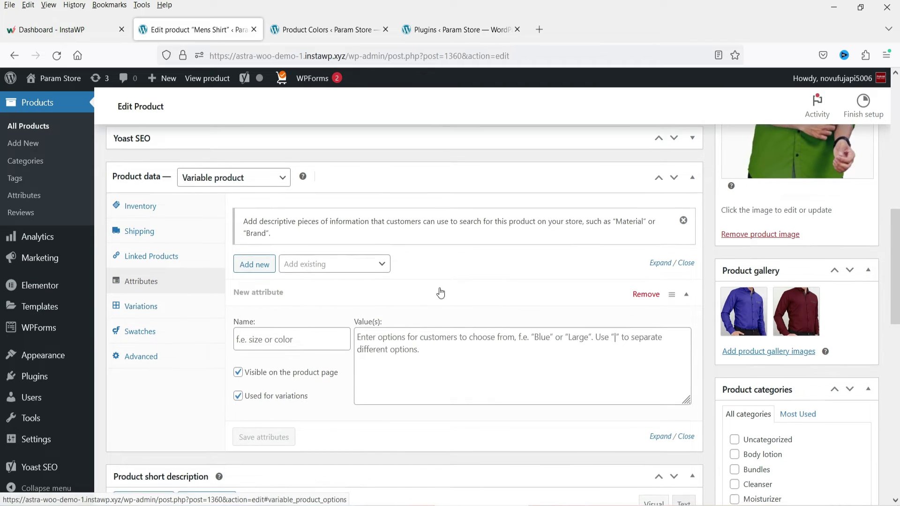
left_click(331, 205)
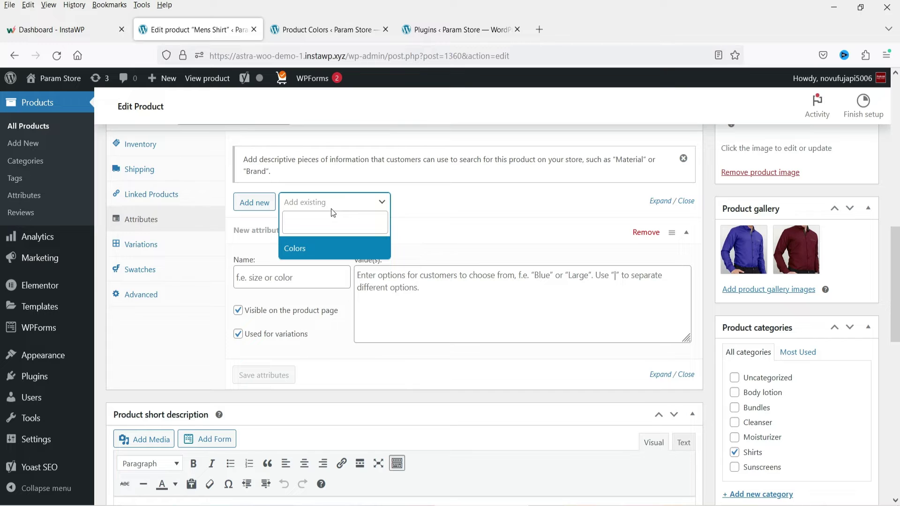
left_click(302, 248)
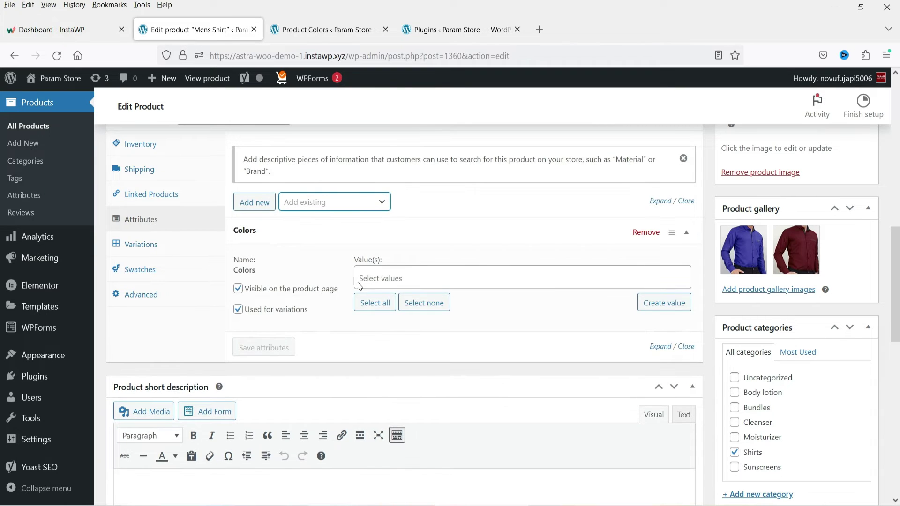
Step: Select Blue, Green and Red as the product's Colors values and save the attributes
left_click(382, 281)
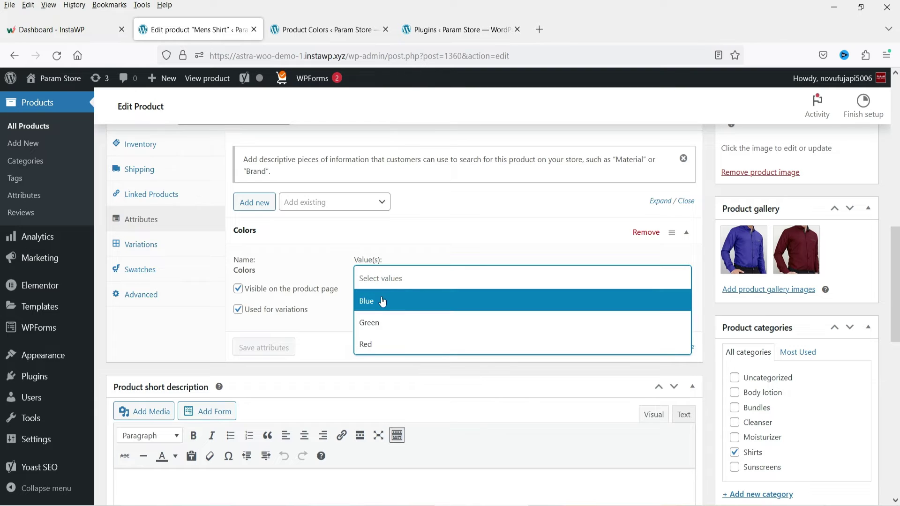
left_click(383, 302)
left_click(401, 281)
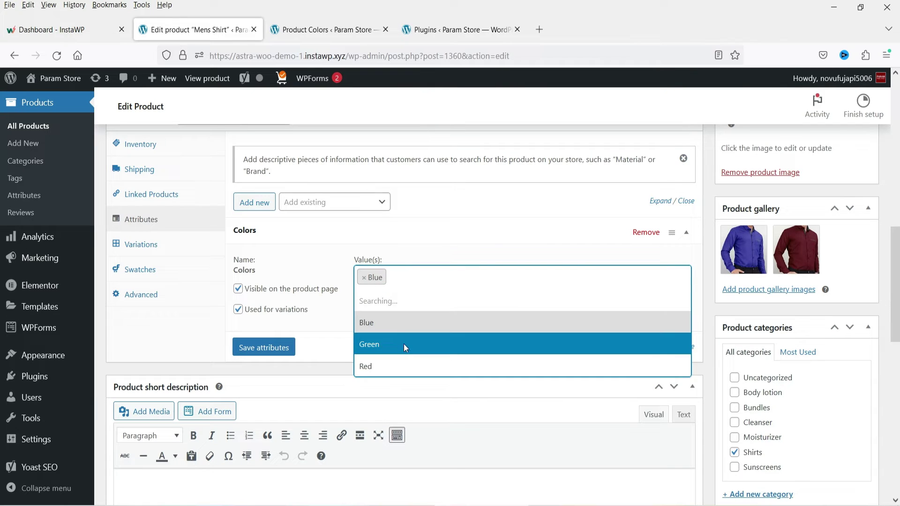
left_click(404, 344)
left_click(472, 276)
left_click(438, 363)
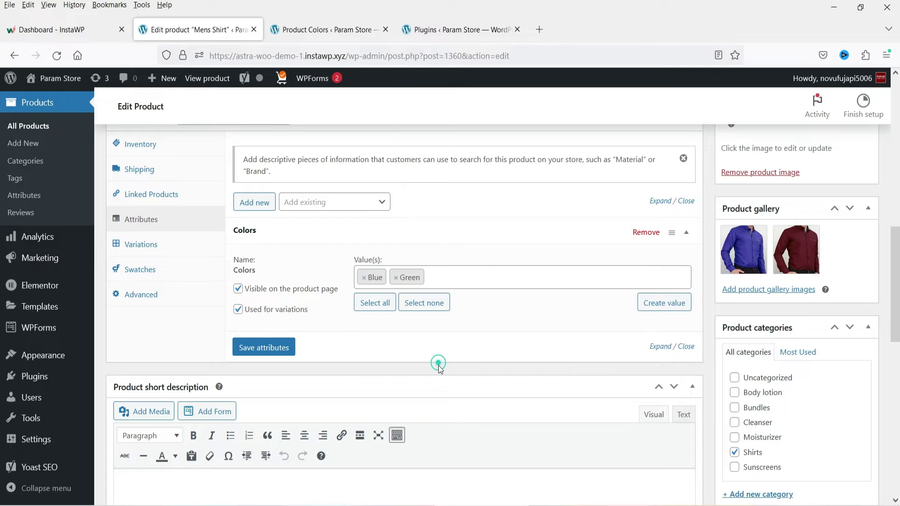
left_click(447, 279)
left_click(408, 364)
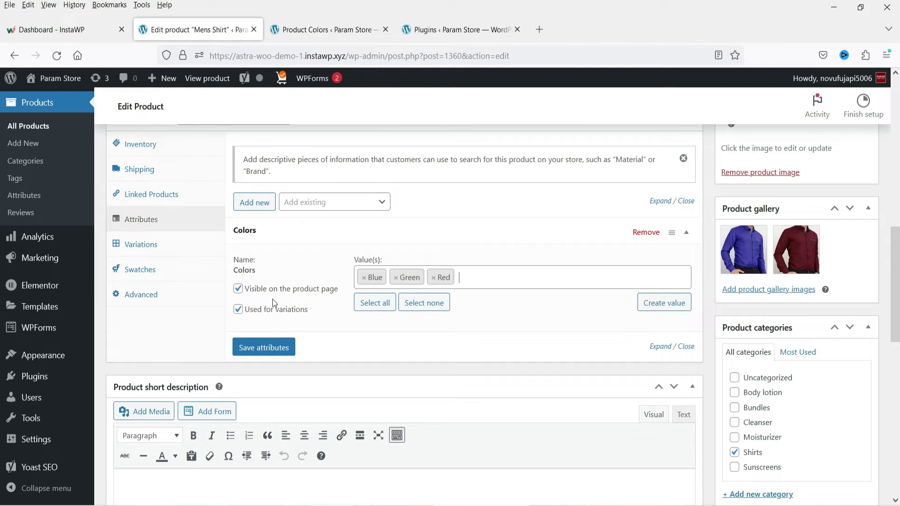
left_click(284, 348)
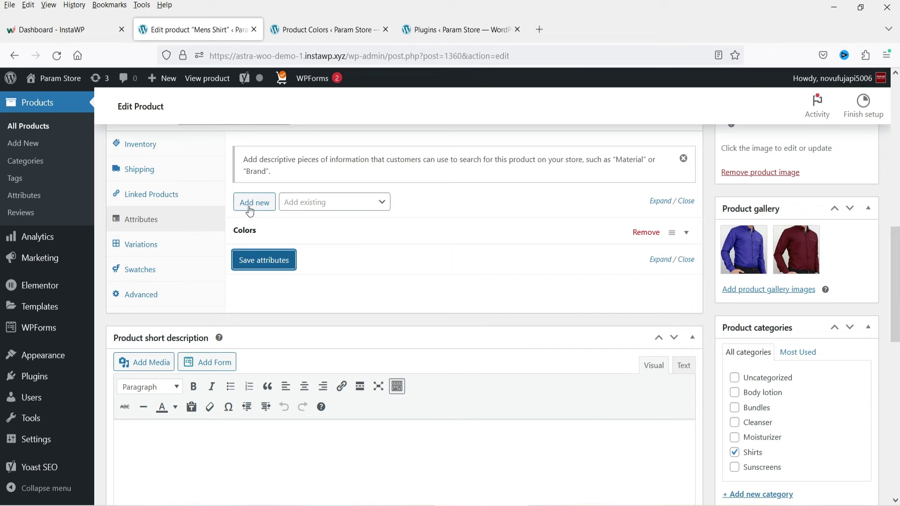
Step: Add a new product attribute named Size with the values XL|XXL and save the attributes
left_click(250, 212)
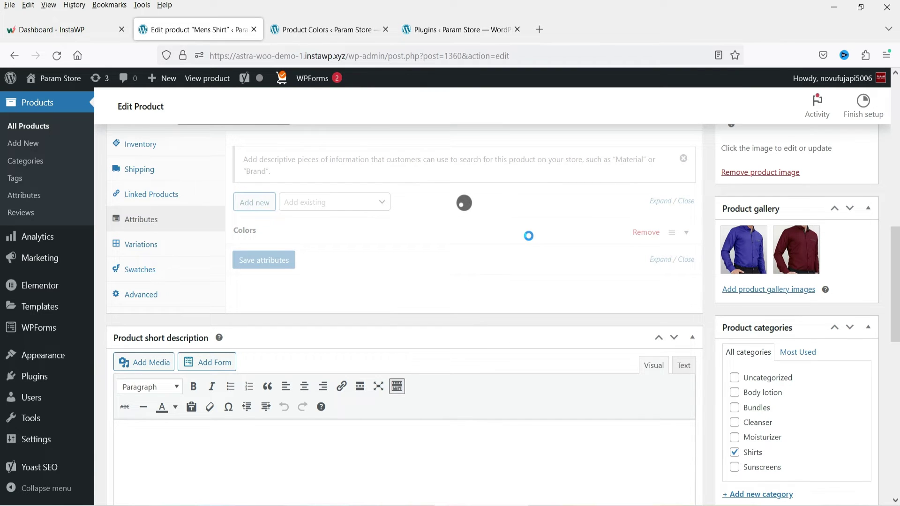
left_click(292, 302)
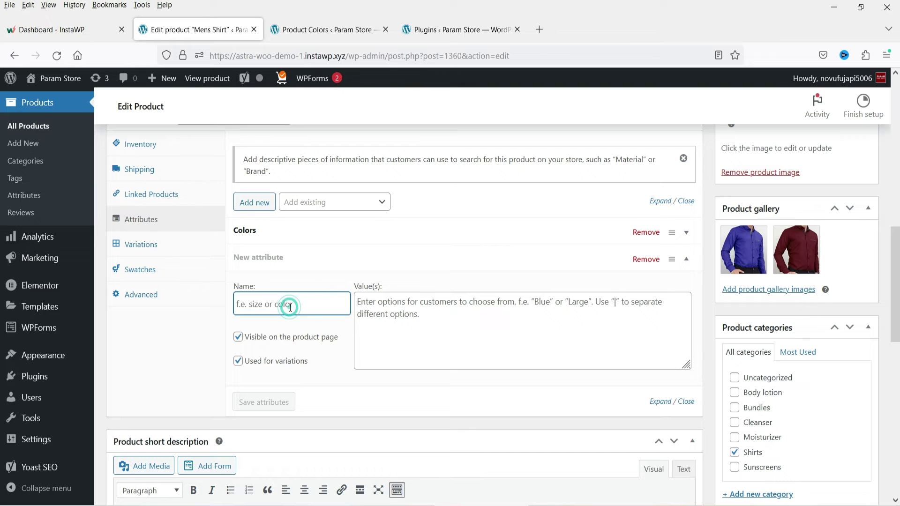
type("Size")
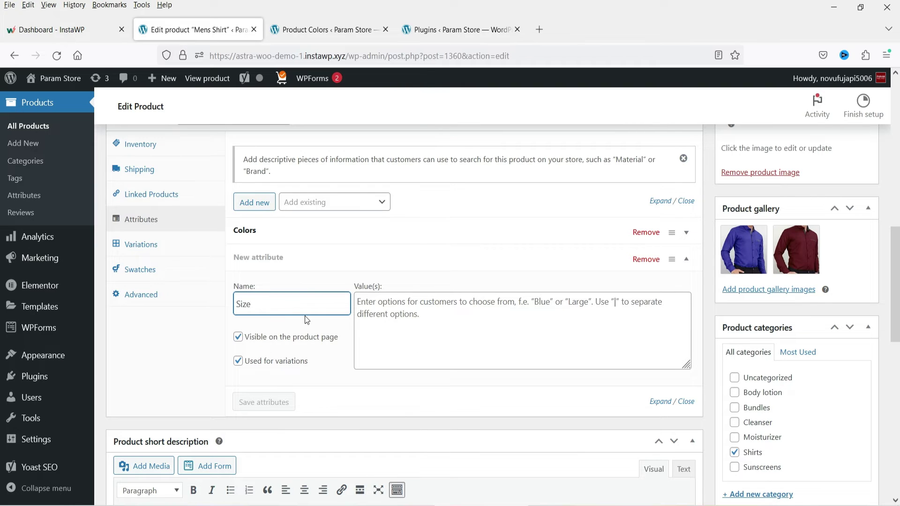
left_click(462, 315)
type("XL|XXL")
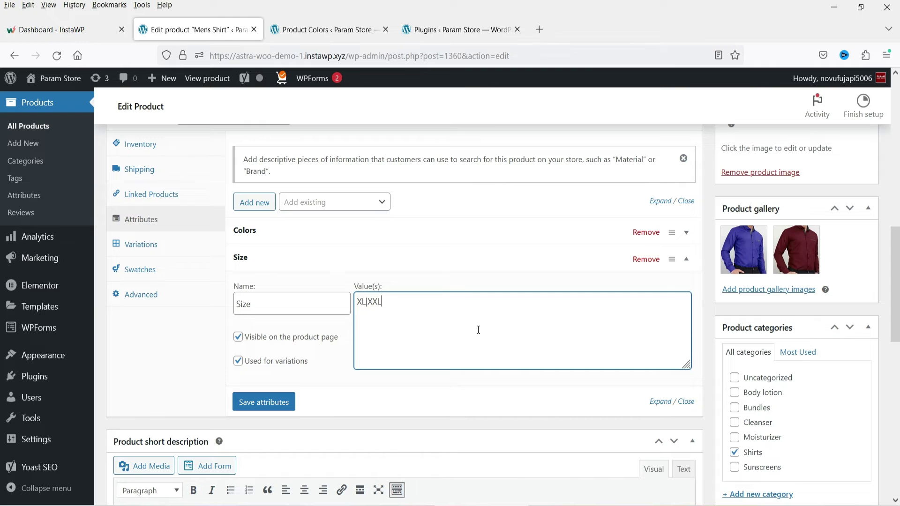
left_click(266, 406)
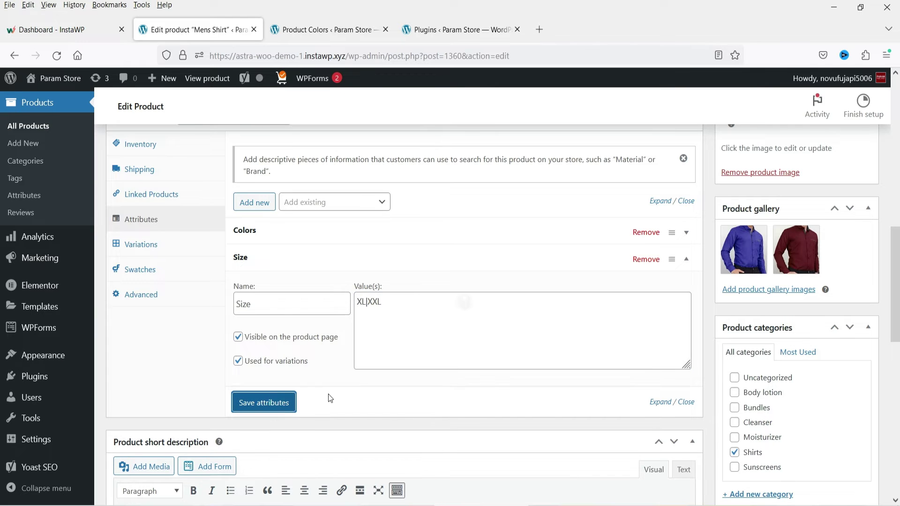
Step: Generate all variations of the product from its Colors and Size attributes
left_click(686, 261)
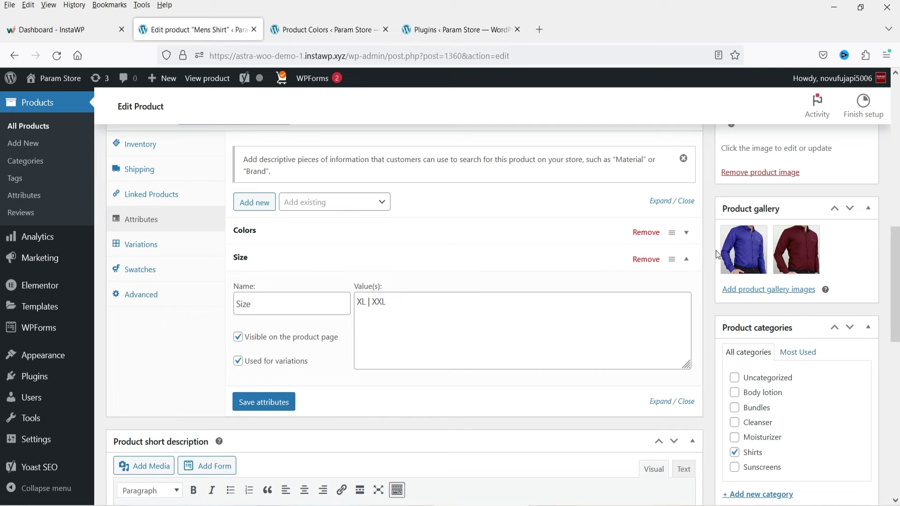
left_click(687, 233)
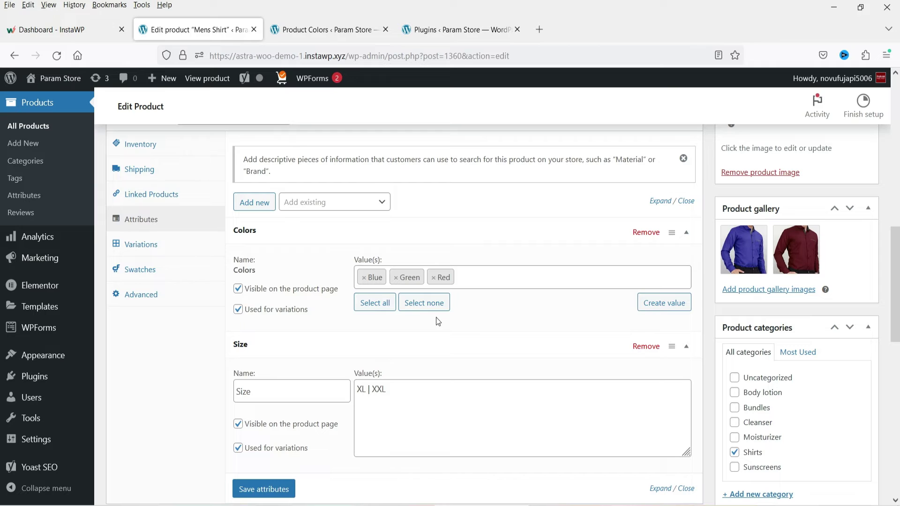
left_click(141, 244)
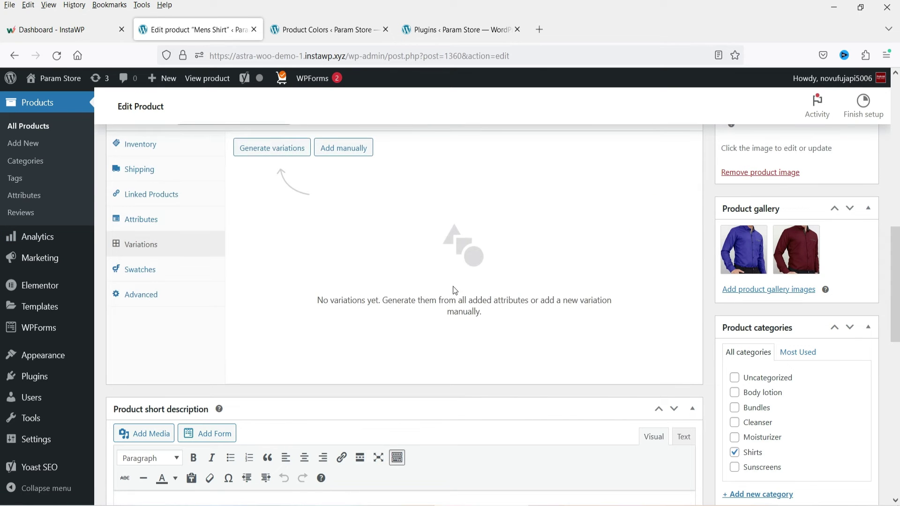
left_click(292, 150)
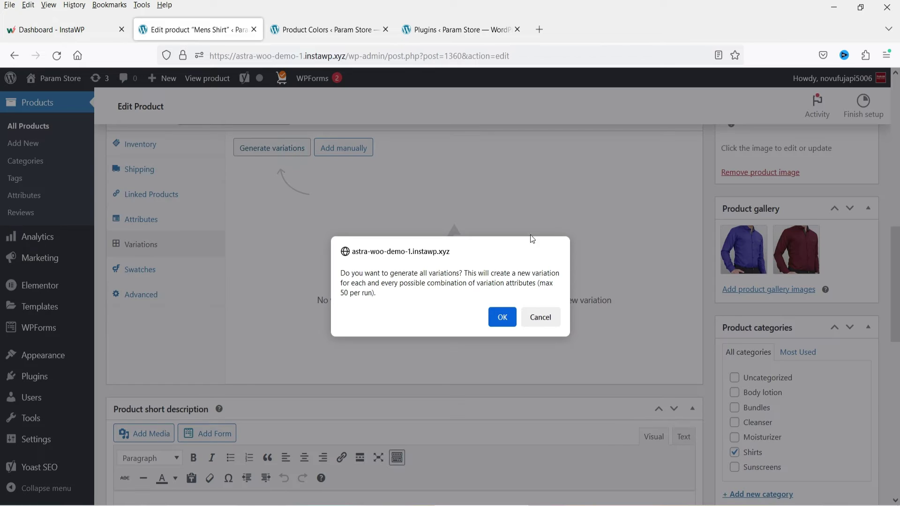
left_click(490, 318)
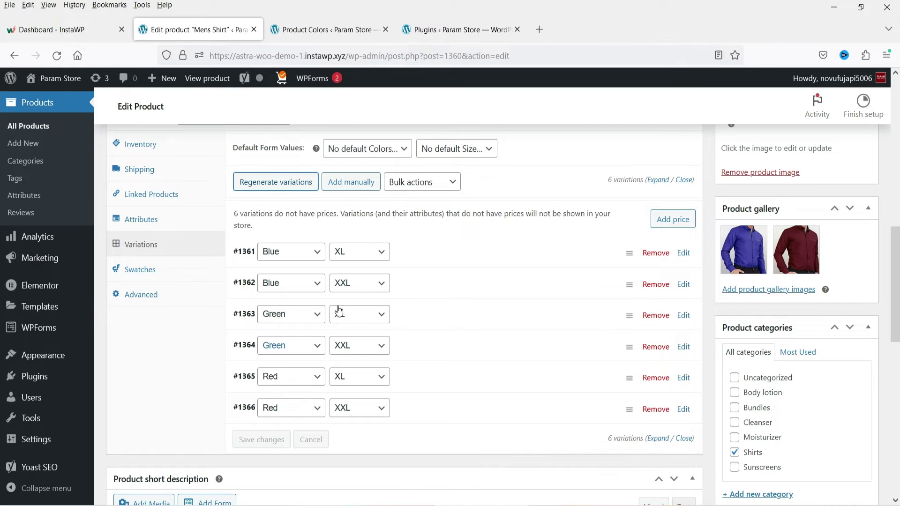
Step: Give the Blue XL variation the blue-1 image, a regular price of 100 and a sale price of 80
left_click(438, 257)
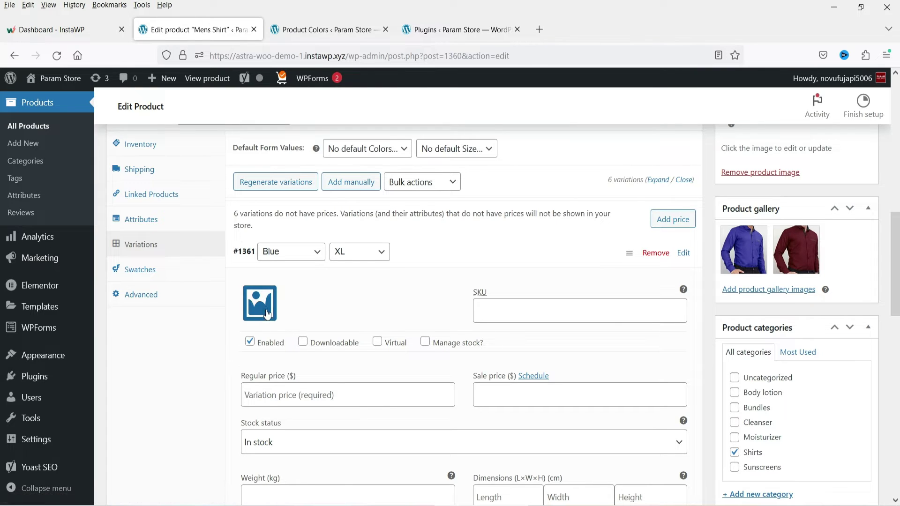
left_click(253, 305)
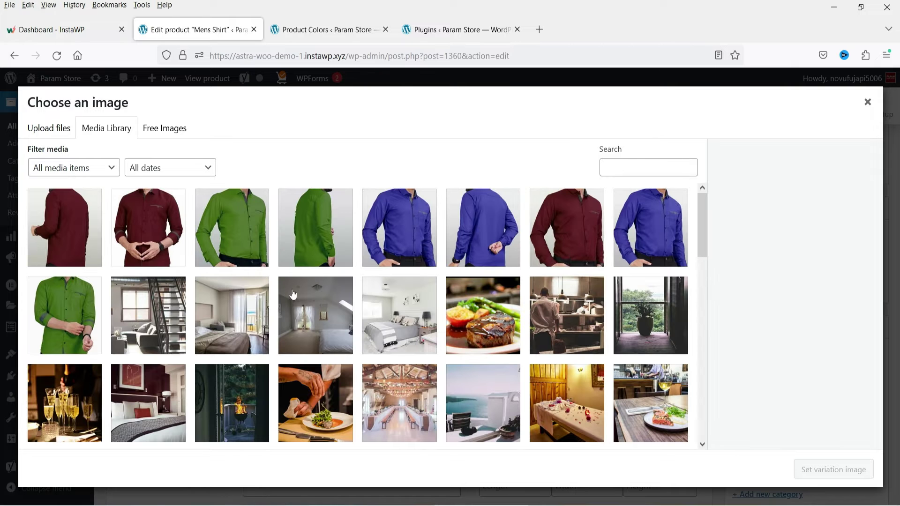
left_click(633, 242)
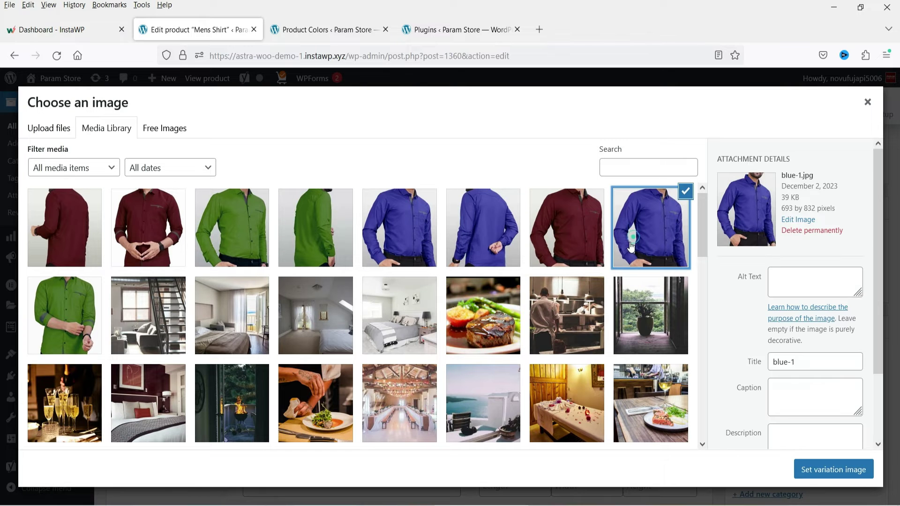
left_click(814, 473)
scroll(358, 314, "down", 4)
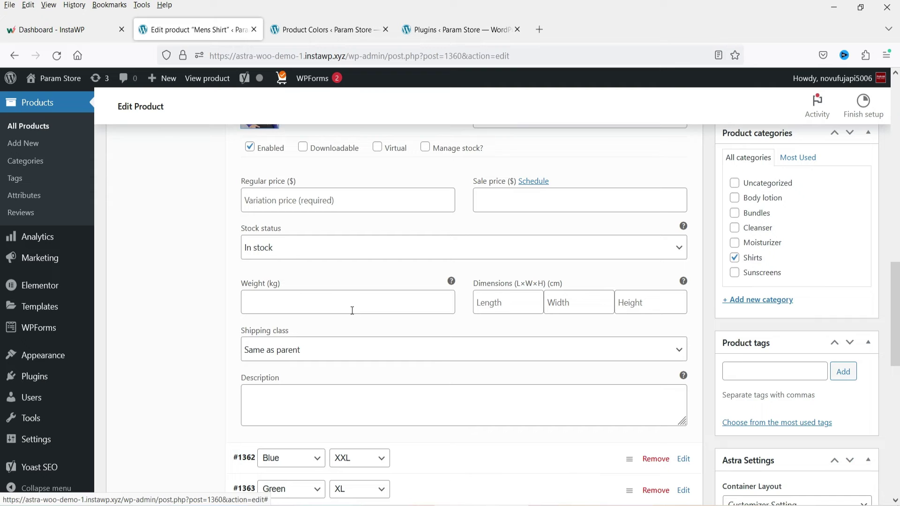
left_click(267, 200)
type("100")
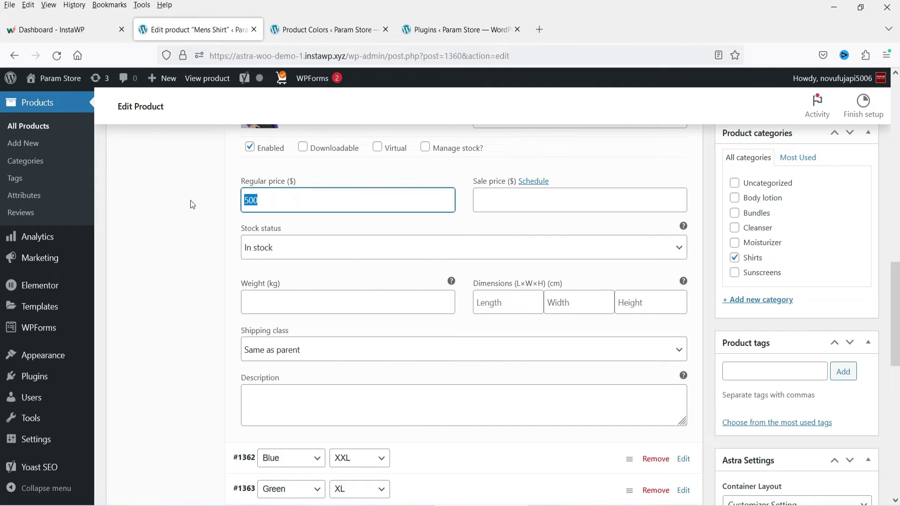
left_click(500, 193)
type("80")
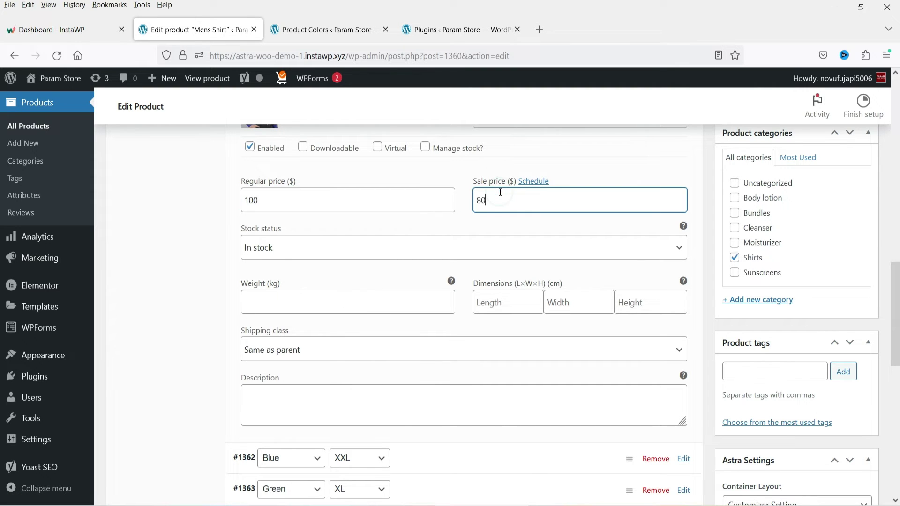
Step: Give the Blue XXL variation the blue-1 image, a regular price of 100 and a sale price of 90
scroll(382, 274, "down", 7)
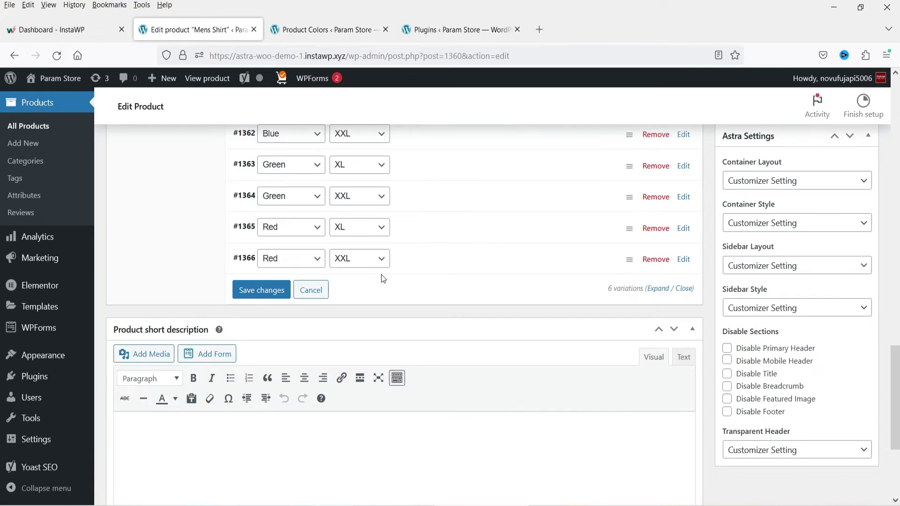
left_click(426, 137)
left_click(257, 191)
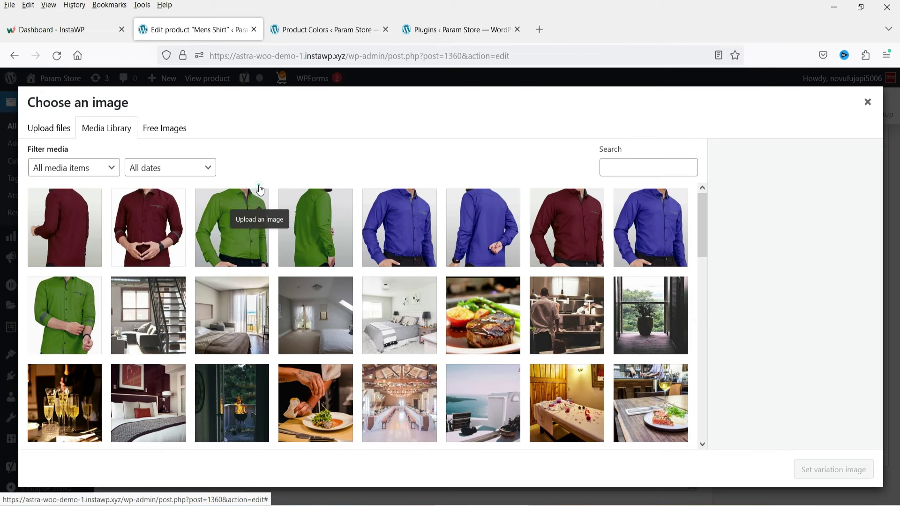
left_click(655, 220)
left_click(828, 470)
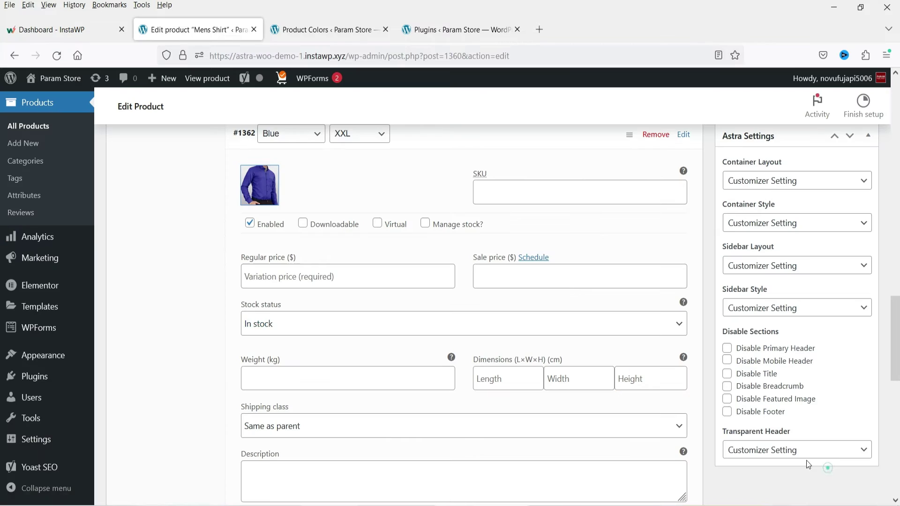
left_click(281, 278)
type("11")
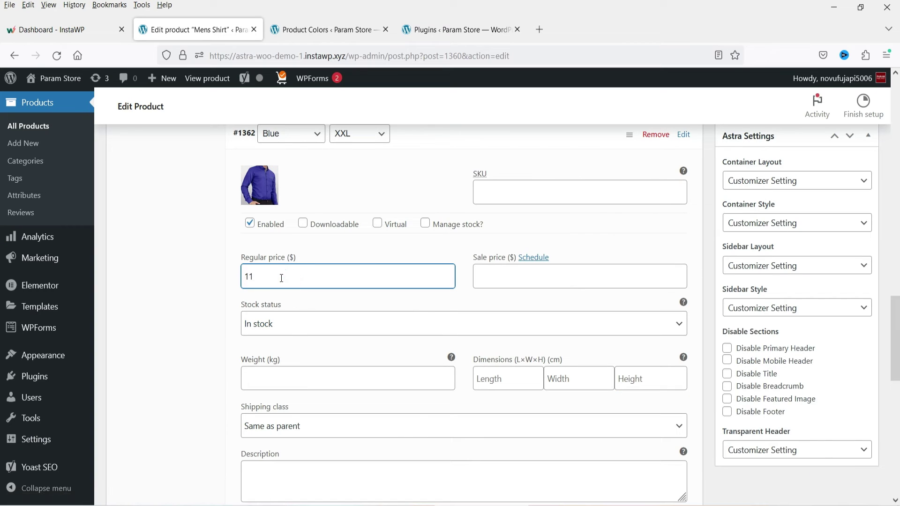
left_click(521, 282)
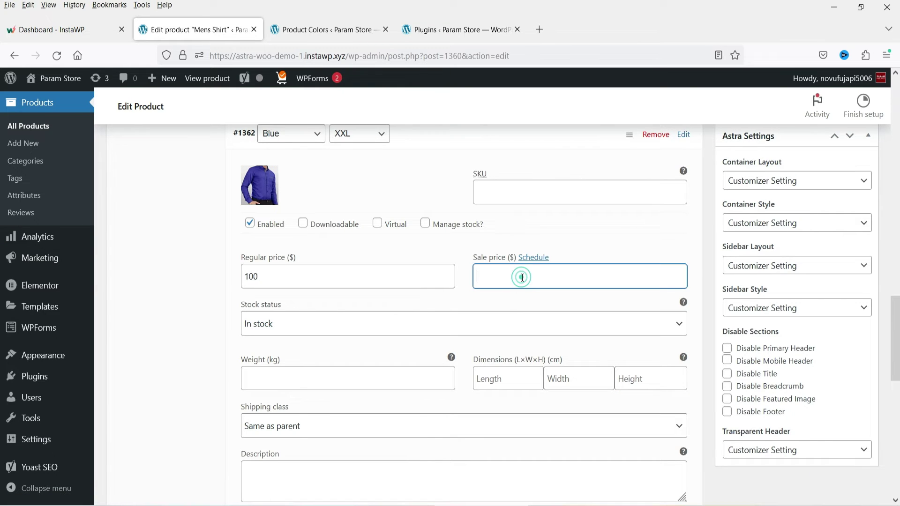
type("90")
Step: Give the Green XL variation the green-1 image, a regular price of 100 and a sale price of 80
scroll(357, 253, "down", 6)
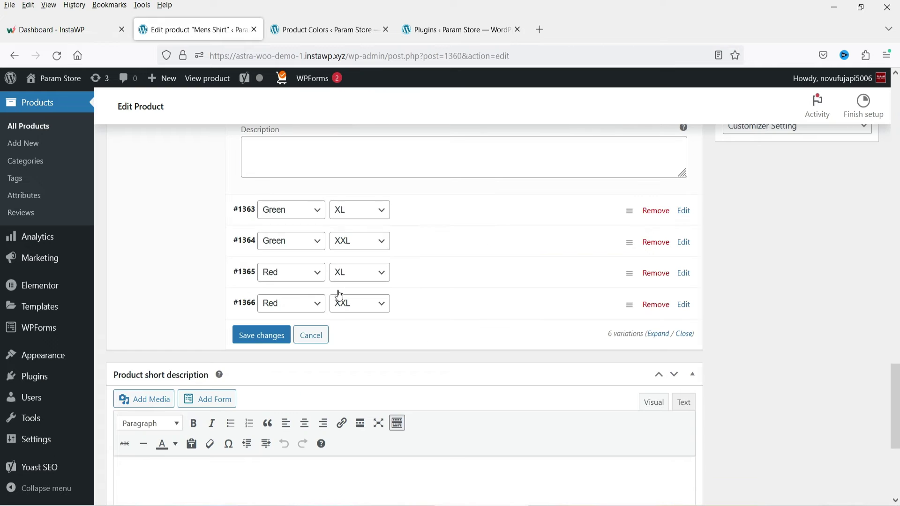
left_click(416, 206)
left_click(265, 258)
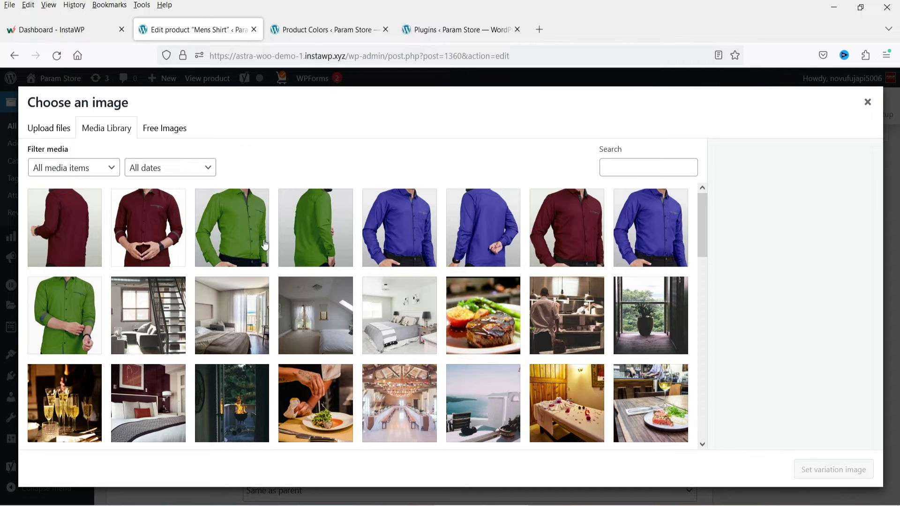
left_click(84, 327)
left_click(819, 467)
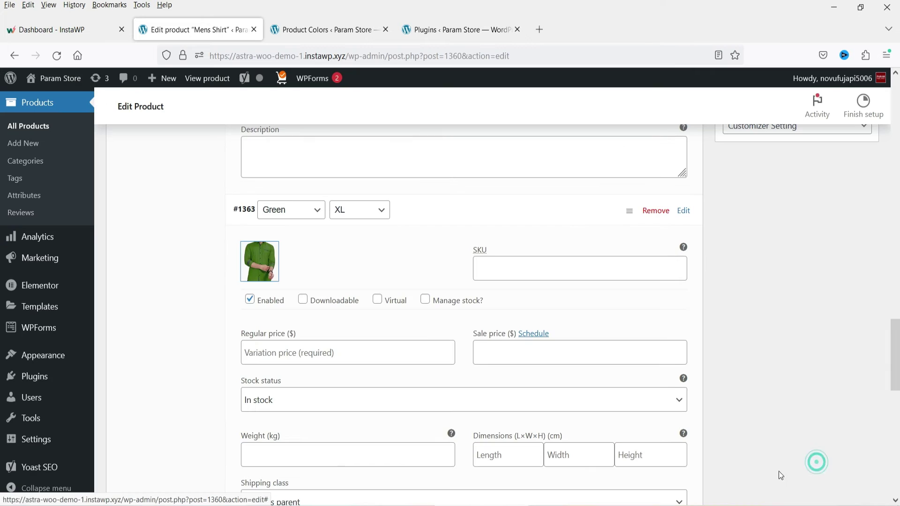
left_click(277, 353)
type("100")
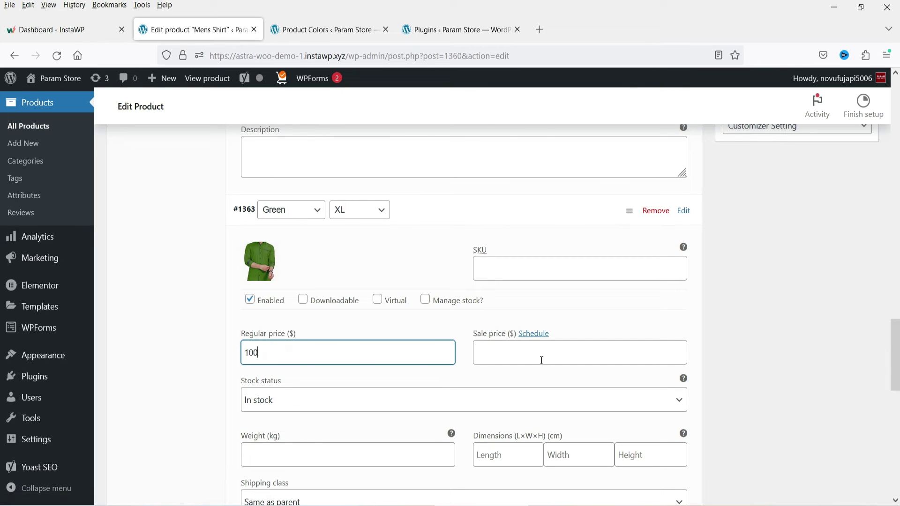
left_click(542, 361)
type("80")
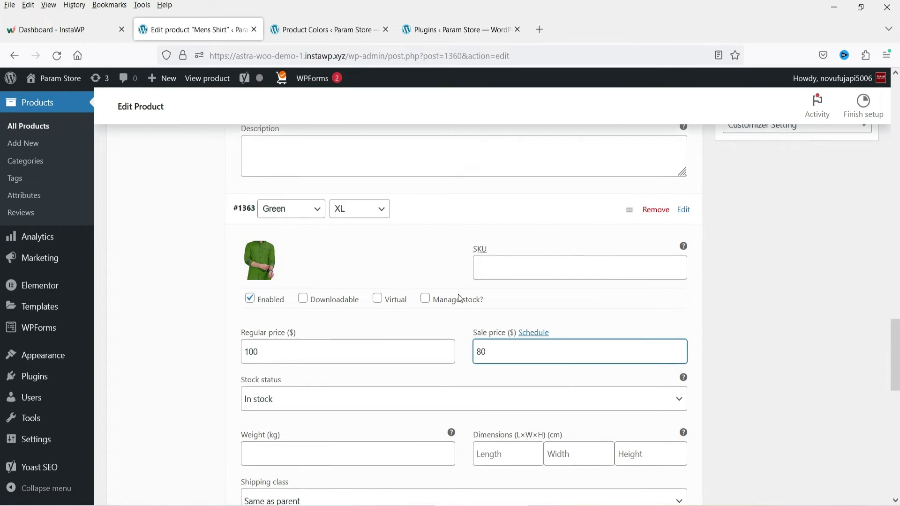
Step: Give the Green XXL variation the green-1 image, a regular price of 100 and a sale price of 90
scroll(341, 309, "down", 7)
left_click(428, 291)
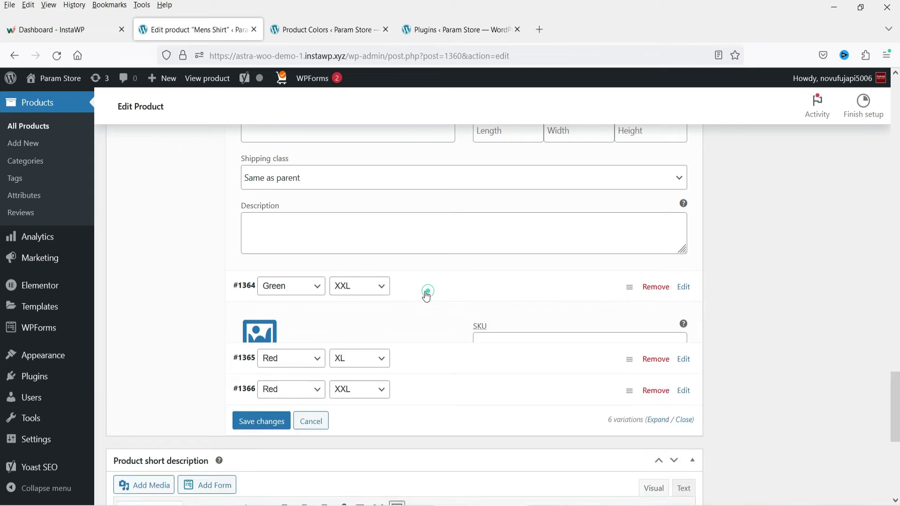
left_click(256, 340)
left_click(99, 322)
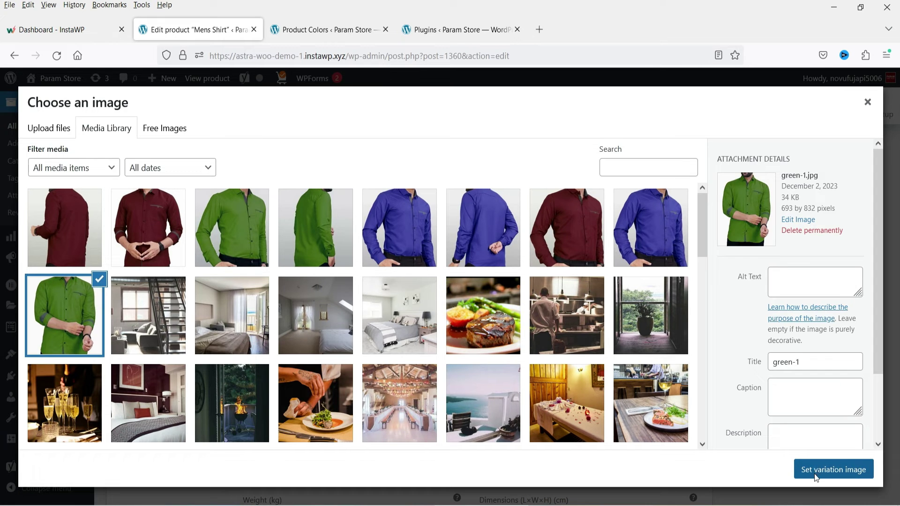
left_click(814, 469)
scroll(409, 317, "down", 3)
left_click(295, 230)
type("100")
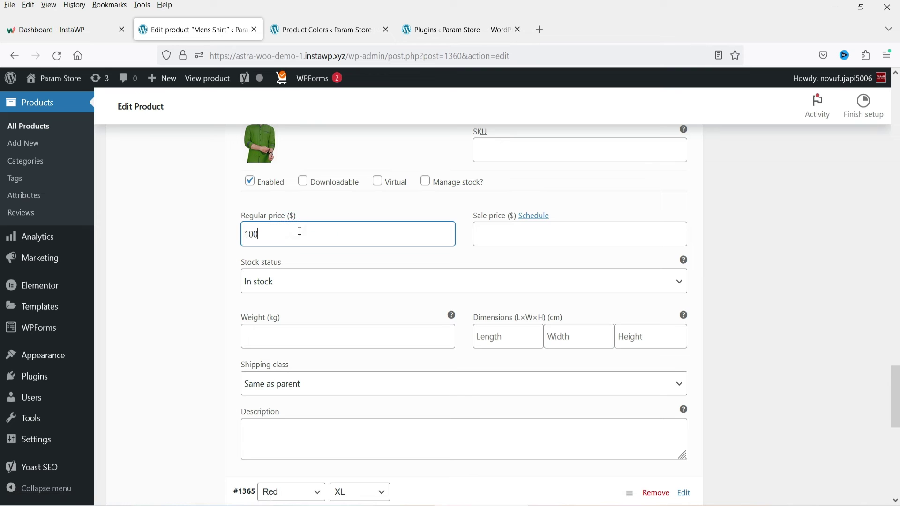
left_click(554, 238)
type("90")
Step: Give the Red XL variation the front-view red shirt image used in the product gallery, regular price 100 and sale price 80
scroll(435, 259, "down", 8)
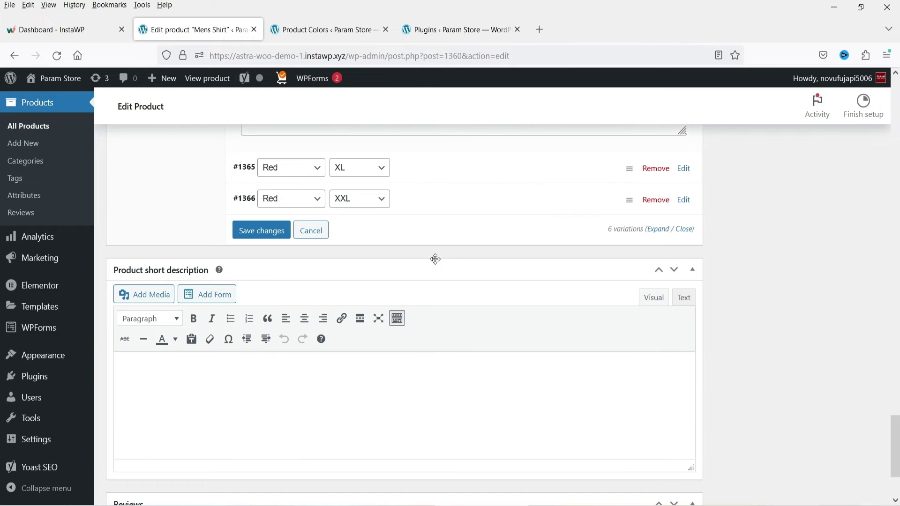
left_click(446, 174)
left_click(260, 220)
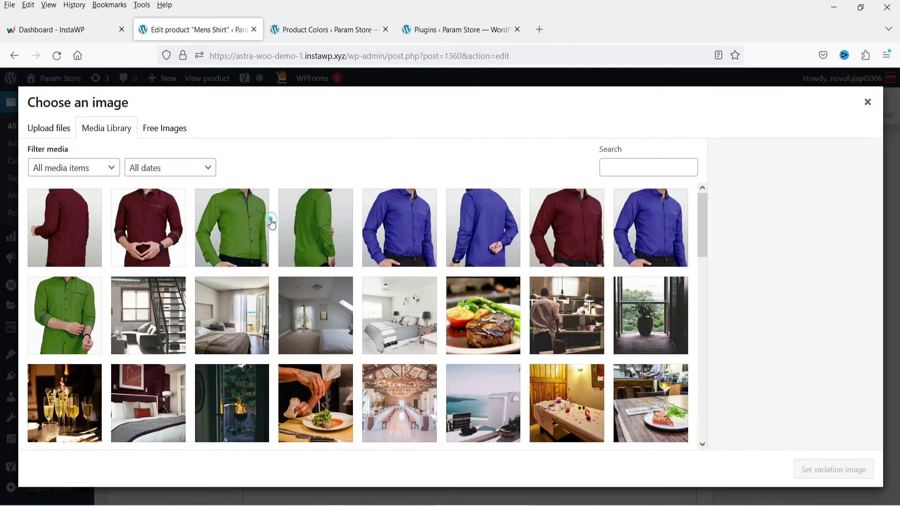
left_click(567, 227)
left_click(833, 470)
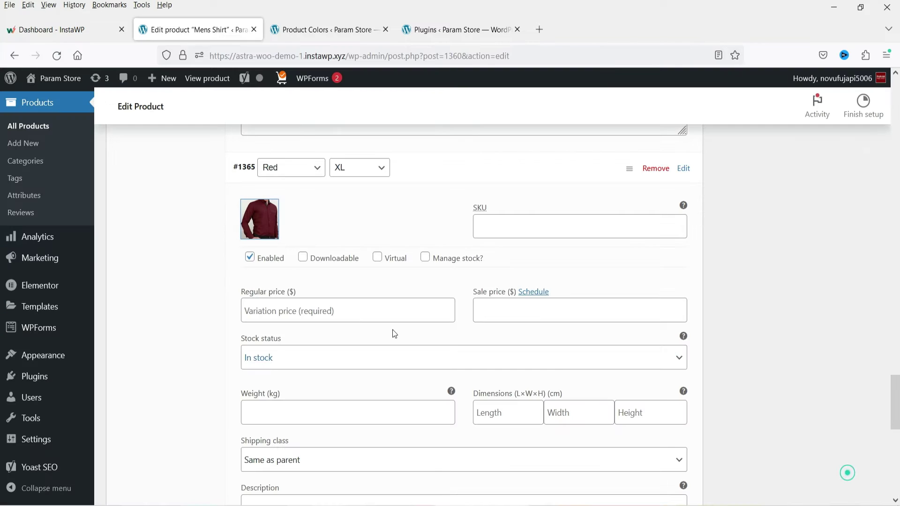
left_click(333, 320)
type("100")
left_click(503, 305)
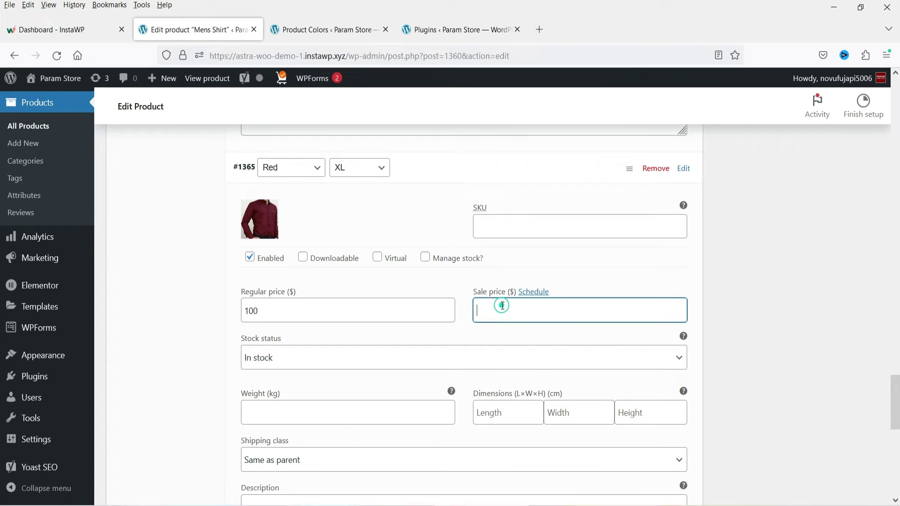
type("80")
Step: Give the Red XXL variation the same front-view red shirt image, a regular price of 100 and a sale price of 80
scroll(354, 282, "down", 5)
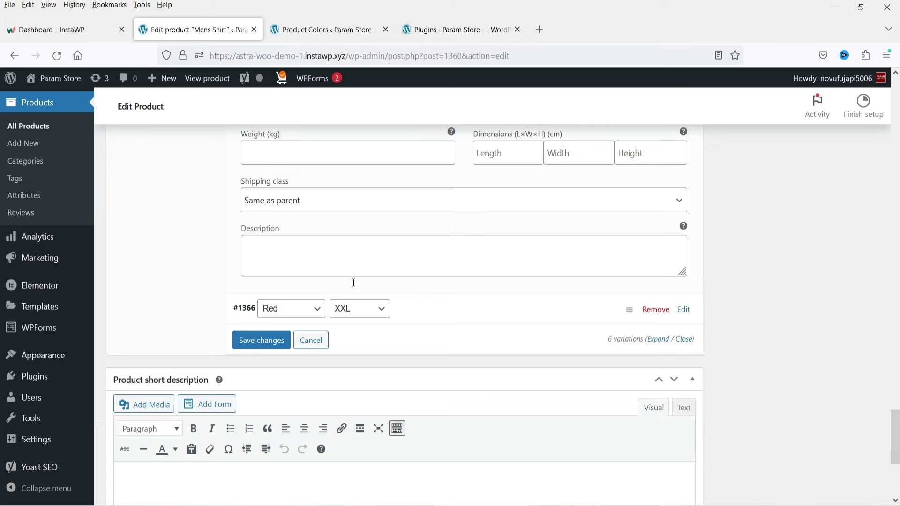
left_click(488, 327)
left_click(259, 352)
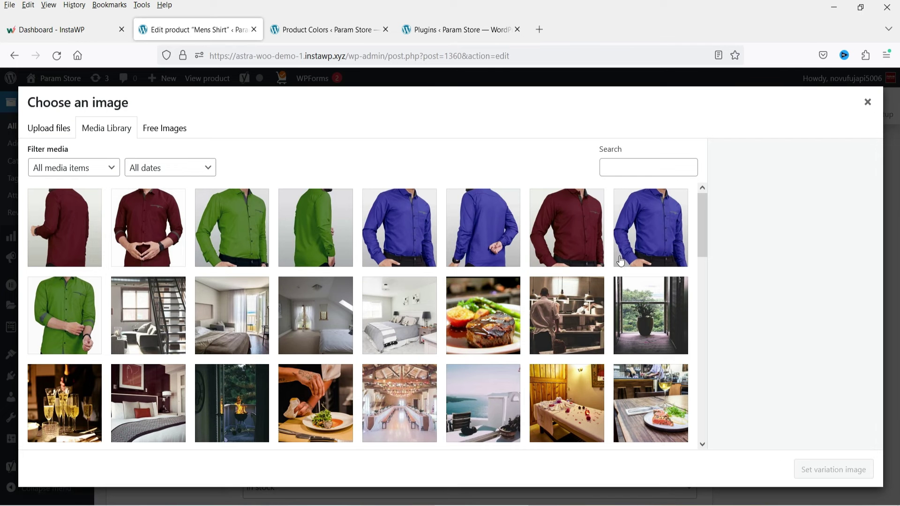
left_click(569, 244)
left_click(811, 470)
scroll(397, 308, "down", 5)
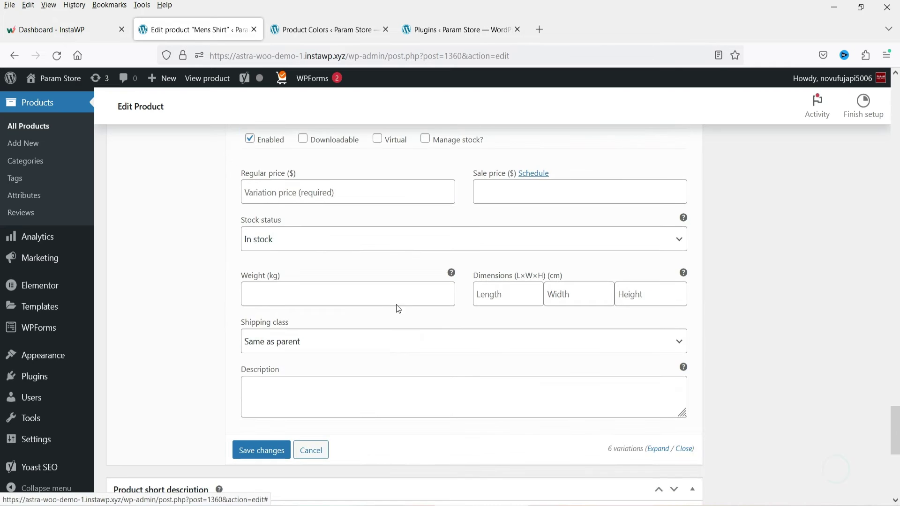
left_click(281, 193)
type("100")
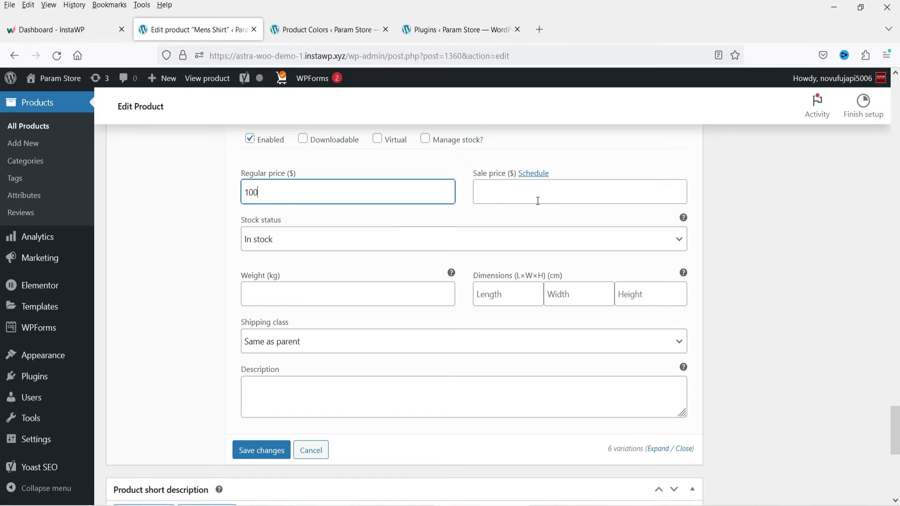
left_click(538, 201)
type("800")
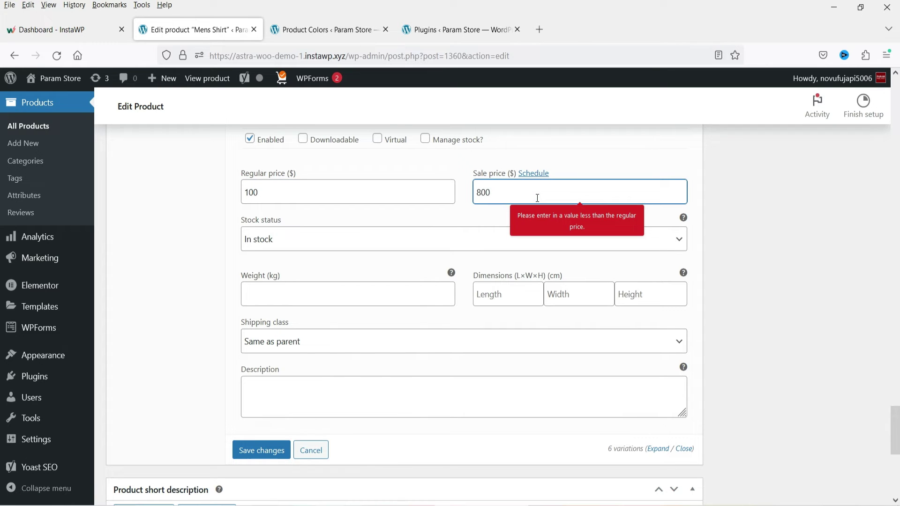
key("BackSpace")
left_click(795, 260)
scroll(492, 297, "down", 2)
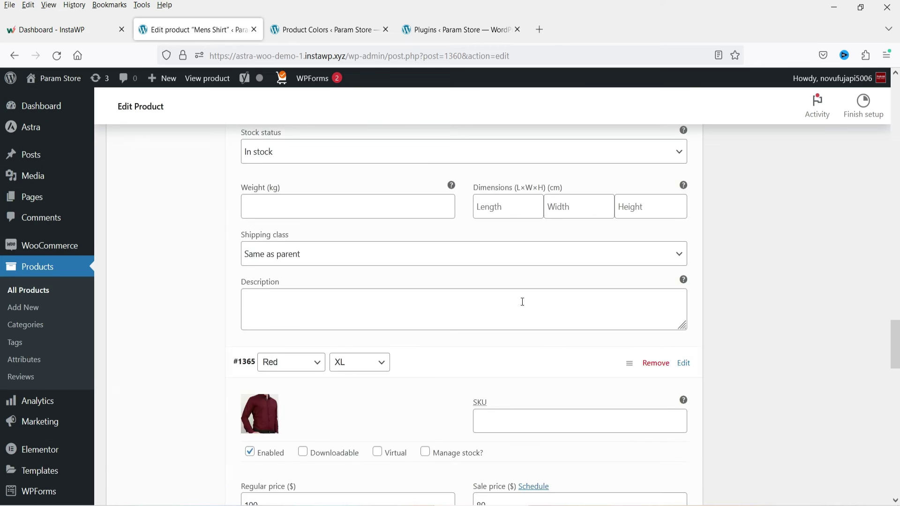
scroll(523, 302, "up", 10)
scroll(521, 303, "up", 5)
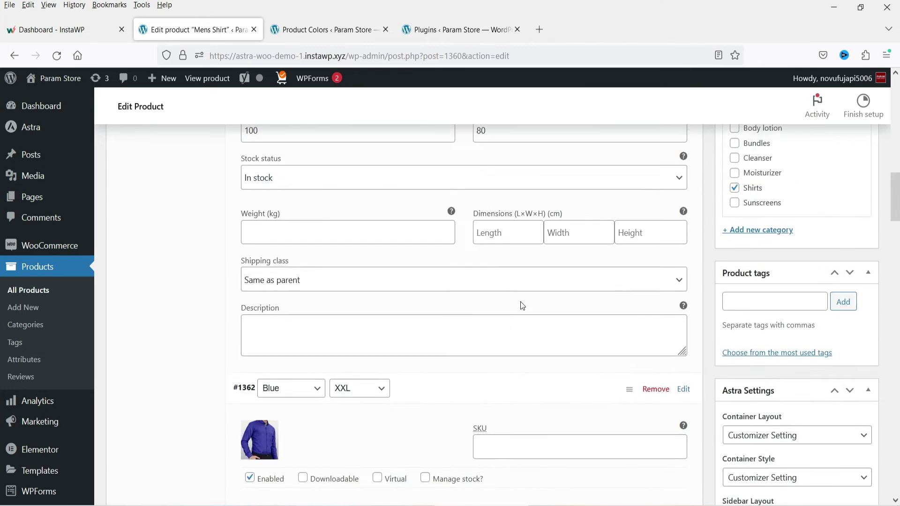
Step: Publish the Mens Shirt product and open its permalink in a new tab
scroll(521, 302, "up", 10)
left_click(855, 162)
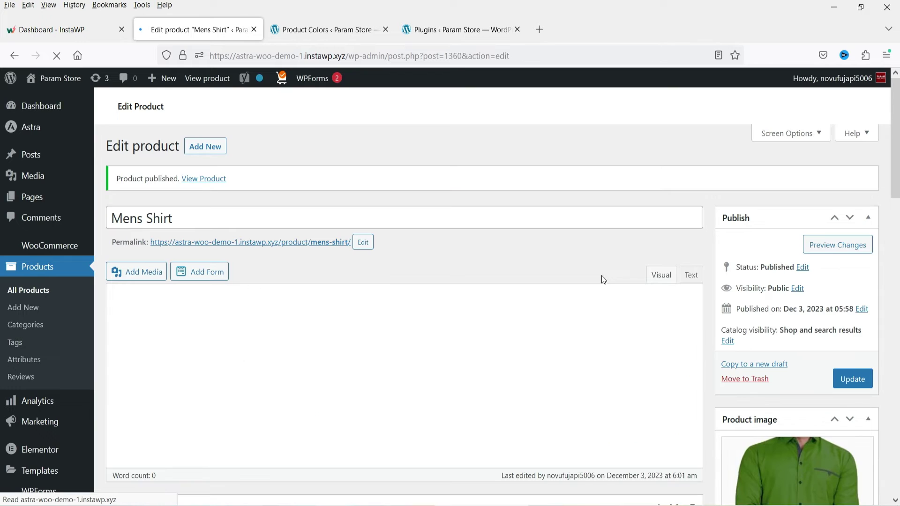
right_click(306, 243)
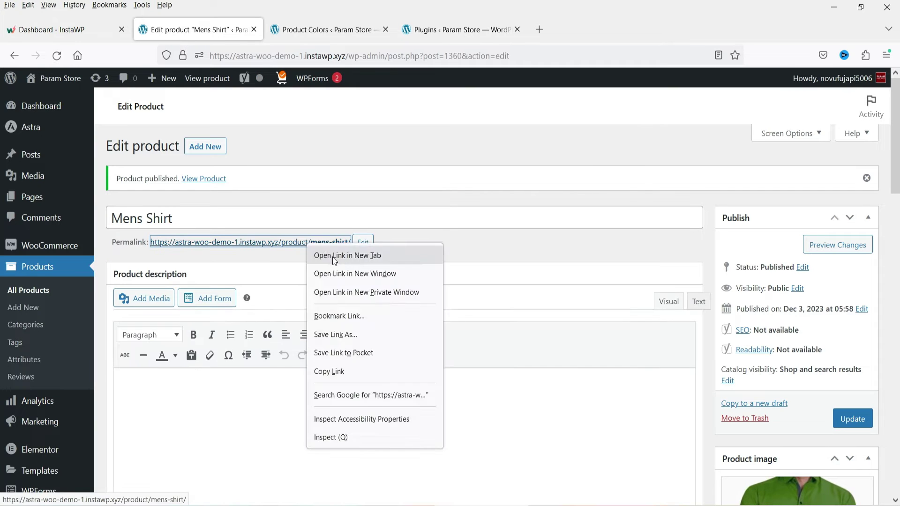
left_click(334, 257)
left_click(315, 30)
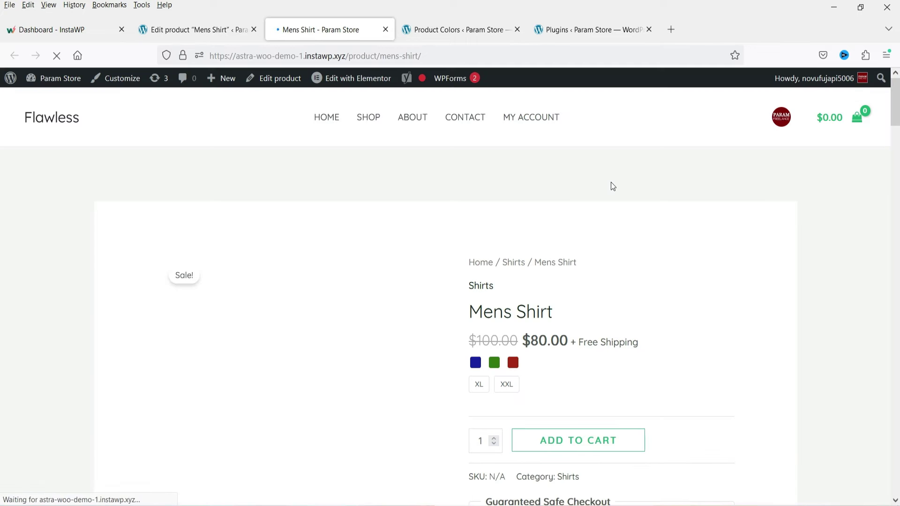
Step: Check the product page image using the Blue and Green color swatches with size XL
scroll(785, 202, "down", 3)
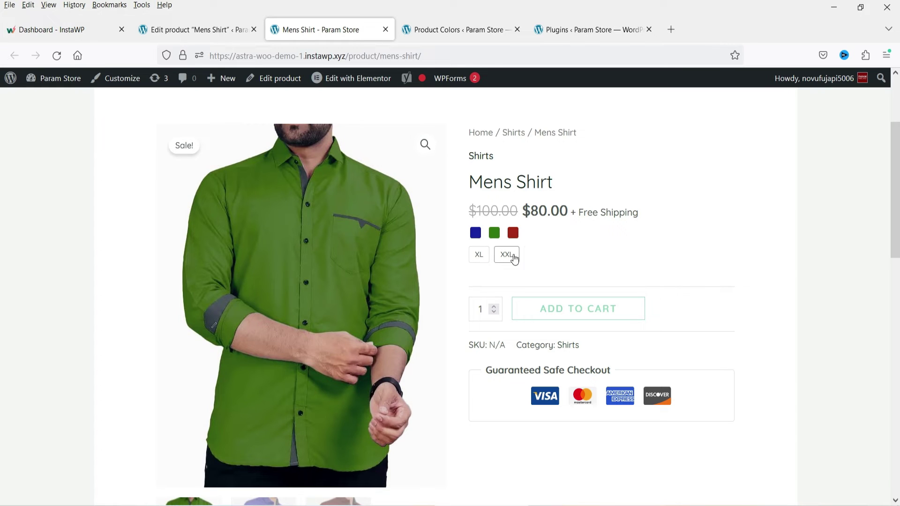
left_click(476, 234)
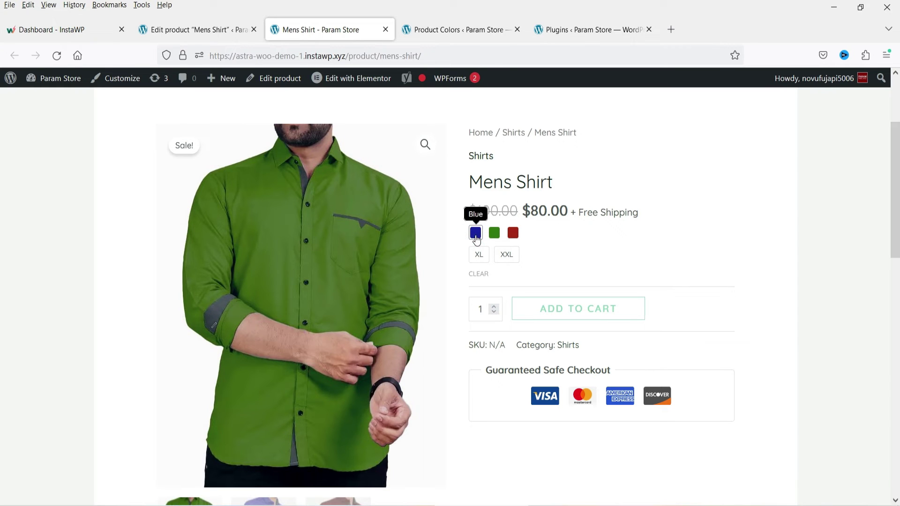
left_click(478, 254)
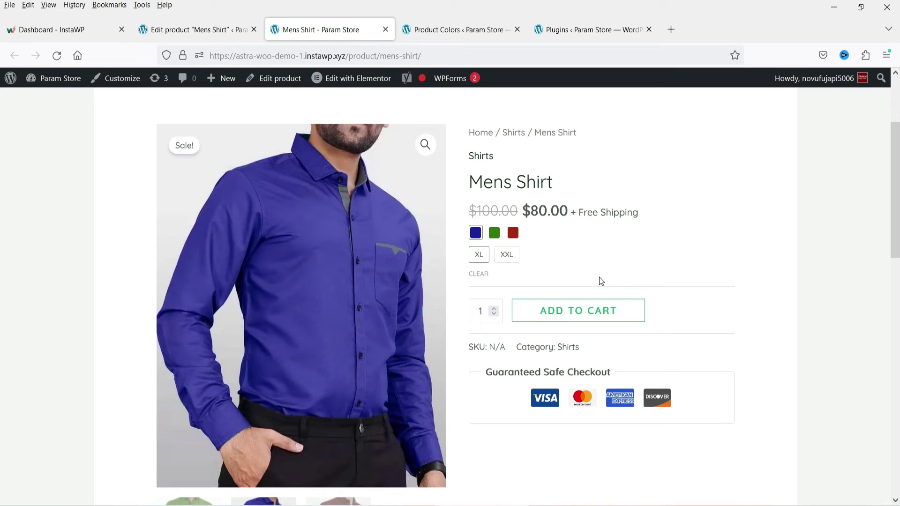
left_click(494, 233)
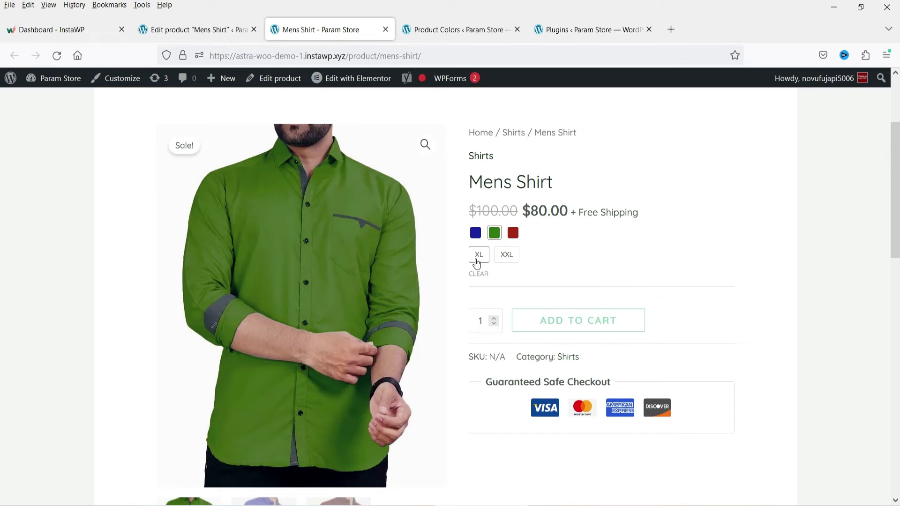
left_click(476, 255)
Step: Check the product page image using the Red color swatch with size XXL
left_click(514, 233)
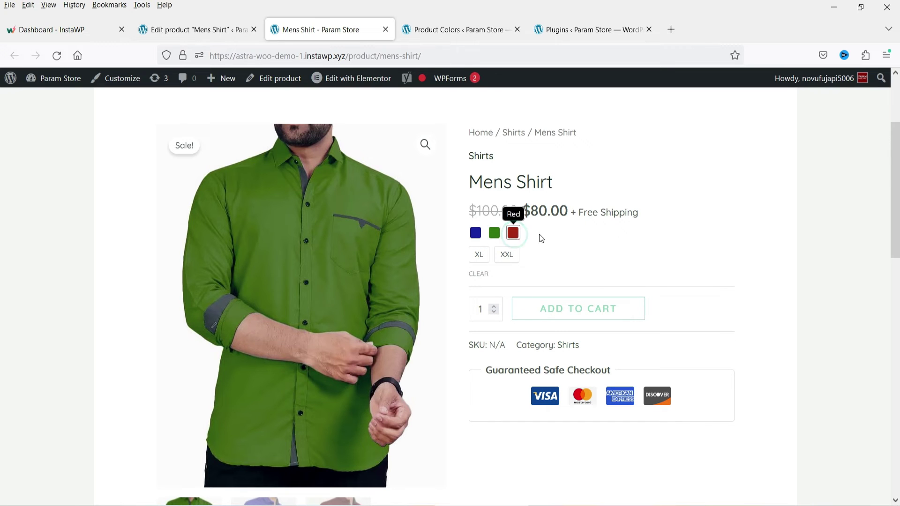
left_click(513, 234)
left_click(505, 258)
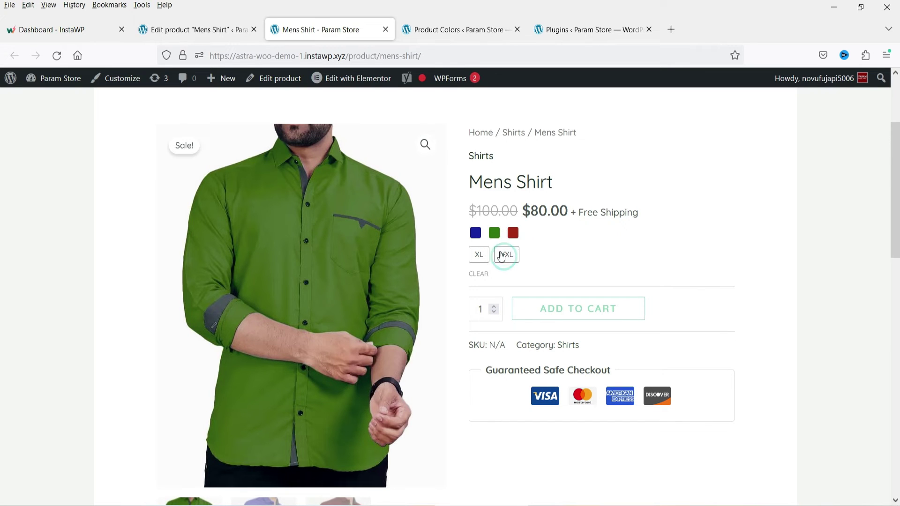
left_click(513, 234)
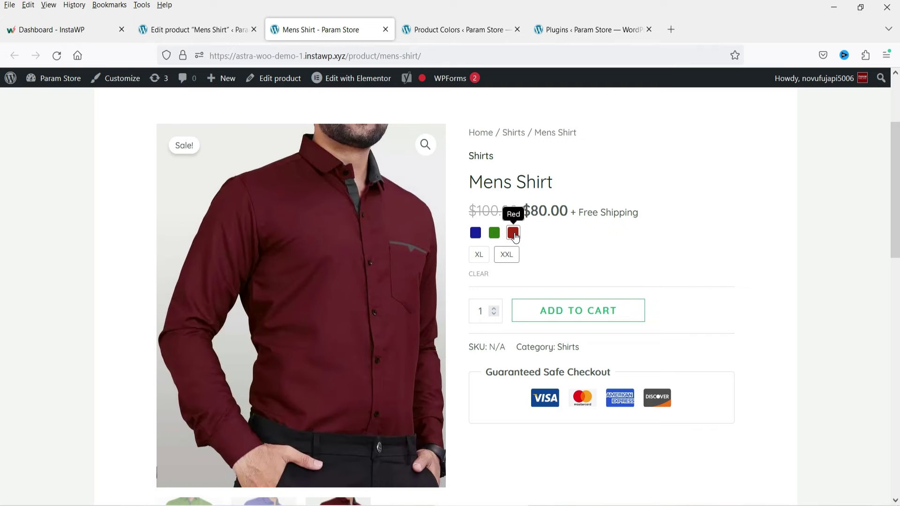
Step: Switch to the Blue swatch and view the red shirt from the gallery thumbnails below the product image
left_click(475, 233)
scroll(275, 324, "down", 4)
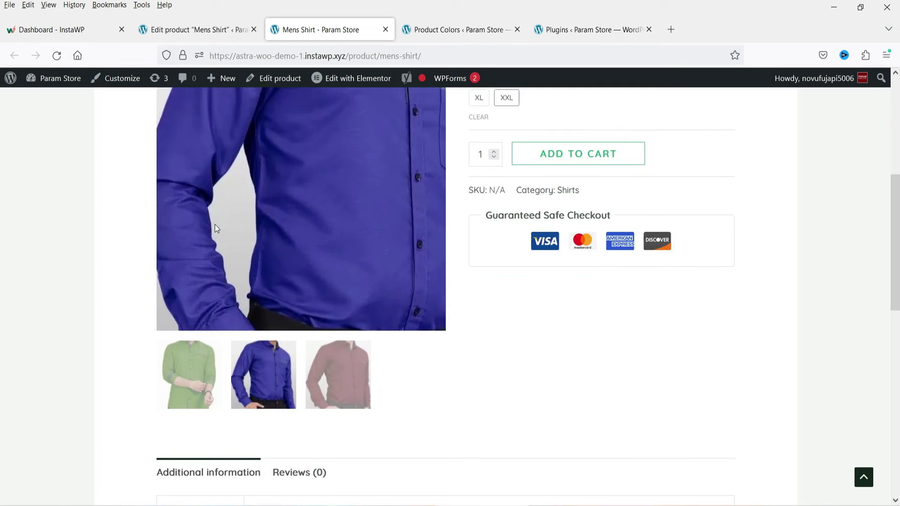
left_click(356, 343)
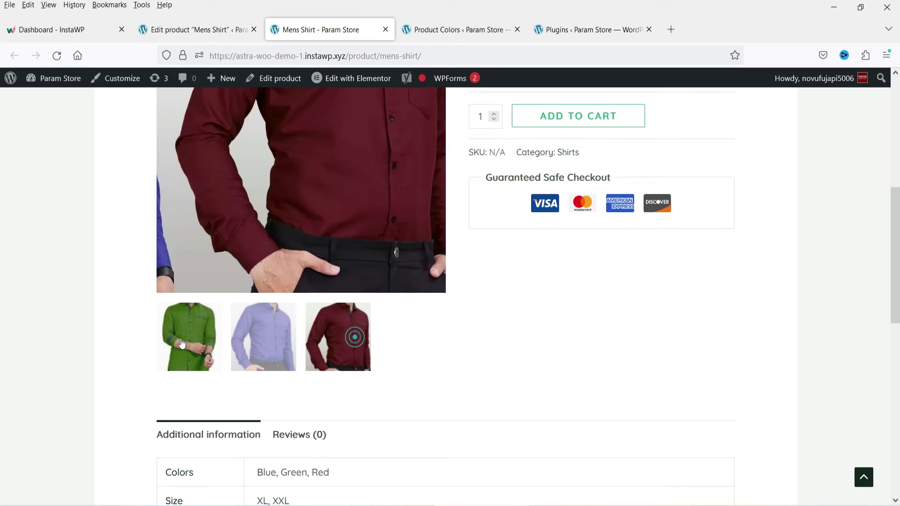
scroll(483, 340, "up", 5)
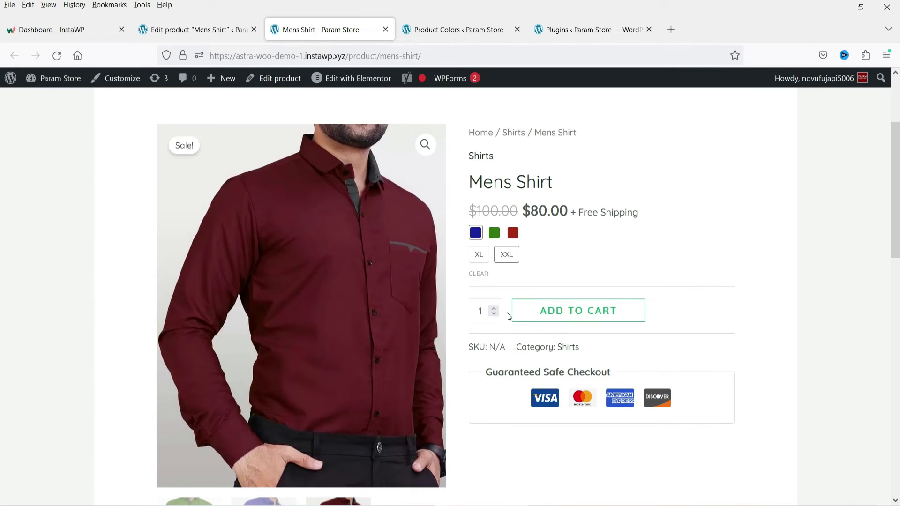
Step: Compare the product image across the Green, Red and Blue swatches with size XXL selected
left_click(493, 233)
left_click(513, 233)
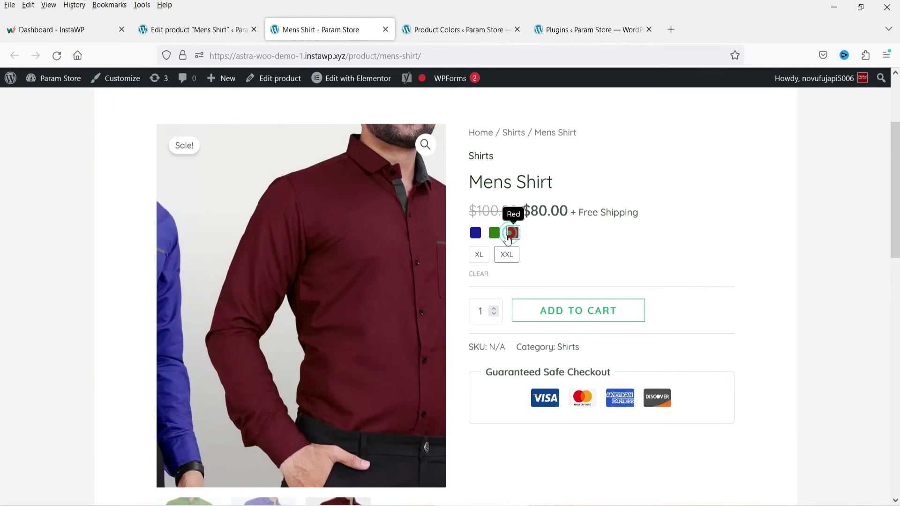
left_click(474, 237)
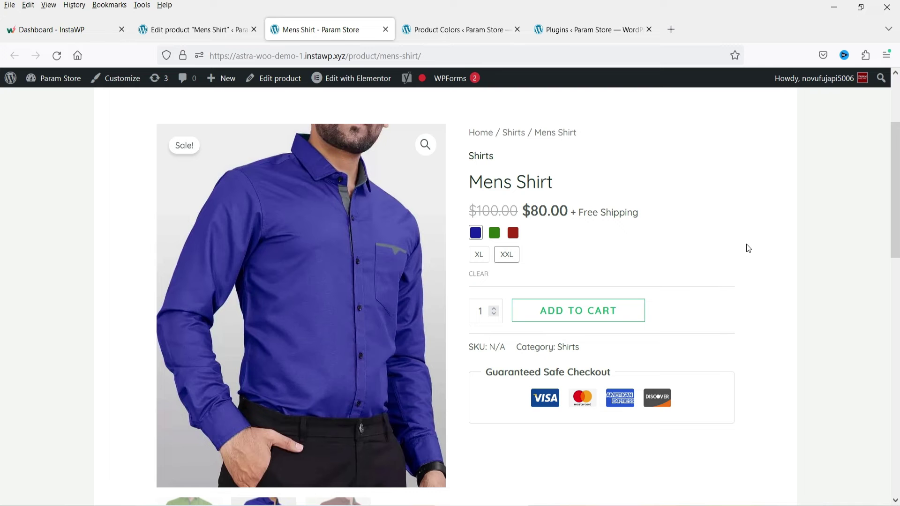
Step: Search for new plugins to add with the keywords "variations images gallery"
left_click(576, 34)
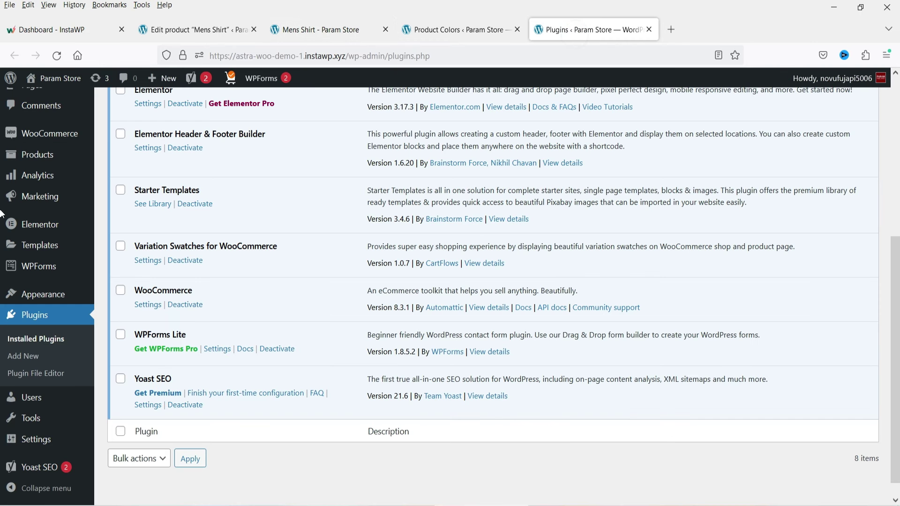
left_click(18, 343)
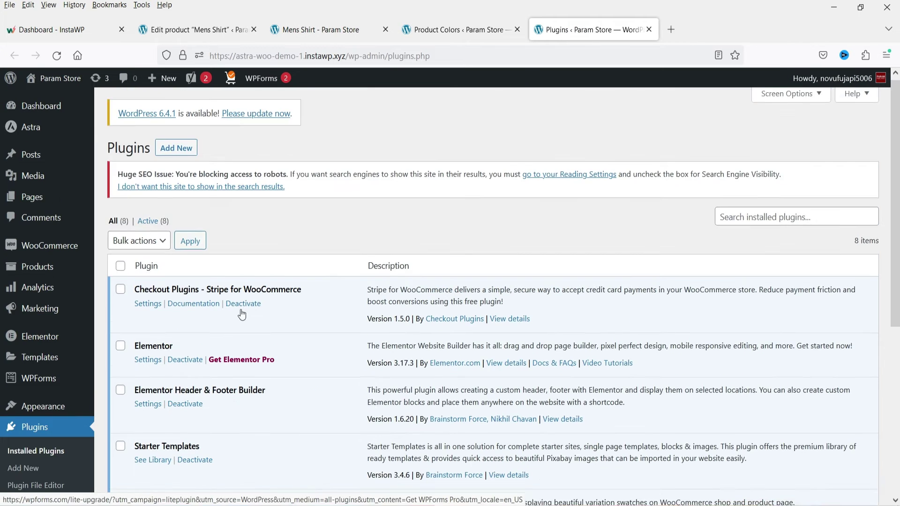
left_click(176, 151)
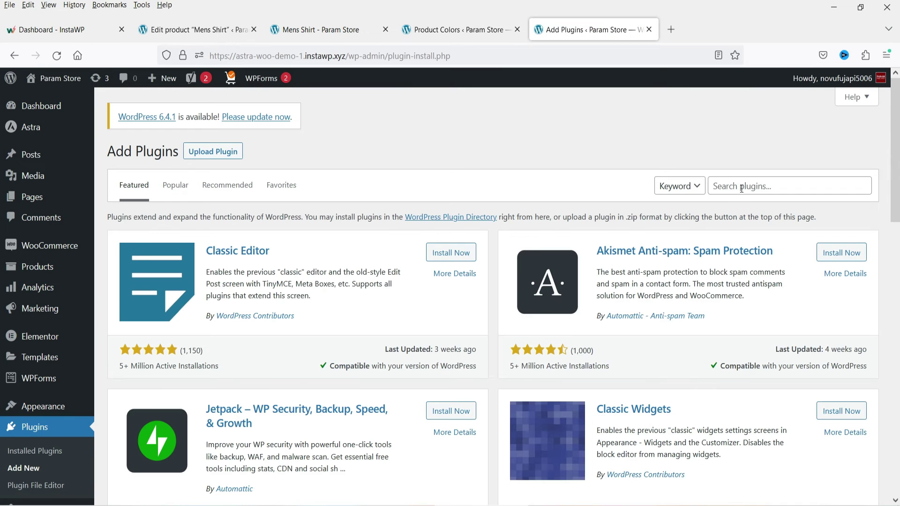
left_click(742, 188)
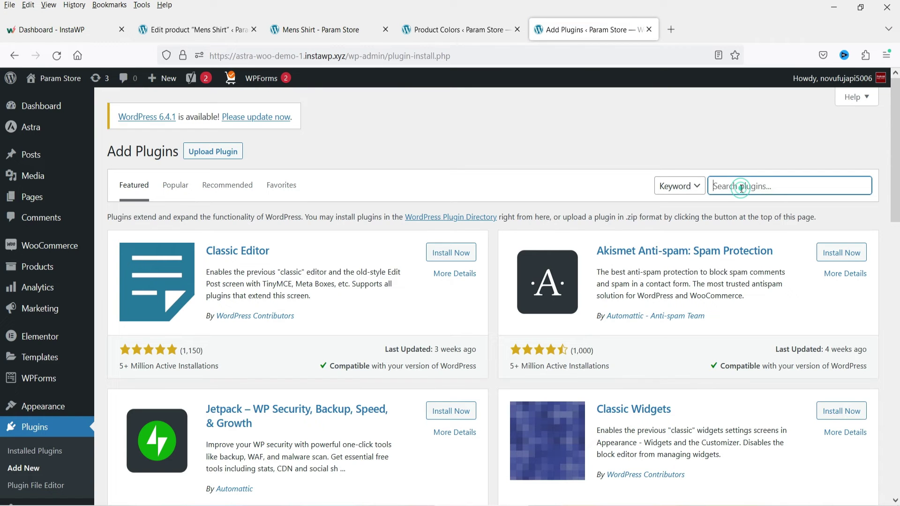
type("varia")
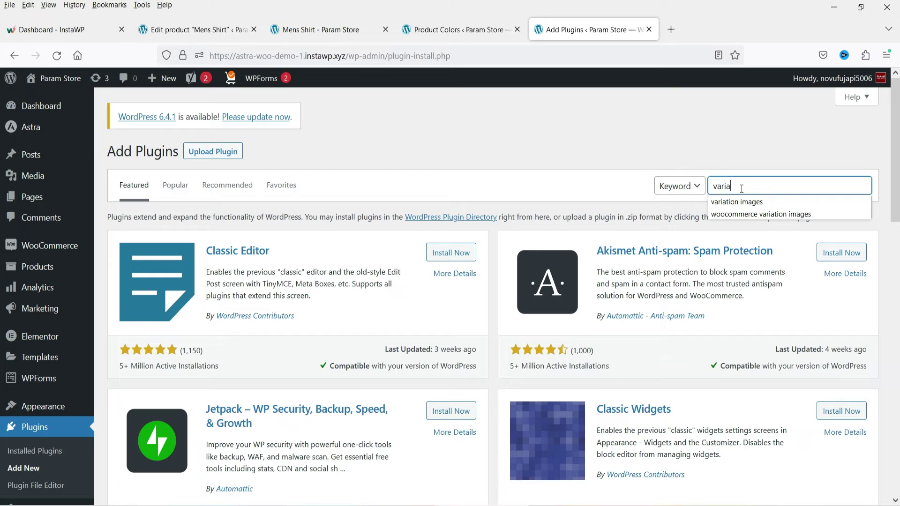
type("tions images")
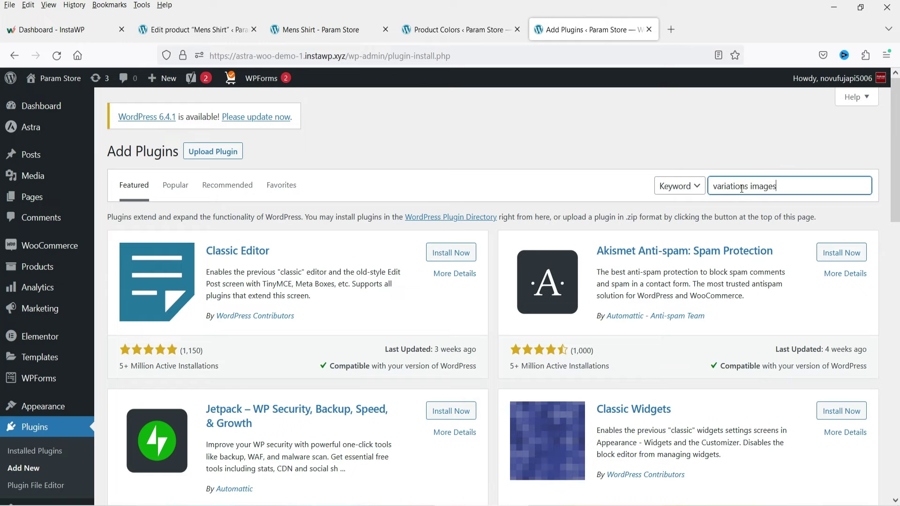
type(" gallery")
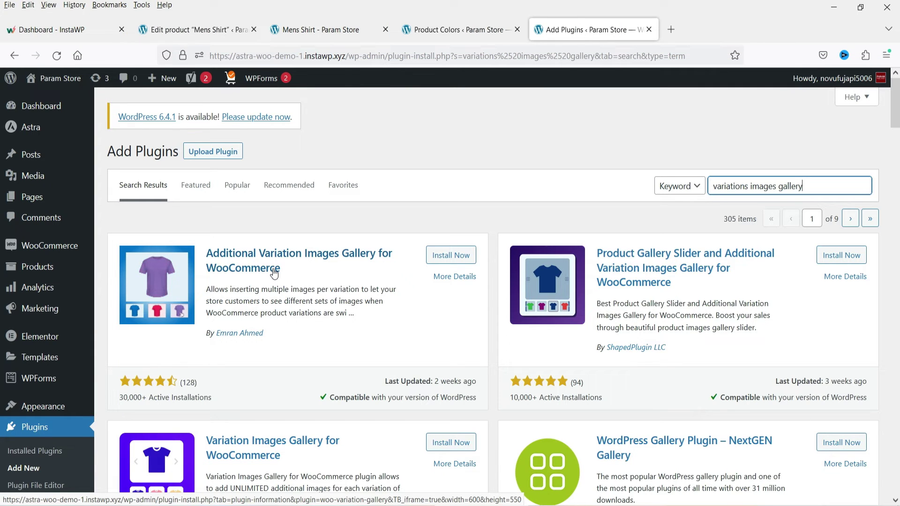
Step: Install and activate the Variation Images Gallery for WooCommerce plugin by RadiusTheme
scroll(365, 373, "down", 3)
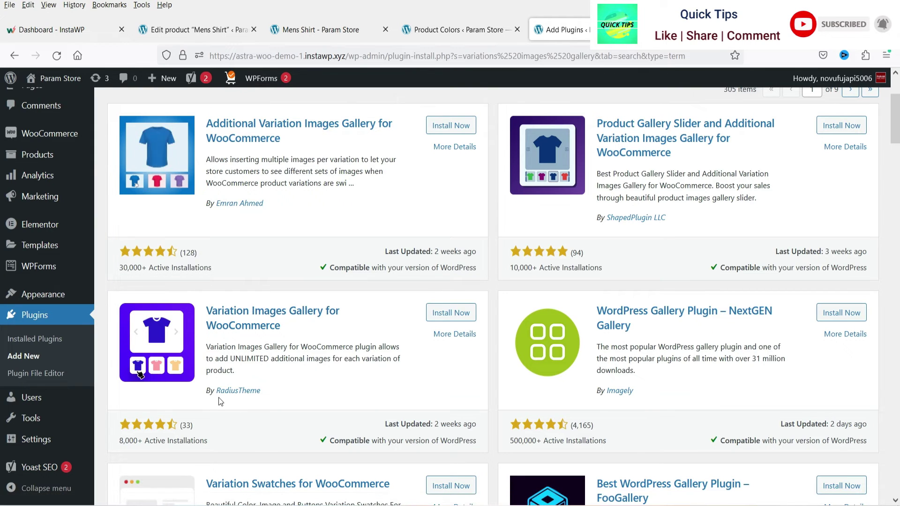
left_click(439, 313)
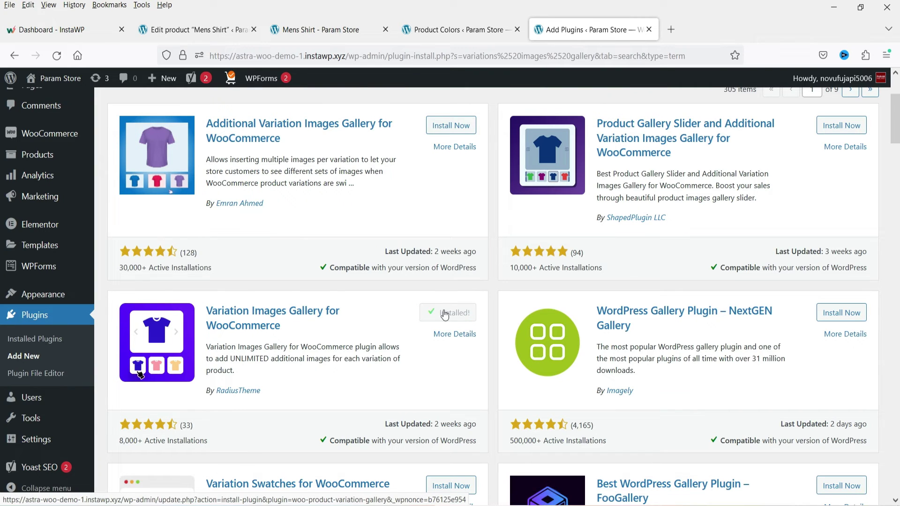
left_click(450, 313)
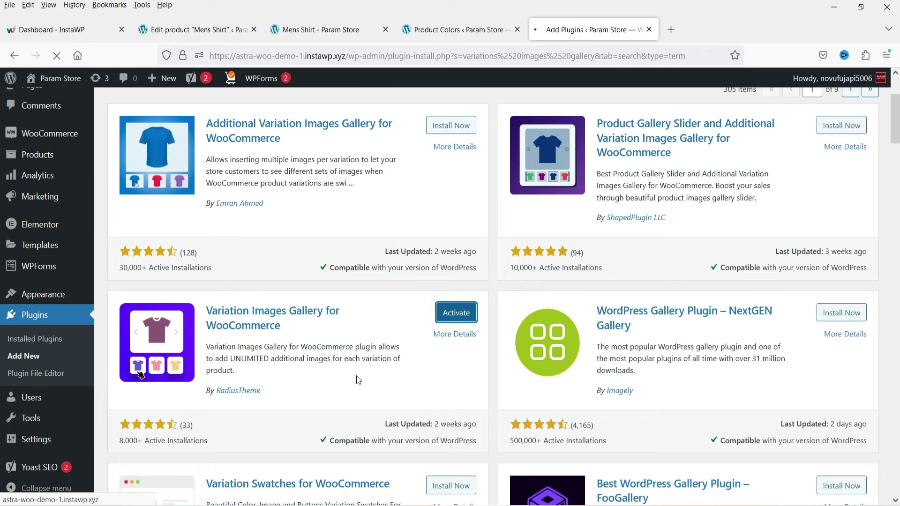
Step: Review the plugin's General settings for thumbnails per row, thumbnail gap and gallery width
scroll(336, 333, "down", 3)
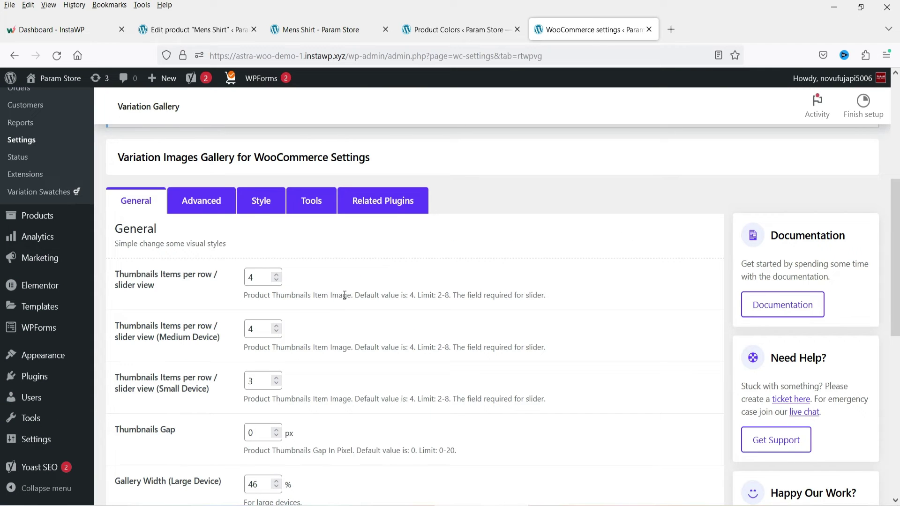
scroll(338, 297, "down", 3)
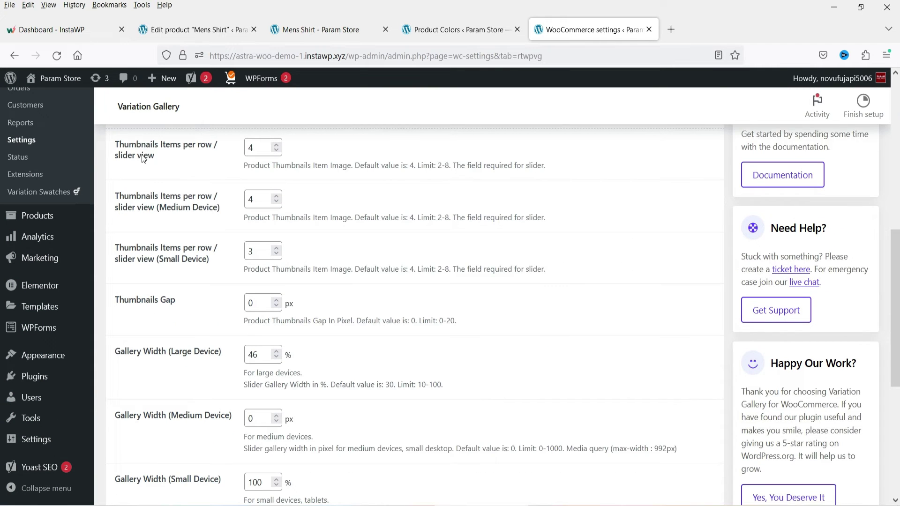
scroll(333, 278, "up", 3)
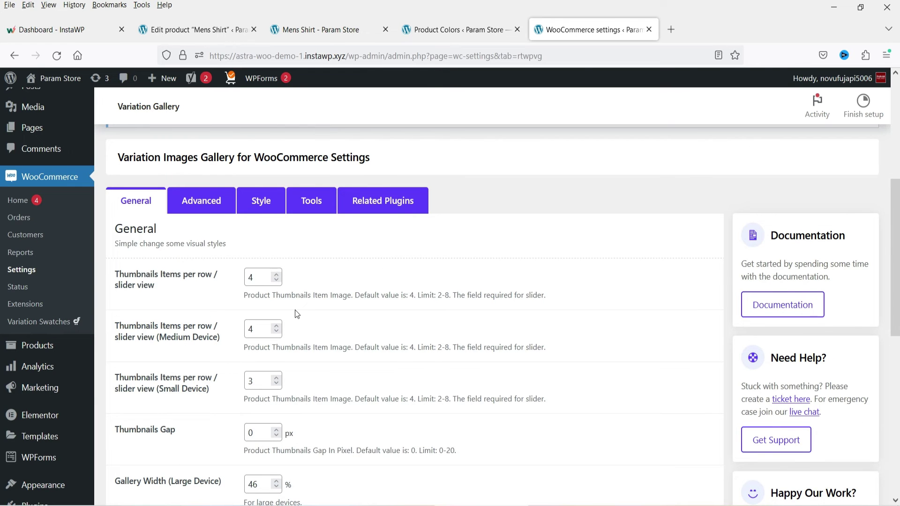
scroll(295, 311, "down", 4)
scroll(277, 243, "up", 8)
scroll(244, 273, "down", 2)
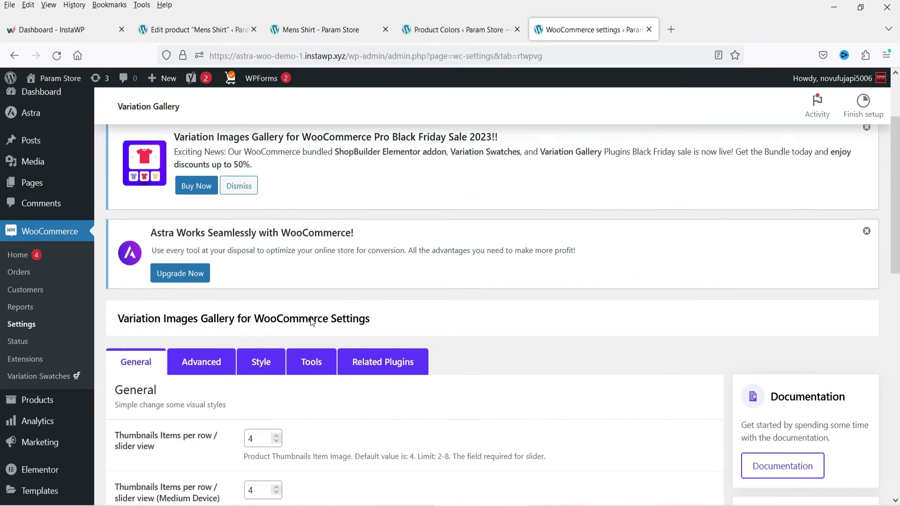
Step: Reload the Mens Shirt product's edit page and show its list of variations
left_click(183, 29)
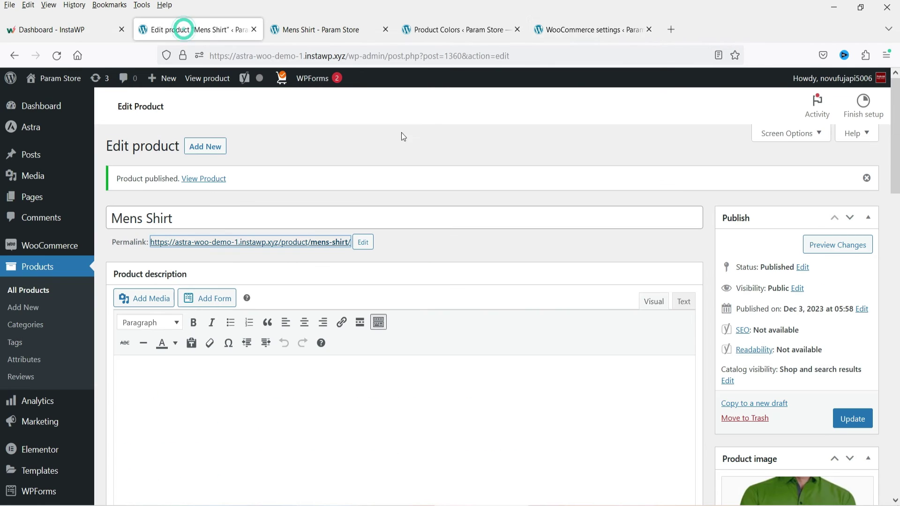
left_click(51, 57)
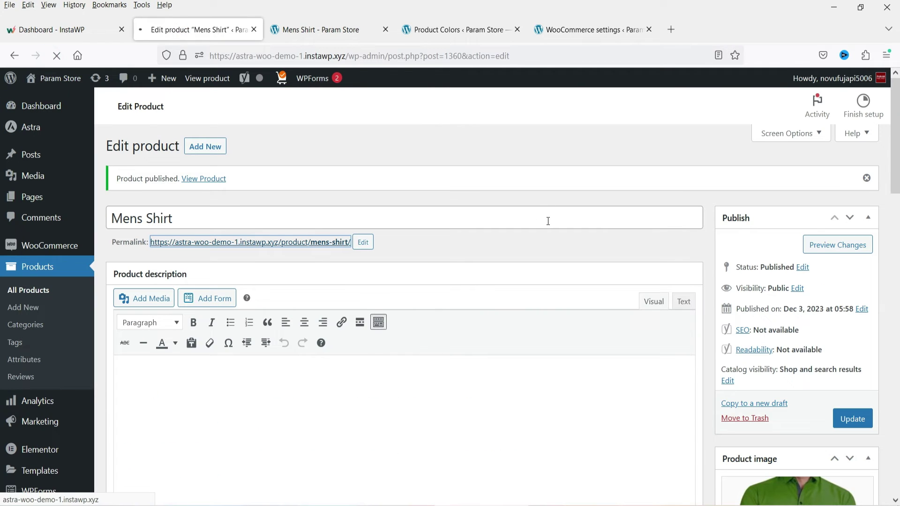
scroll(299, 327, "down", 10)
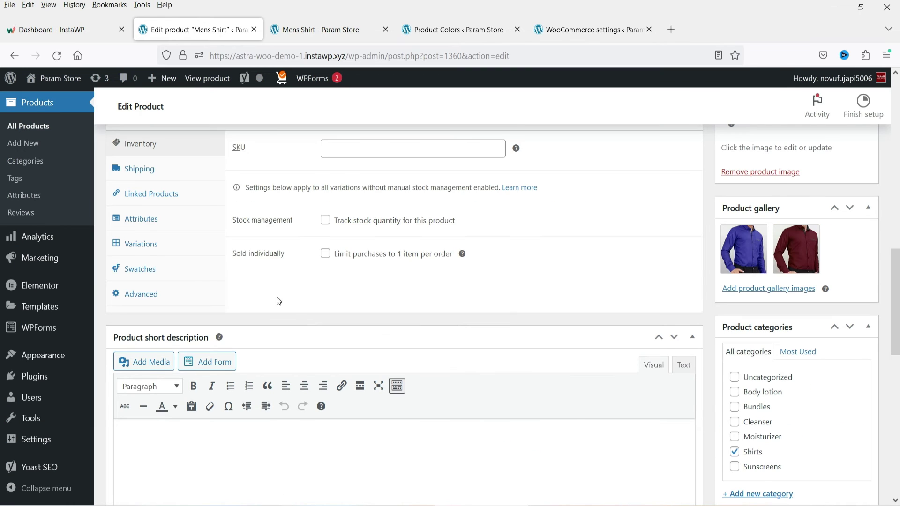
left_click(162, 247)
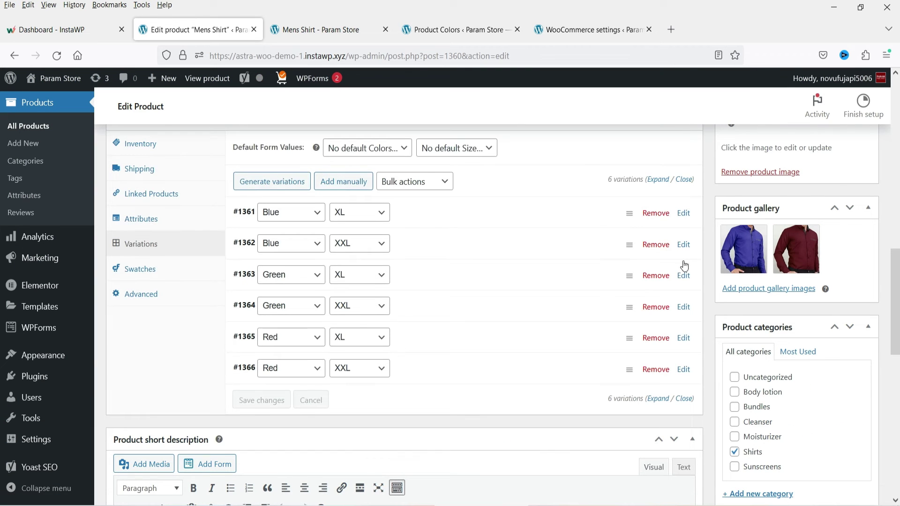
Step: Add blue-3.jpg and blue-2.jpg from the media library to the Blue XL variation's image gallery
left_click(423, 219)
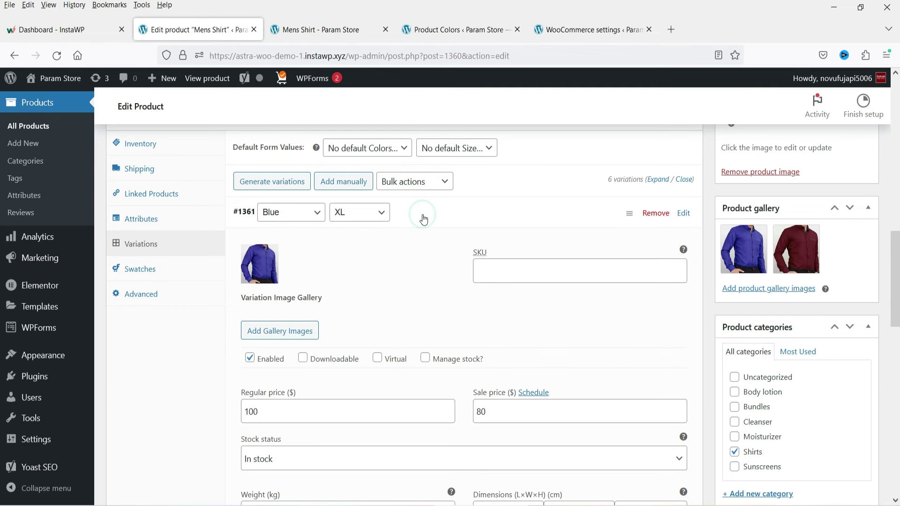
left_click(257, 334)
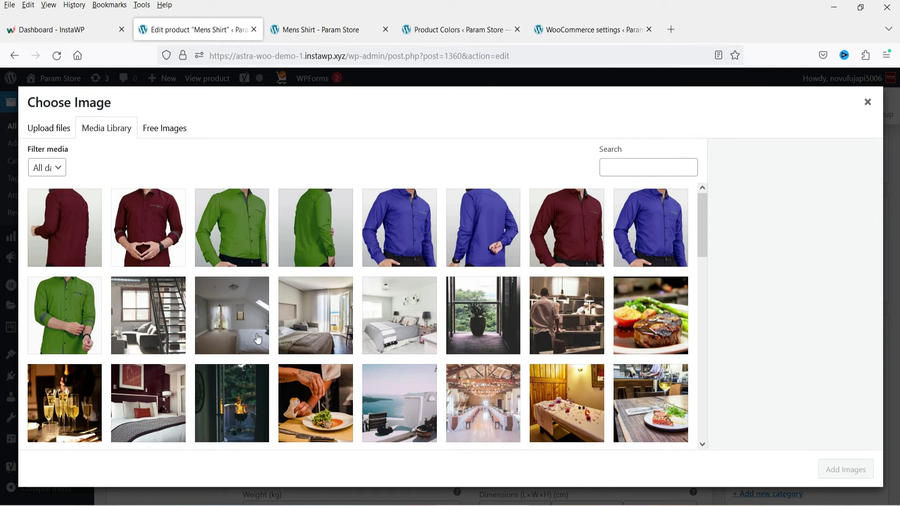
left_click(486, 259)
left_click(410, 228)
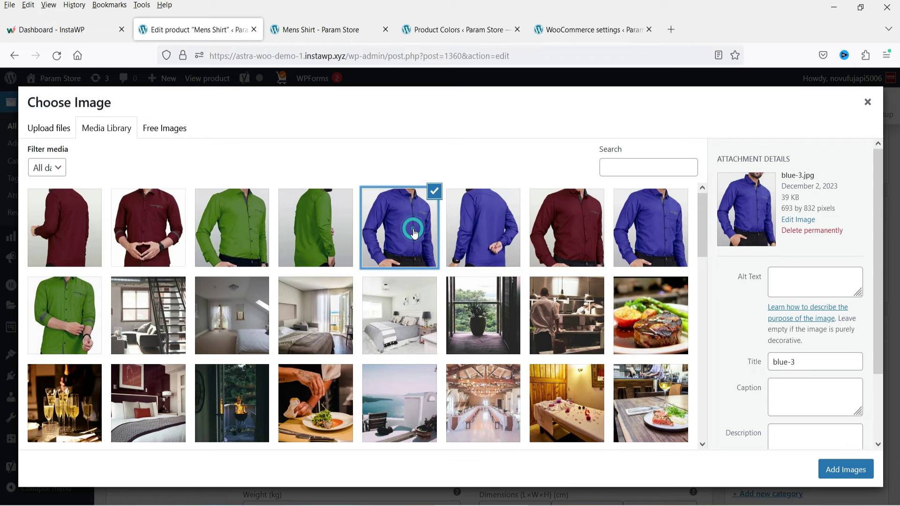
left_click(476, 230)
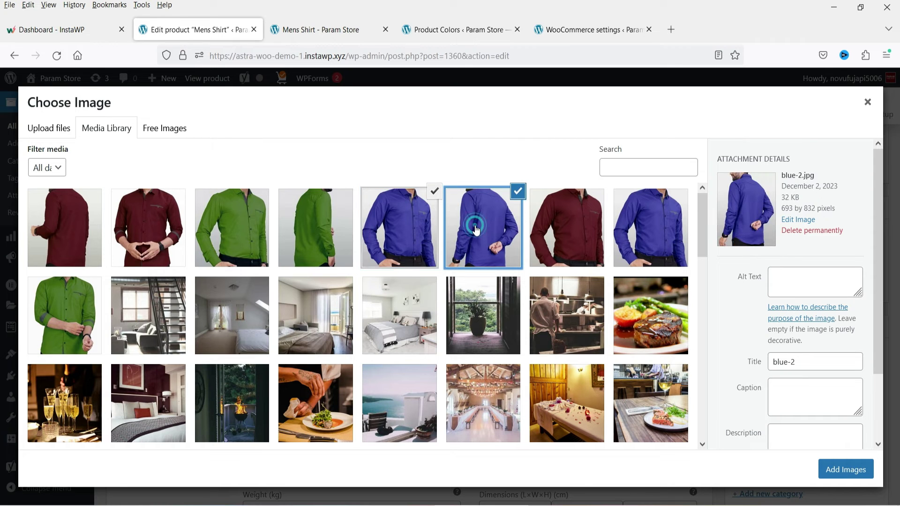
left_click(844, 470)
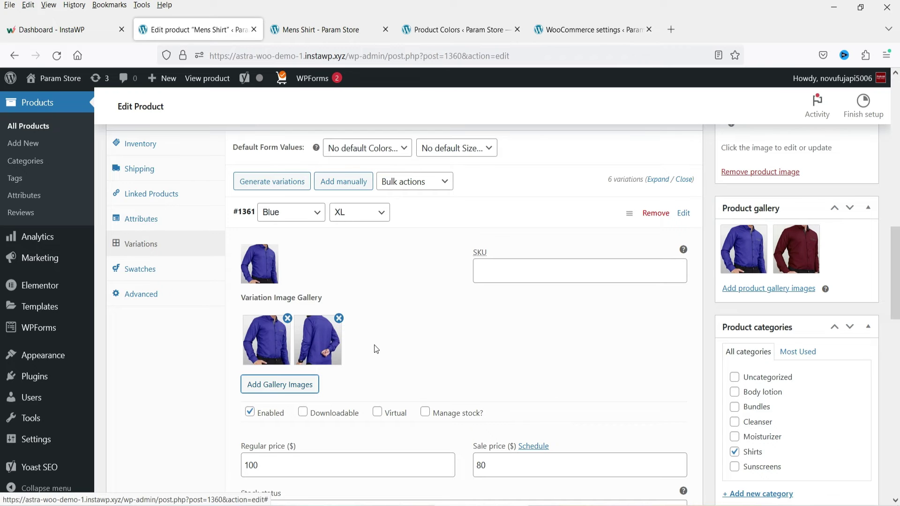
left_click(438, 222)
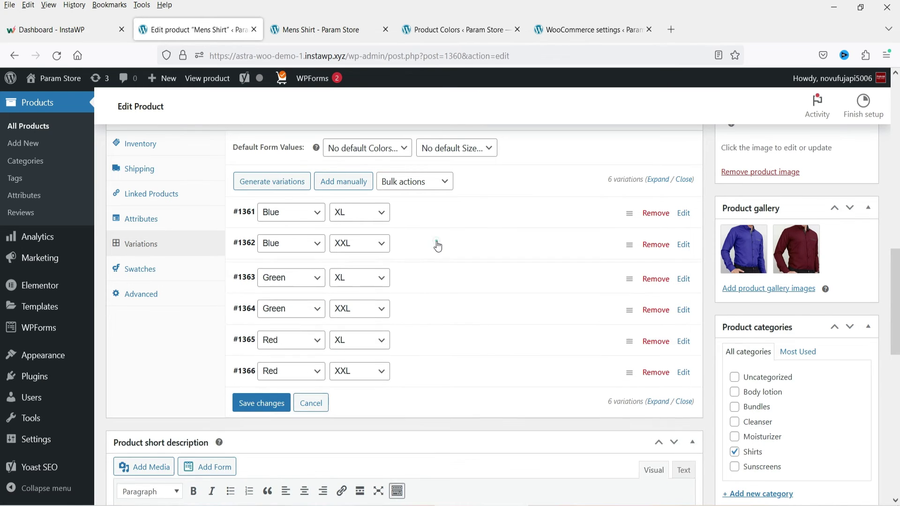
Step: Add blue-3.jpg and blue-2.jpg from the media library to the Blue XXL variation's image gallery
left_click(436, 243)
left_click(273, 365)
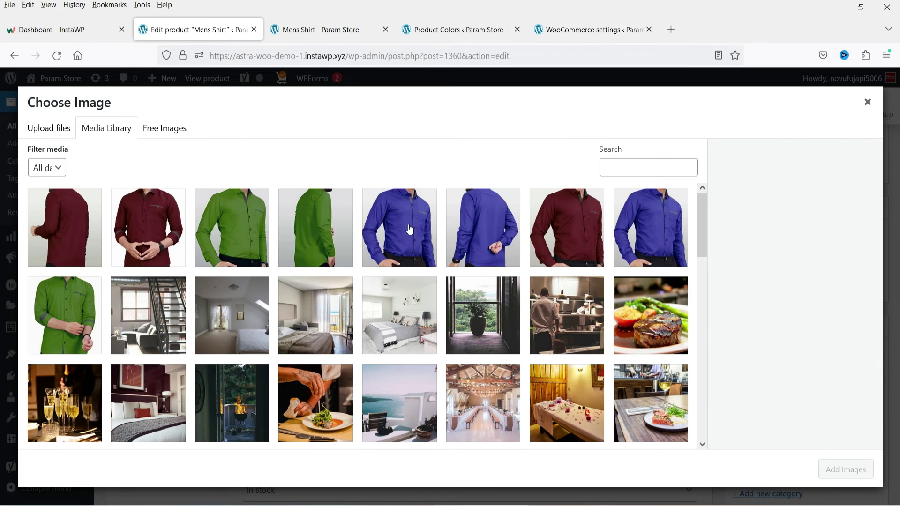
left_click(400, 228)
left_click(483, 220)
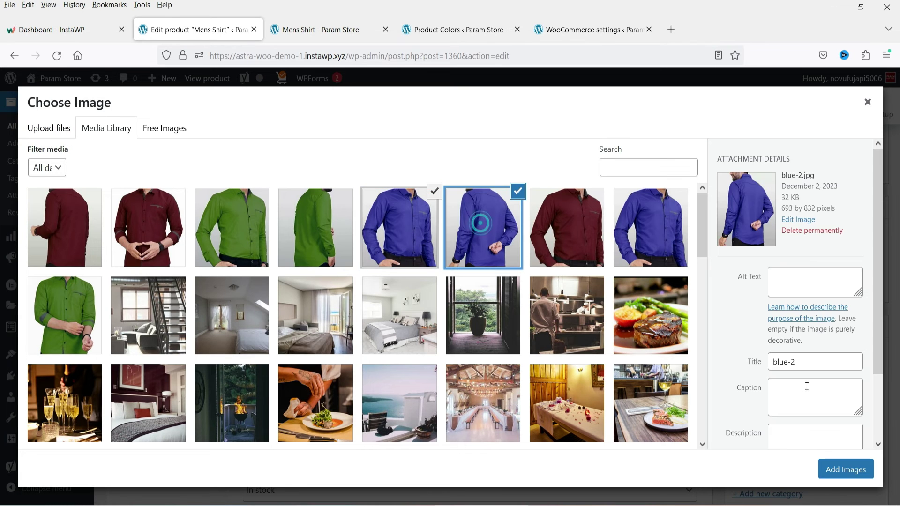
left_click(846, 470)
left_click(414, 245)
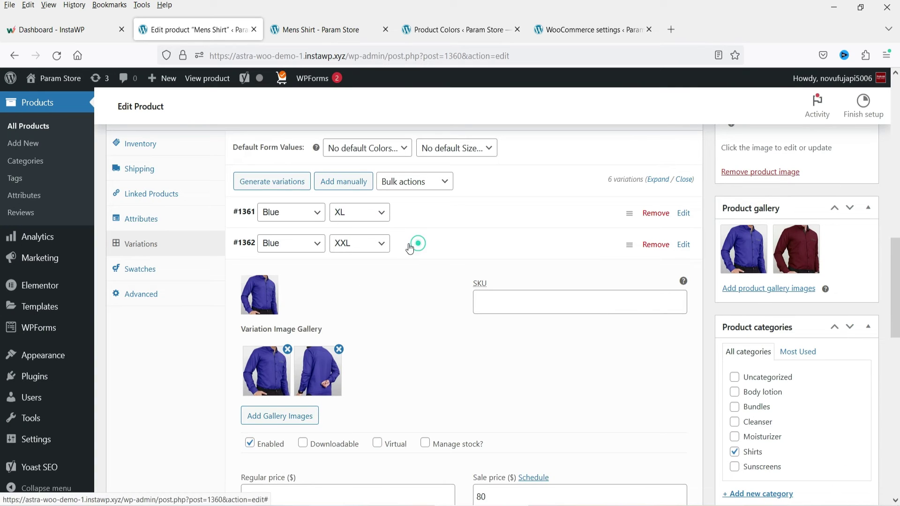
Step: Add the front-view and back-view green shirt images with grey backgrounds to the Green XL variation's image gallery
left_click(403, 286)
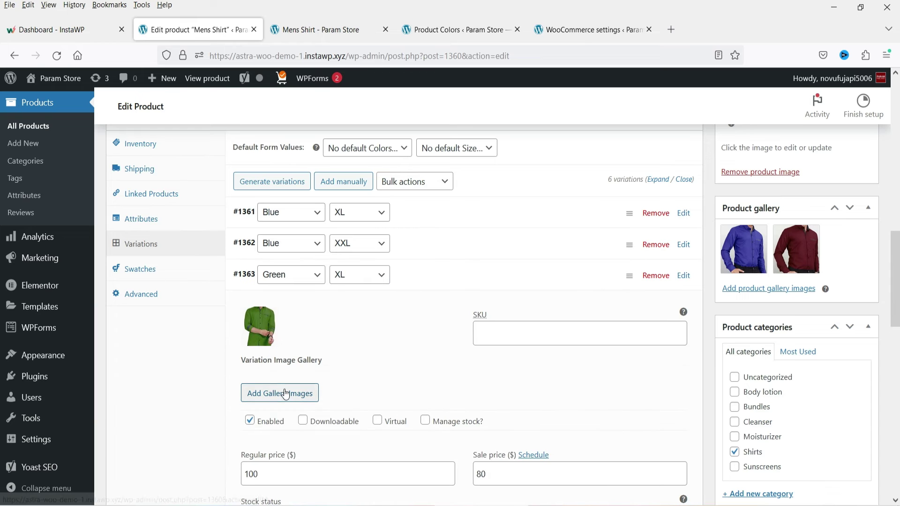
left_click(282, 391)
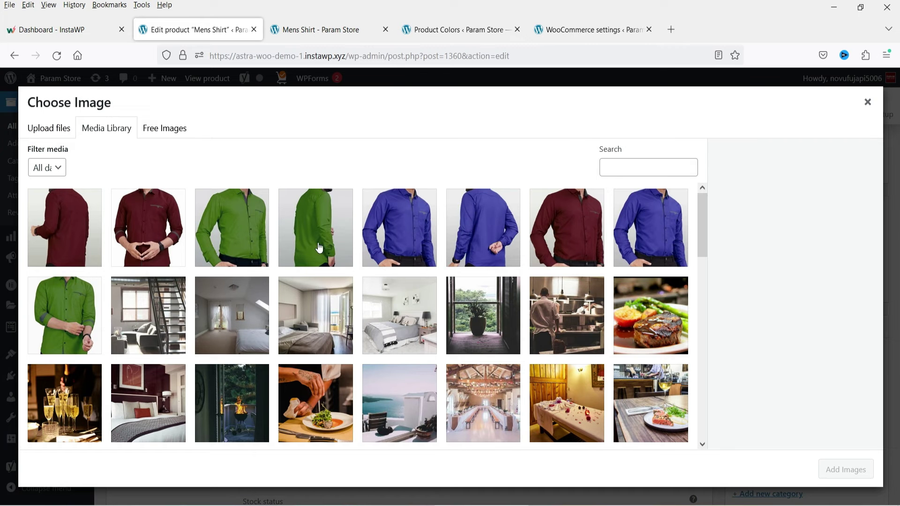
left_click(244, 230)
left_click(314, 229)
left_click(846, 470)
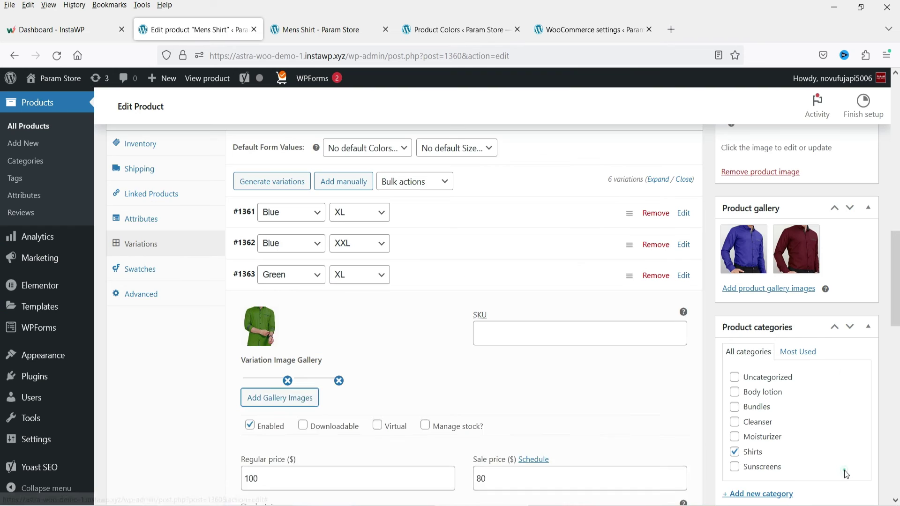
Step: Add the same front-view and back-view green shirt images to the Green XXL variation's image gallery
scroll(425, 308, "down", 8)
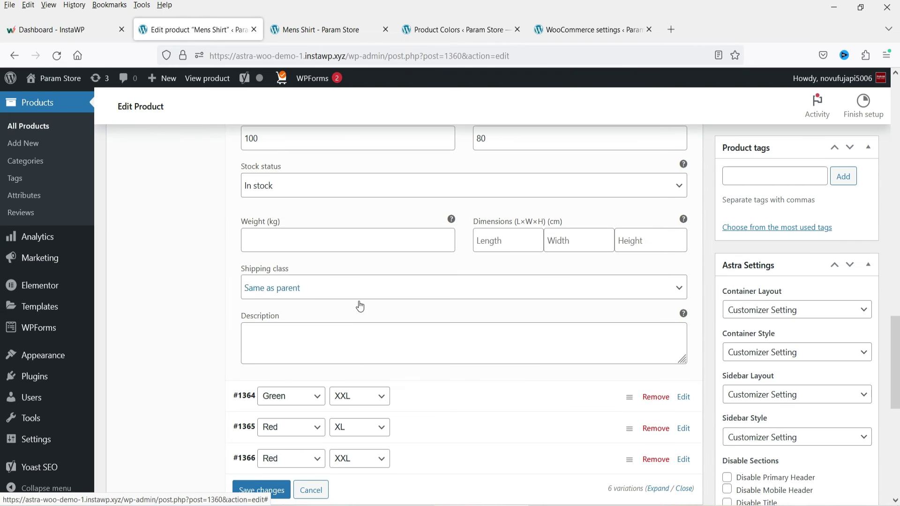
left_click(451, 408)
scroll(422, 328, "down", 5)
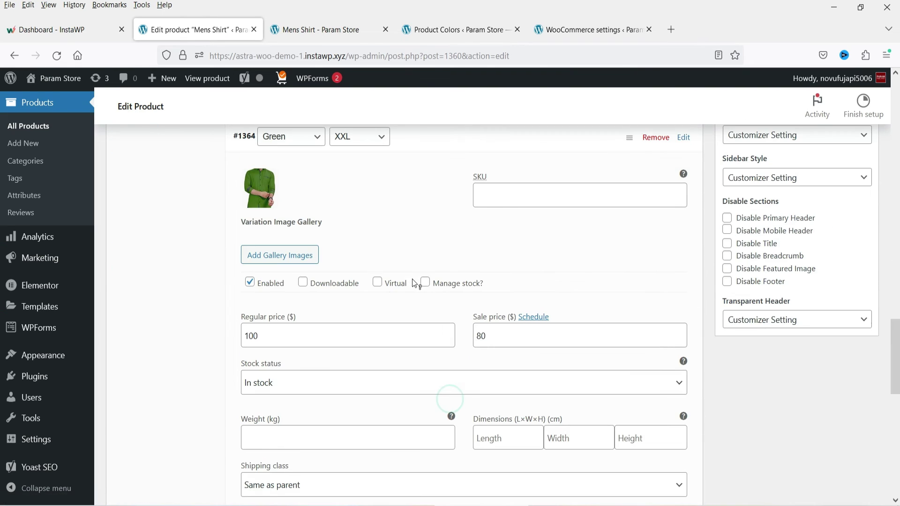
left_click(287, 258)
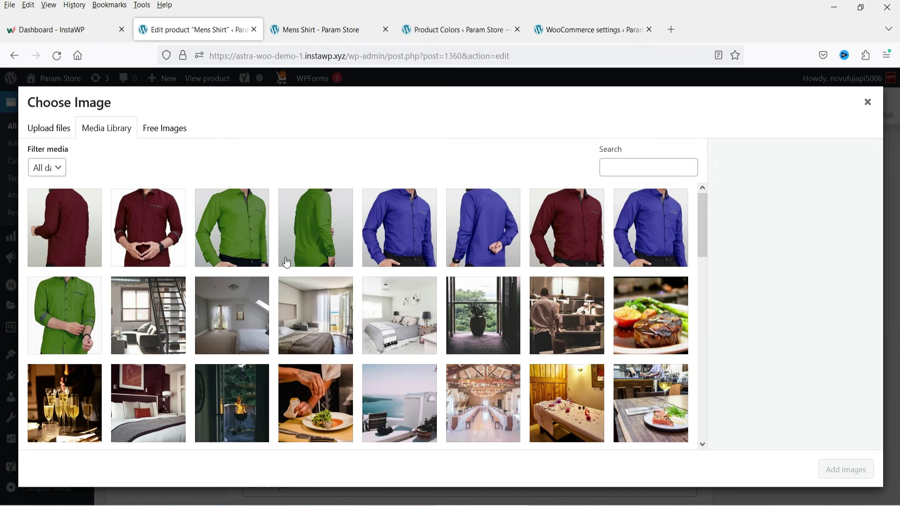
left_click(248, 235)
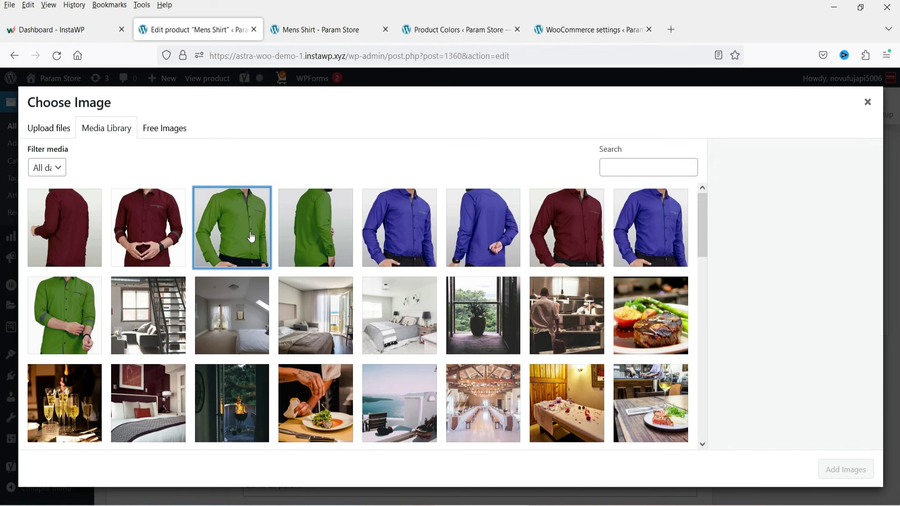
left_click(300, 238)
left_click(846, 470)
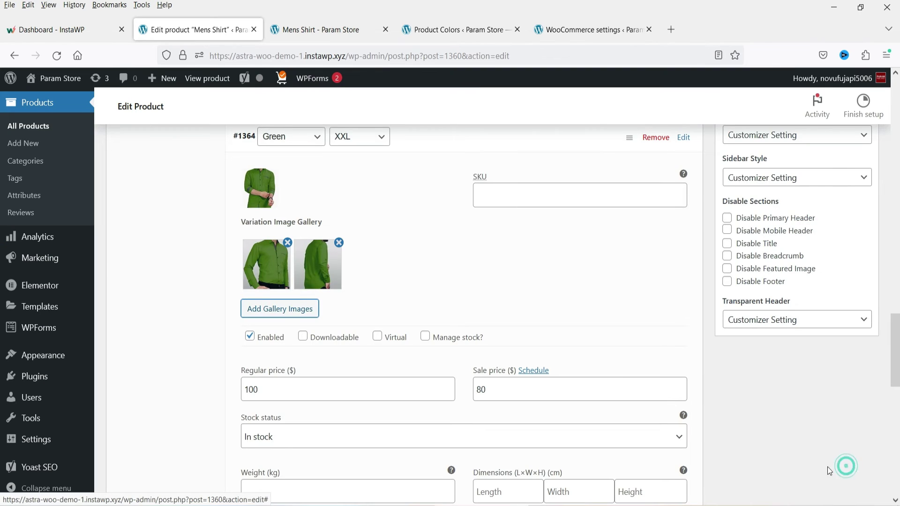
Step: Add the back-view red shirt image and red-2.jpg to the Red XL variation's image gallery
scroll(404, 291, "down", 5)
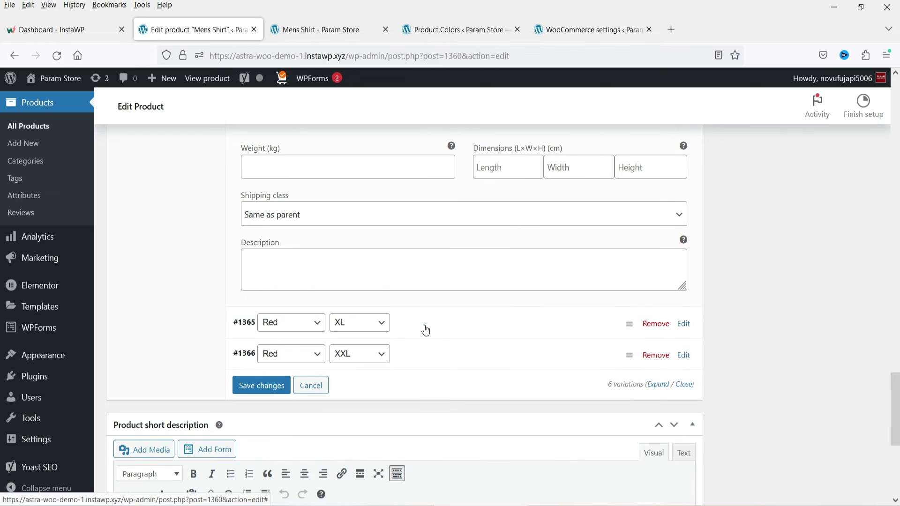
left_click(424, 325)
scroll(360, 282, "down", 4)
left_click(282, 247)
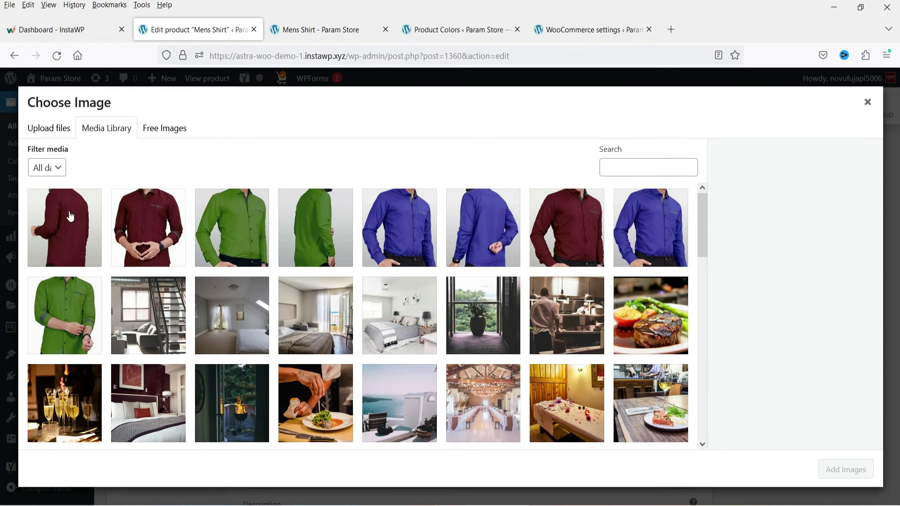
left_click(69, 216)
left_click(136, 223)
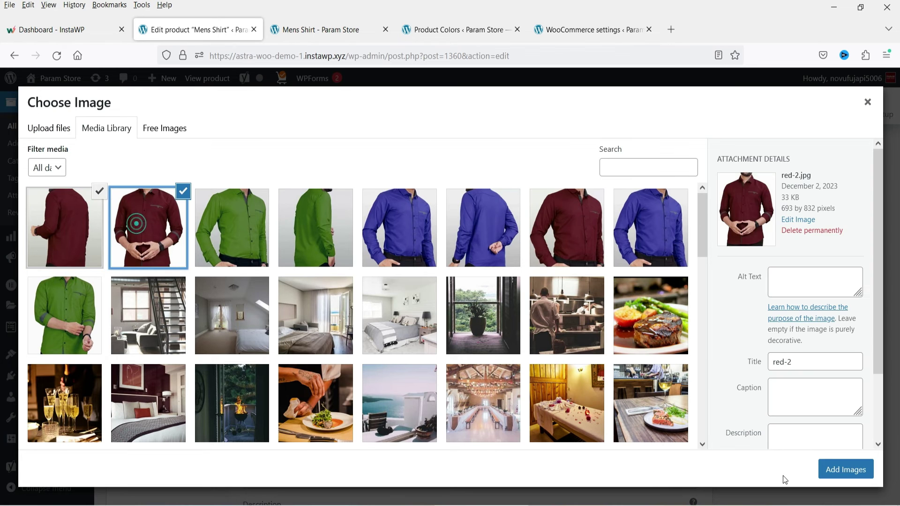
left_click(839, 470)
Step: Add the back-view red shirt image and red-2.jpg to the Red XXL variation's image gallery and update the product
scroll(279, 266, "down", 5)
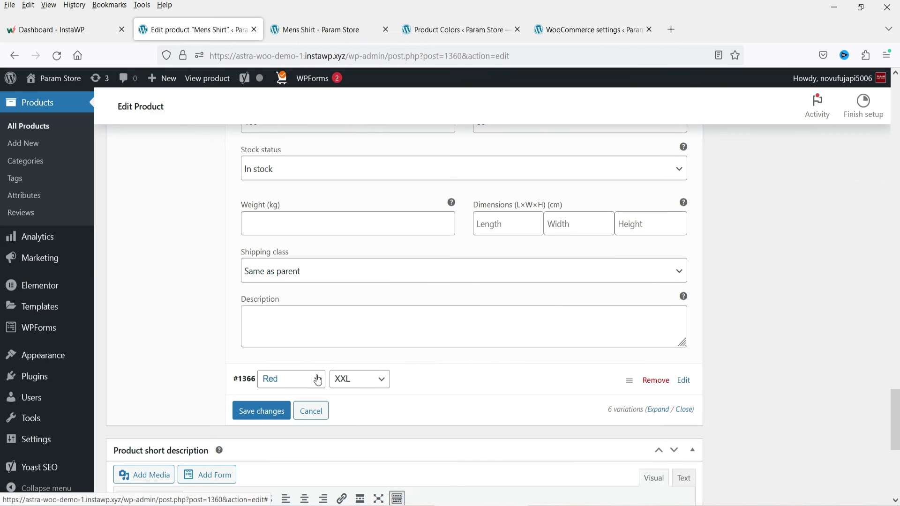
left_click(436, 386)
scroll(282, 300, "down", 4)
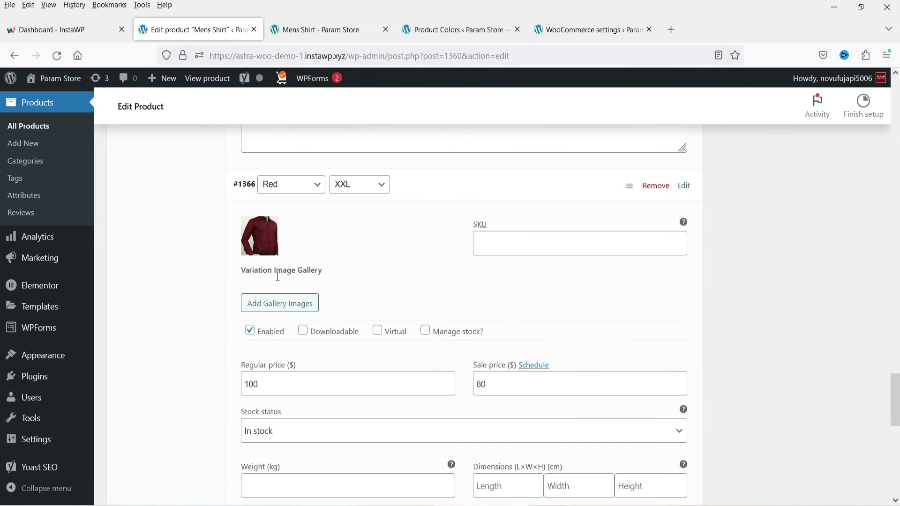
left_click(277, 303)
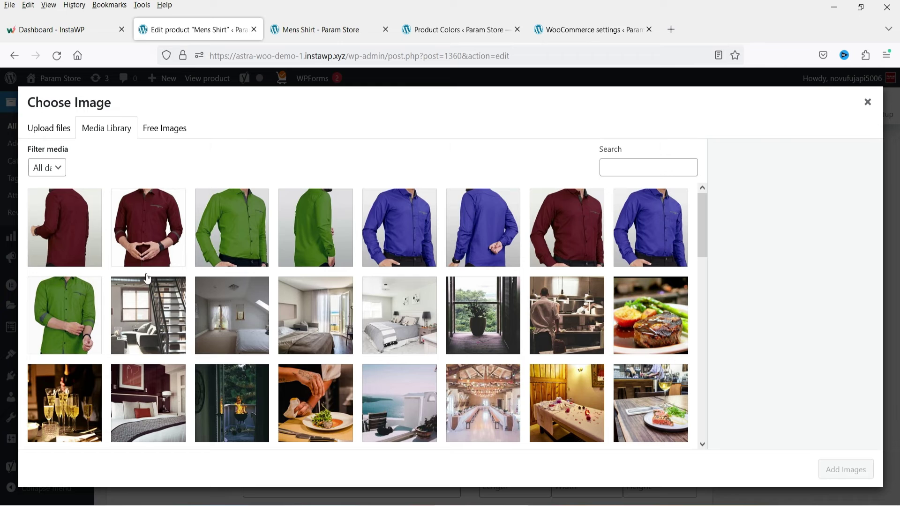
left_click(78, 236)
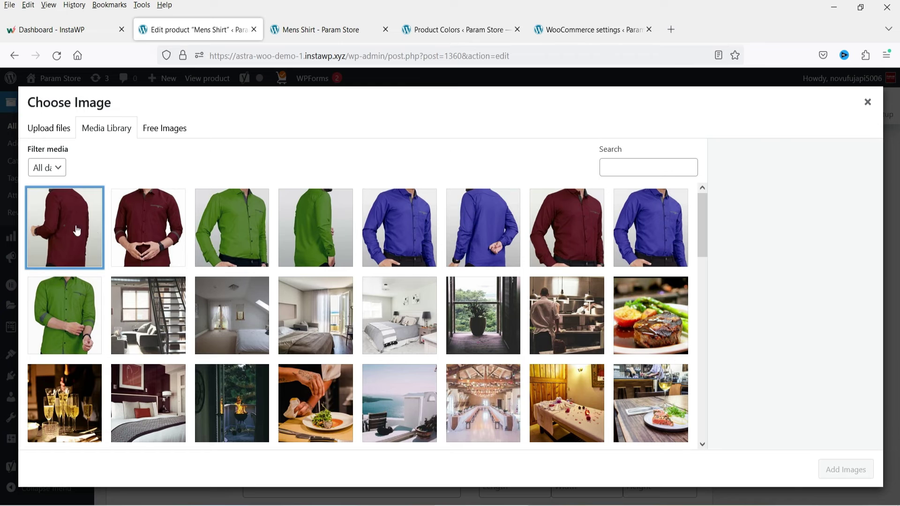
left_click(132, 244)
left_click(828, 470)
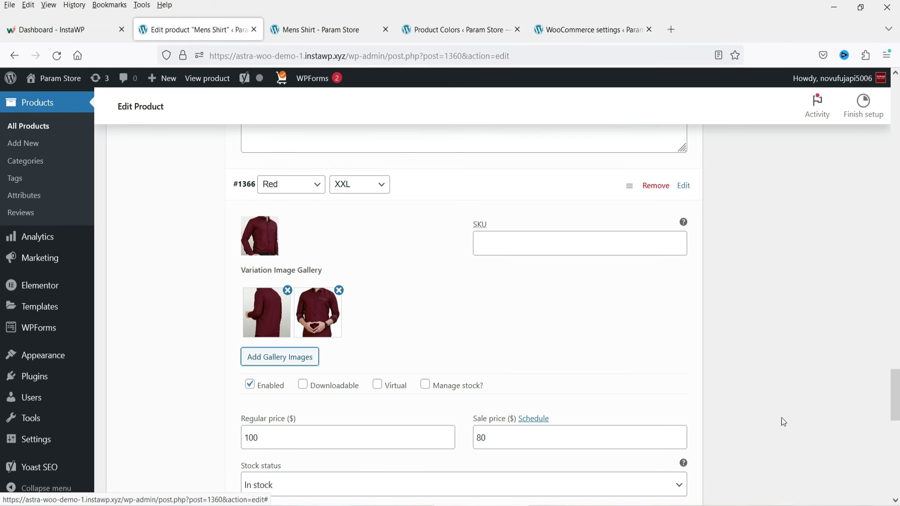
scroll(853, 339, "up", 20)
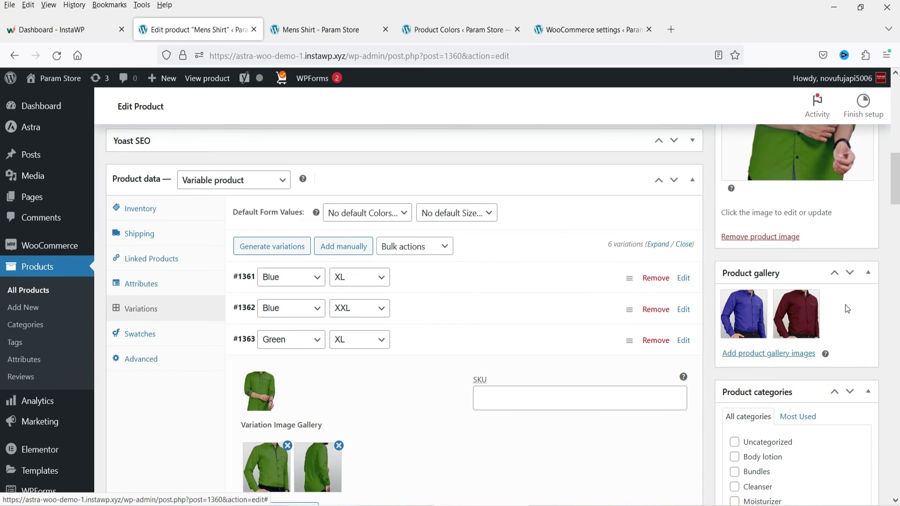
left_click(853, 224)
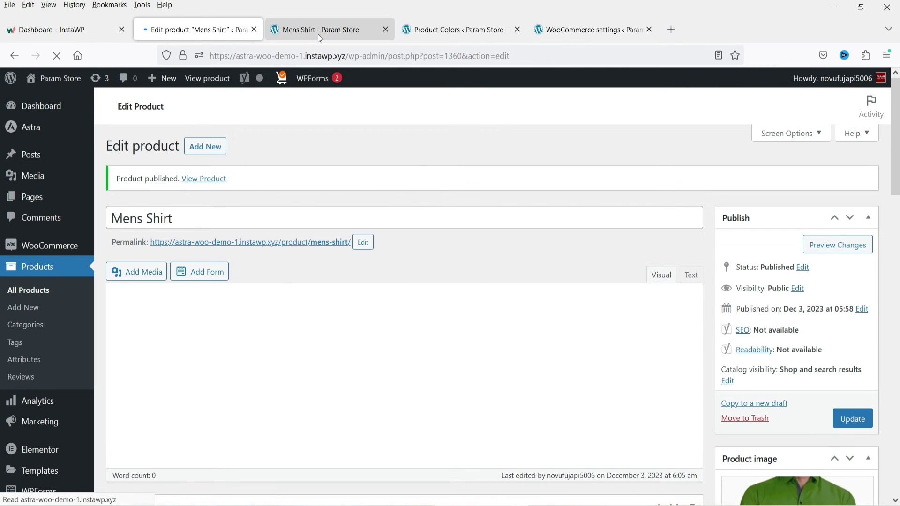
Step: View the red, blue and green gallery thumbnails on the Mens Shirt store page with no swatch selected
left_click(318, 33)
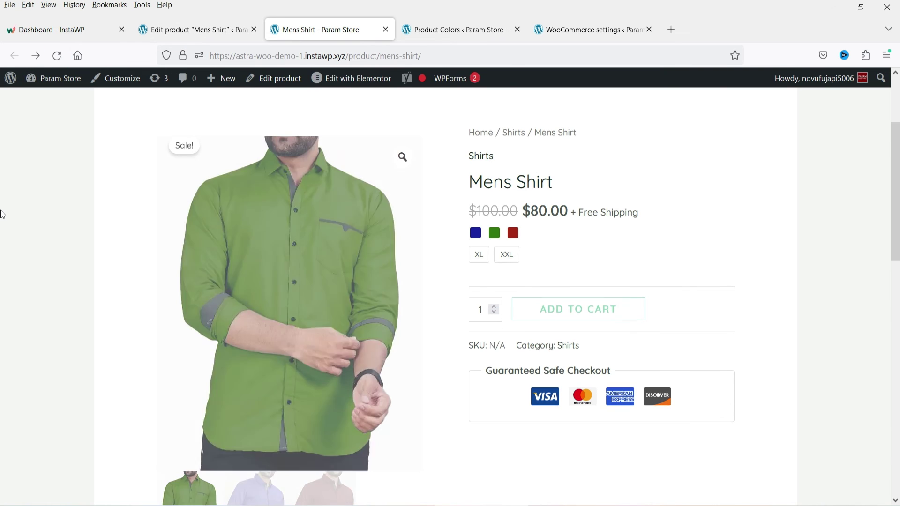
scroll(2, 300, "down", 2)
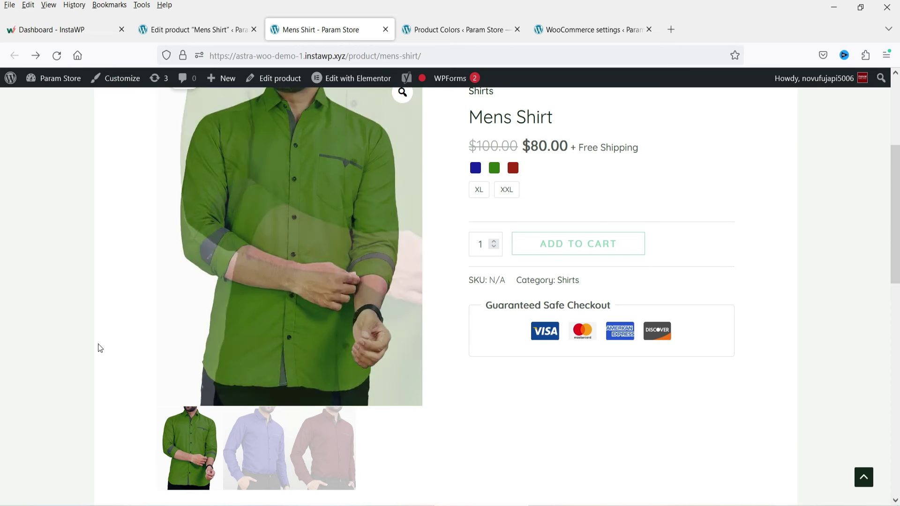
left_click(317, 461)
left_click(256, 448)
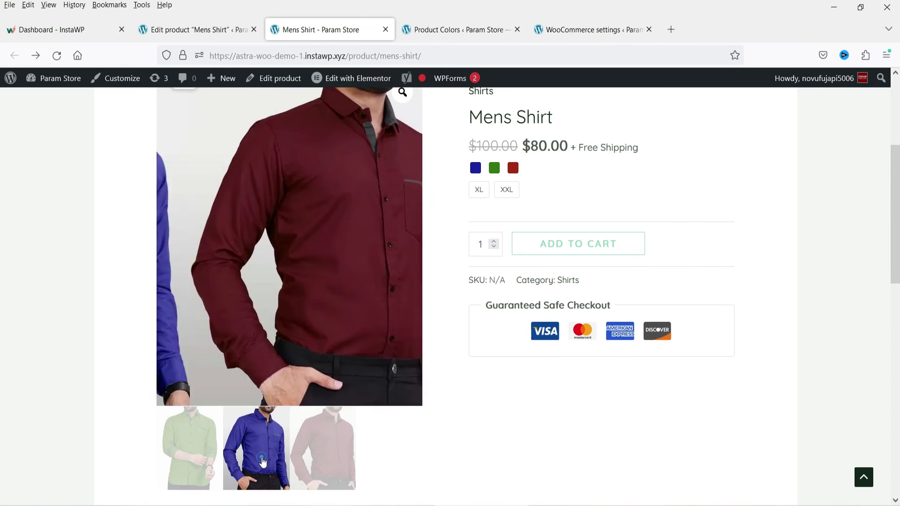
left_click(189, 448)
scroll(409, 266, "up", 2)
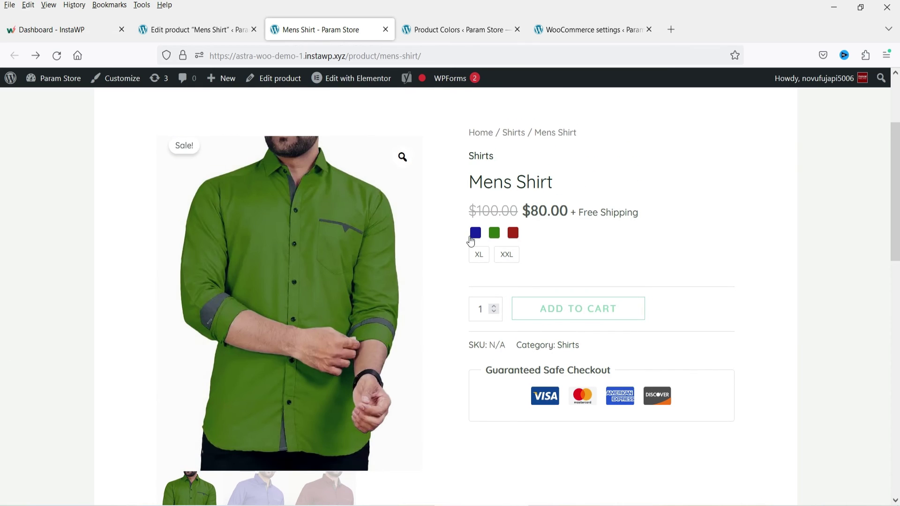
Step: Select the Blue and XL swatches on the Mens Shirt store page and view the blue variation's front and back gallery images
left_click(476, 233)
left_click(483, 258)
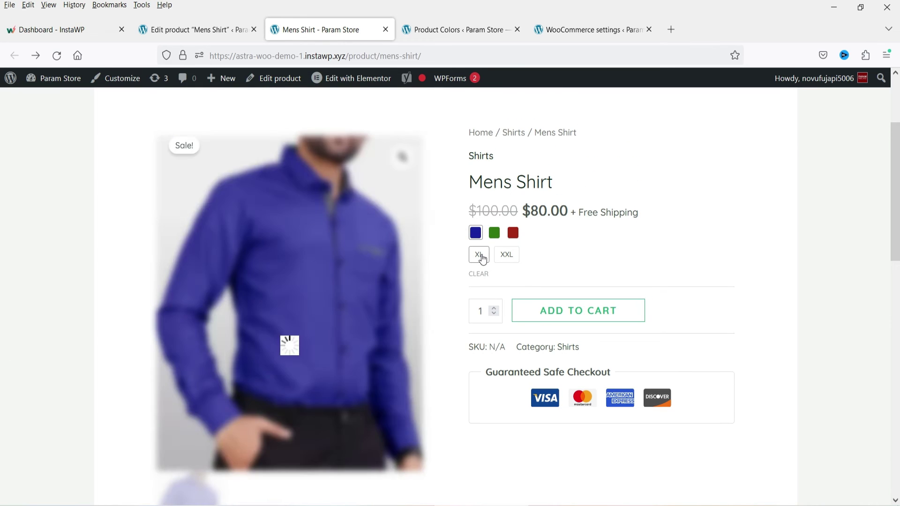
scroll(140, 375, "down", 2)
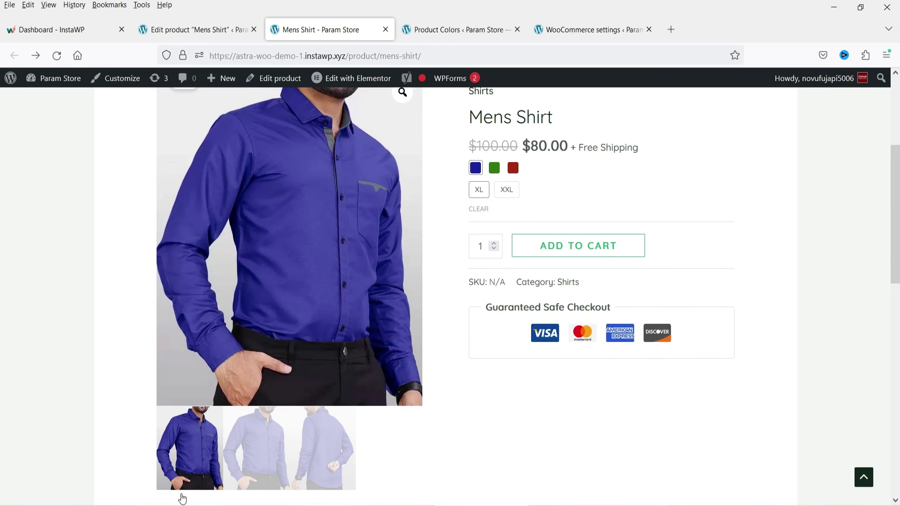
left_click(313, 464)
left_click(203, 457)
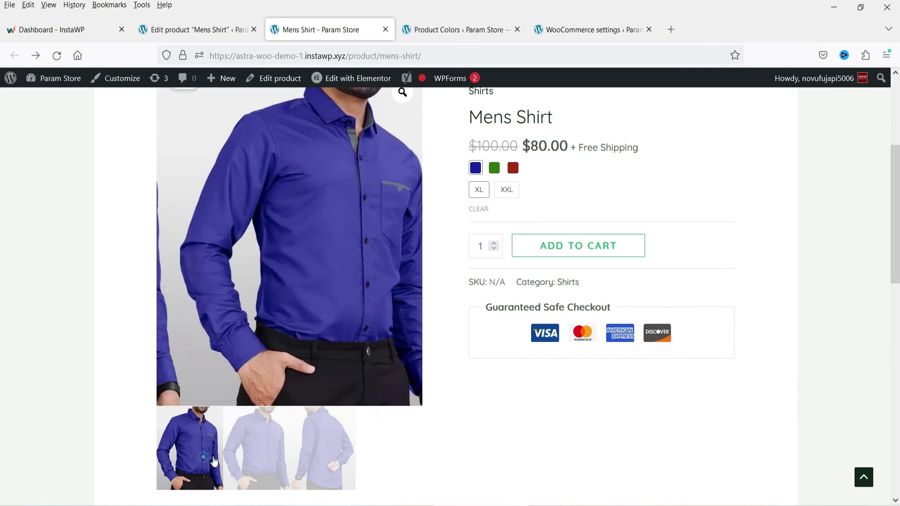
left_click(331, 460)
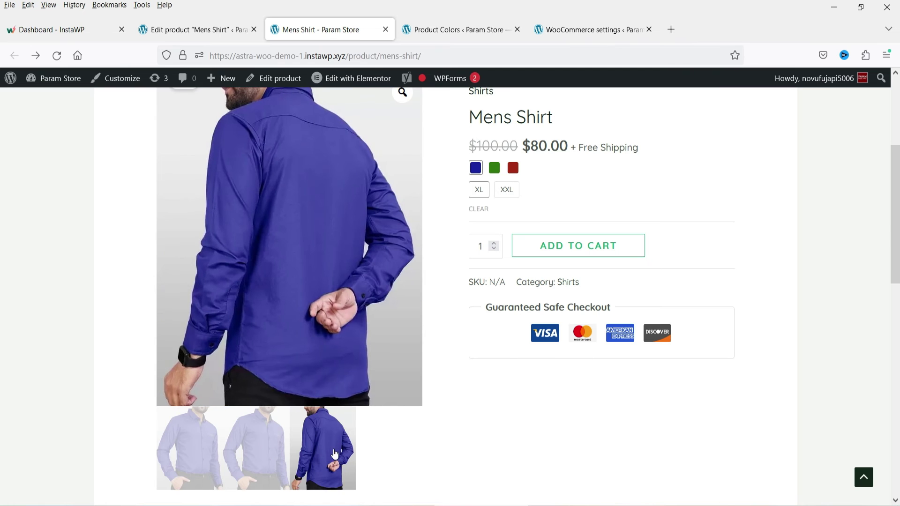
Step: Switch the shirt color to Green and view each image in the green variation's gallery
left_click(495, 170)
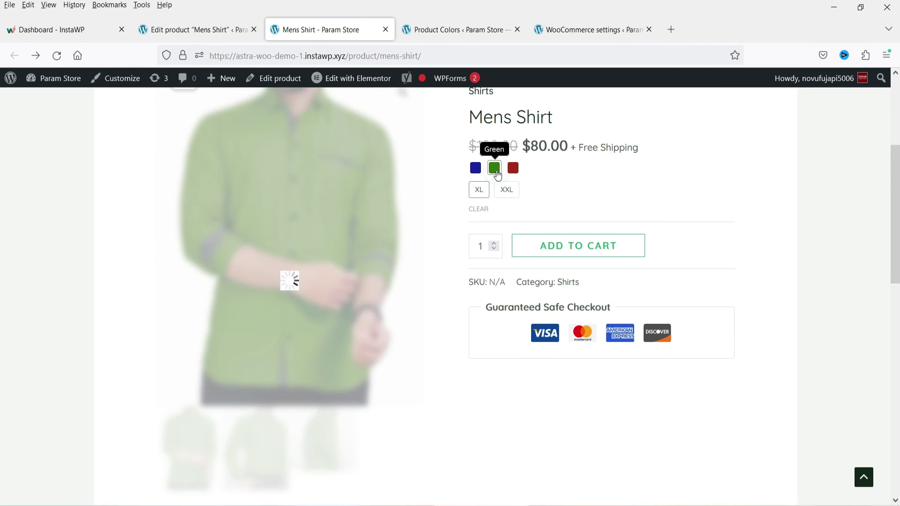
left_click(260, 428)
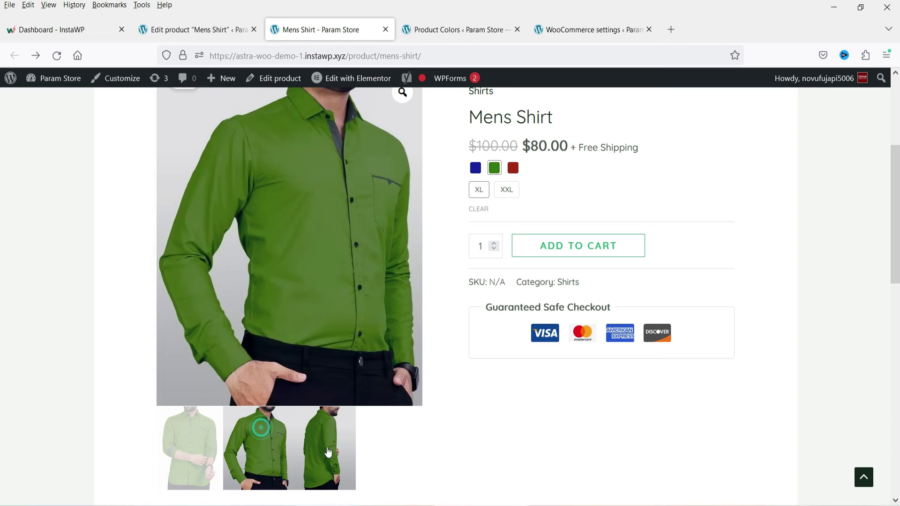
left_click(328, 452)
left_click(205, 450)
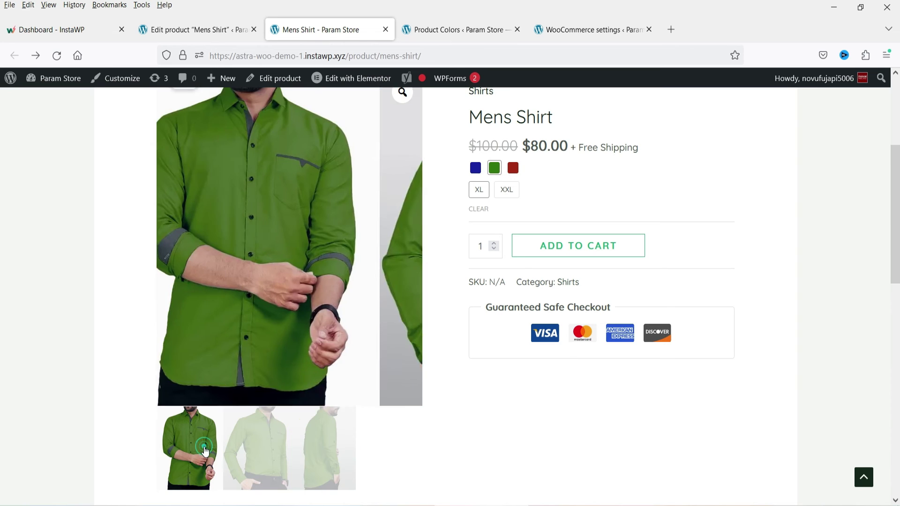
left_click(256, 448)
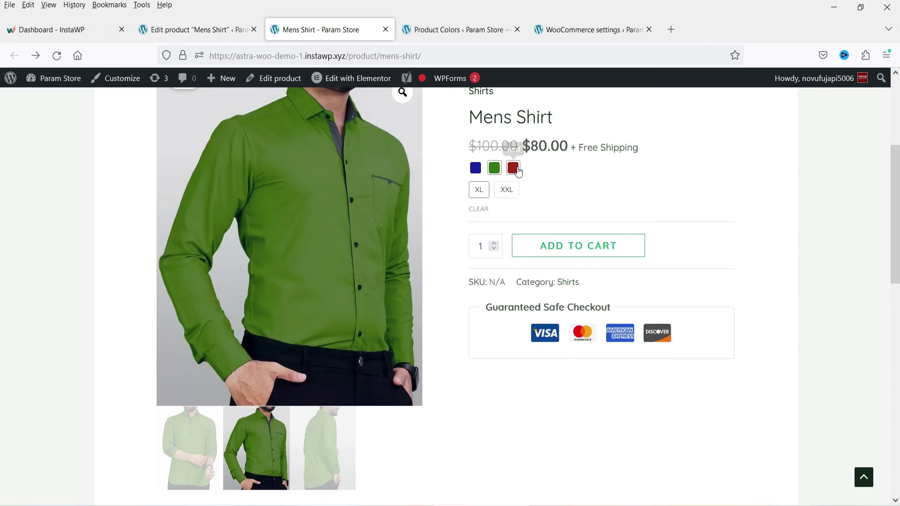
Step: Switch the shirt color to Red and view each image in the red variation's gallery
left_click(513, 168)
left_click(266, 451)
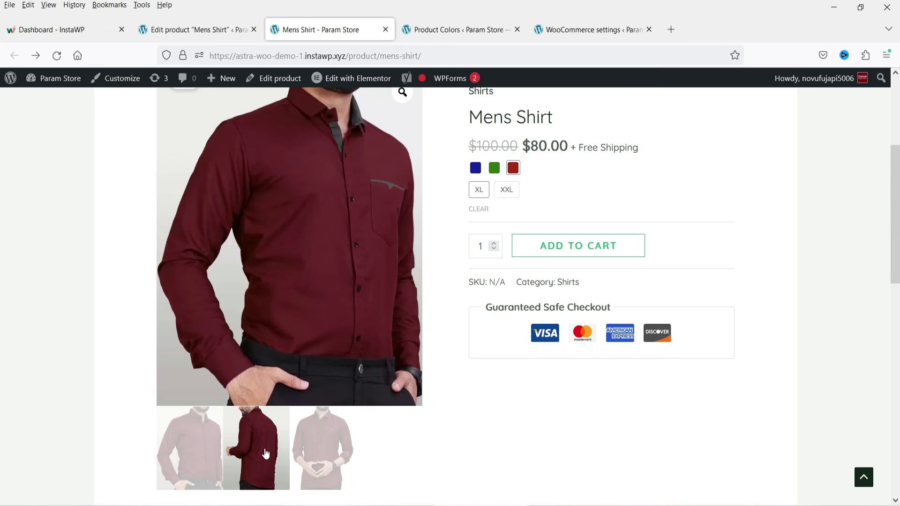
left_click(323, 447)
left_click(190, 448)
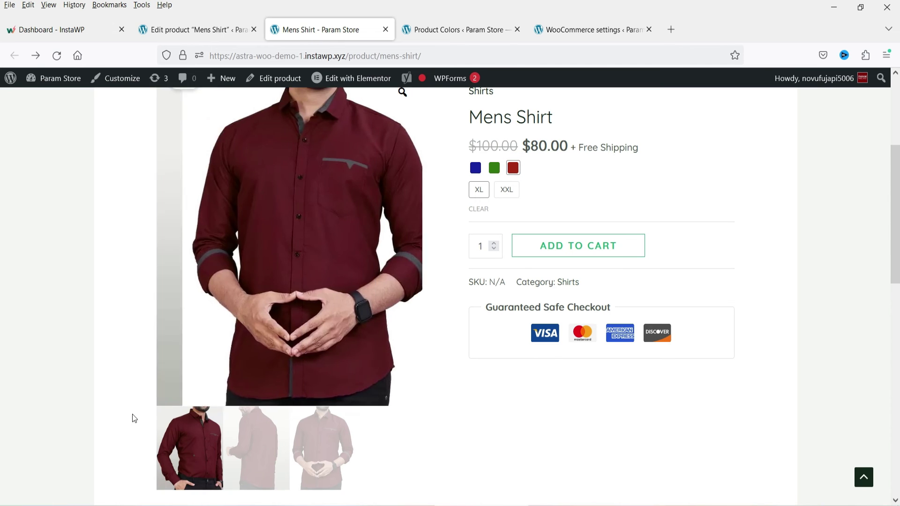
scroll(3, 366, "up", 2)
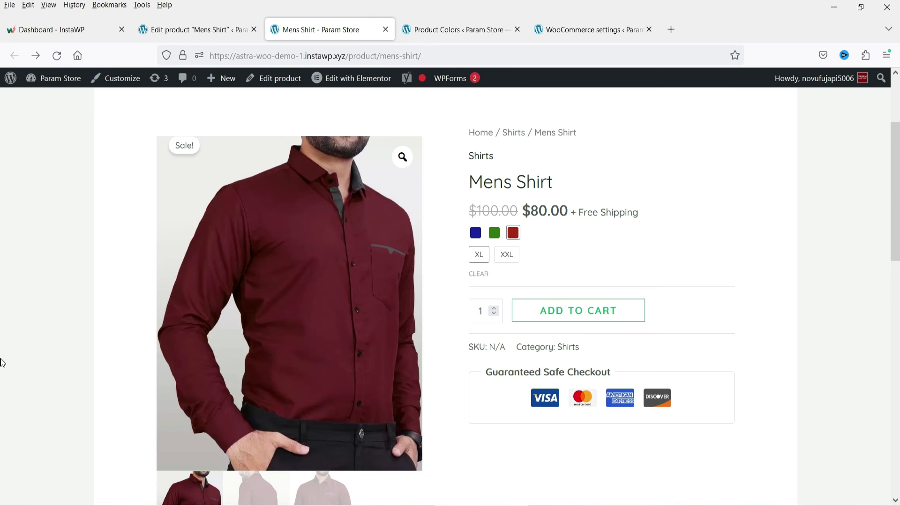
Step: Review the General settings of the Variation Images Gallery plugin, from thumbnails per row to Reset Variation Gallery
left_click(556, 36)
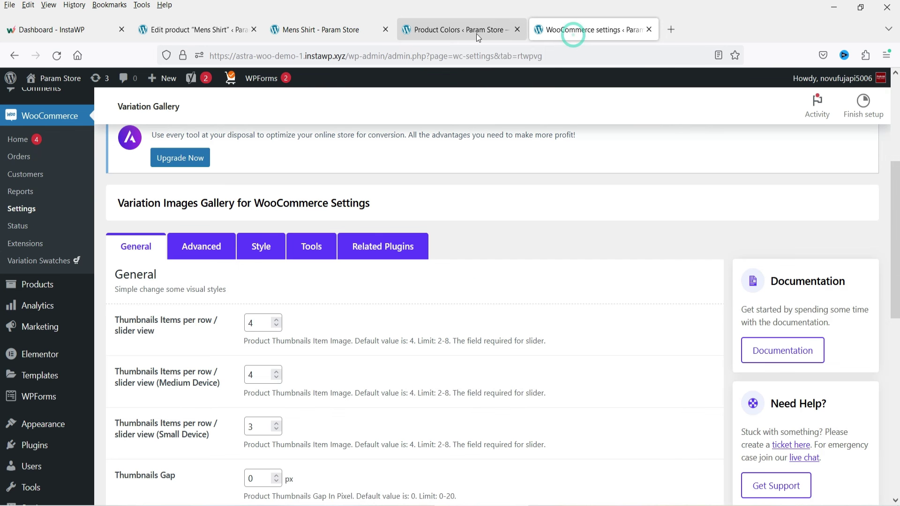
scroll(486, 363, "down", 2)
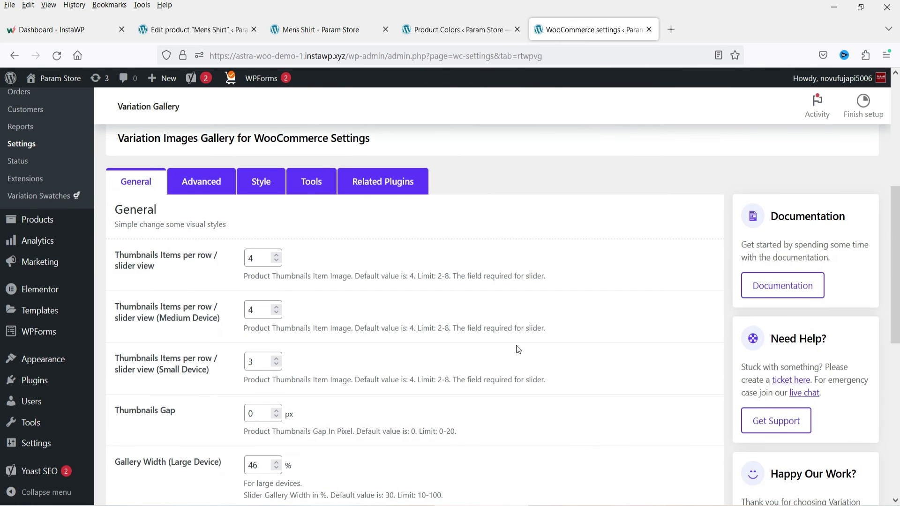
scroll(322, 214, "down", 3)
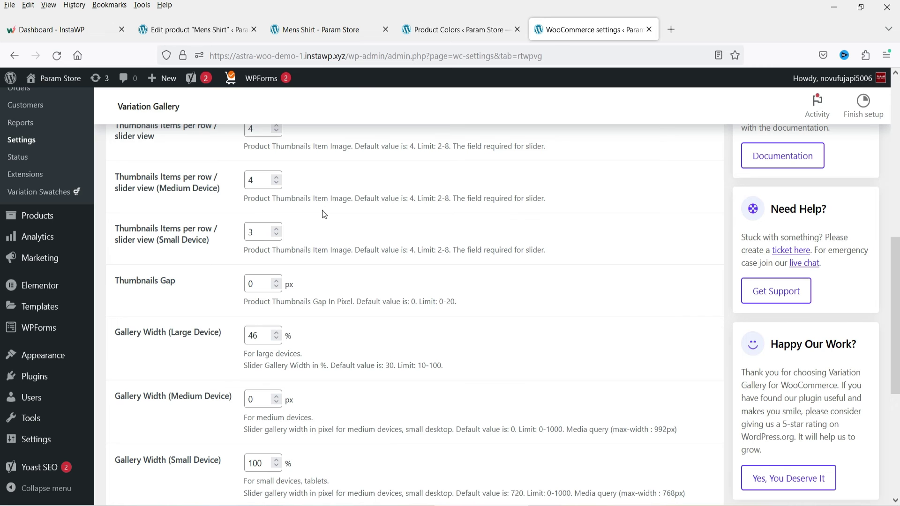
scroll(322, 215, "down", 5)
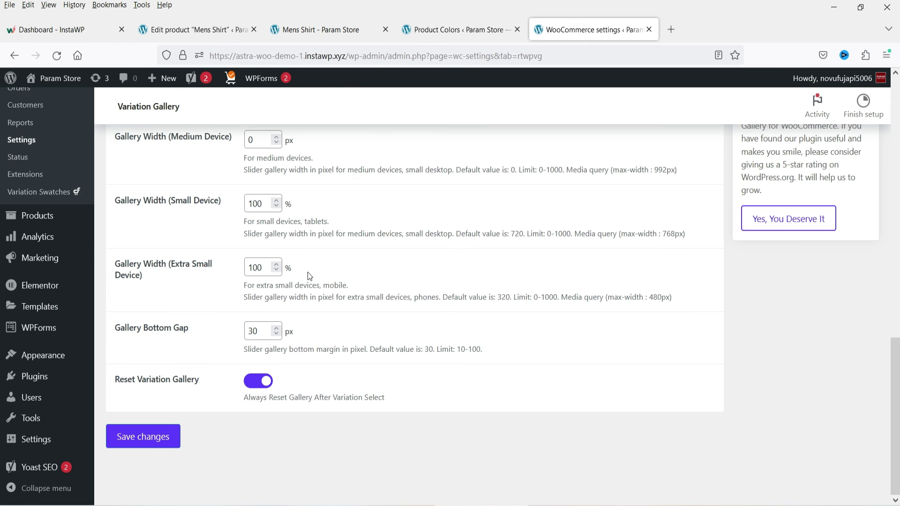
scroll(308, 272, "up", 10)
Step: Open the Advanced settings of the Variation Images Gallery plugin and examine the zoom, LightBox and thumbnail options
left_click(209, 371)
scroll(378, 288, "down", 2)
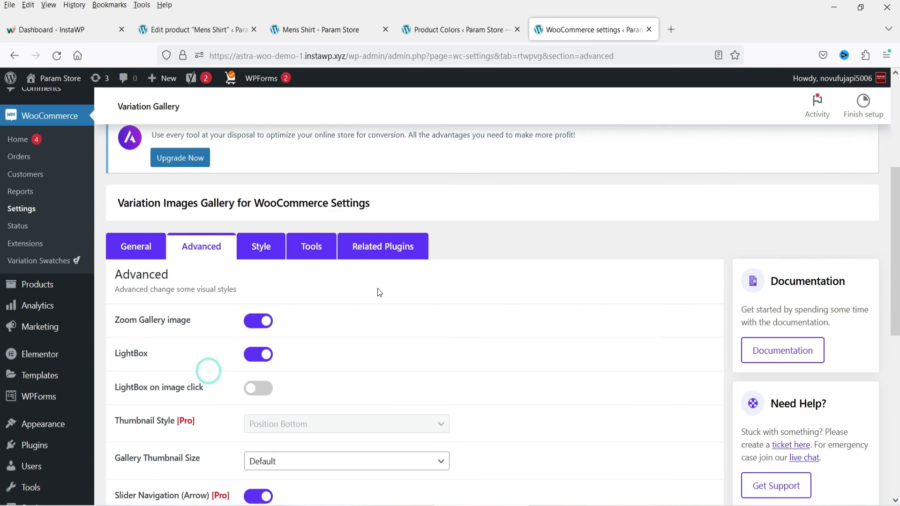
scroll(380, 293, "down", 3)
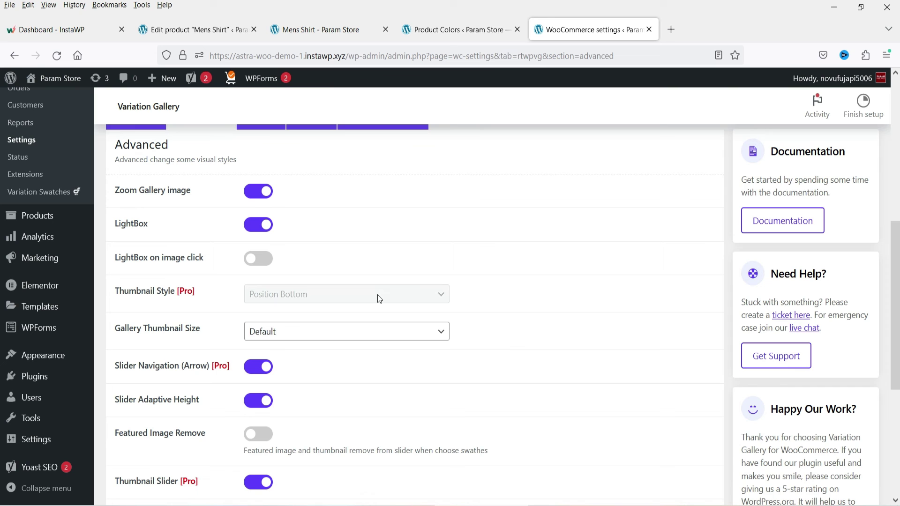
Step: Close the Product Colors page, then view the red shirt image enlarged in the Mens Shirt page's lightbox and exit it
left_click(461, 29)
left_click(296, 34)
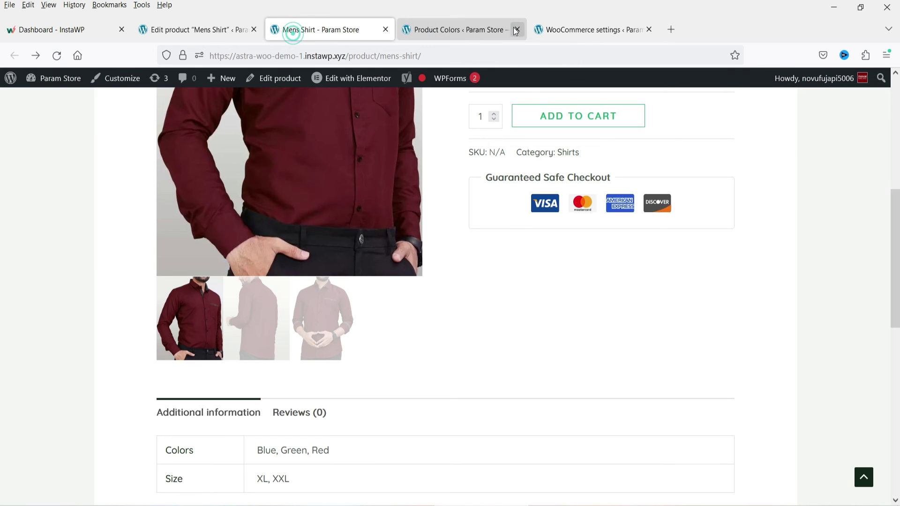
left_click(517, 29)
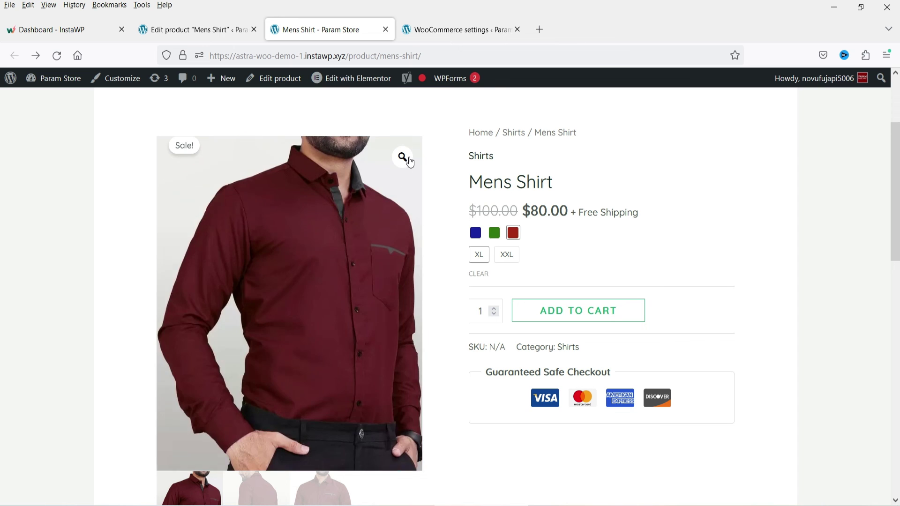
left_click(402, 157)
left_click(421, 202)
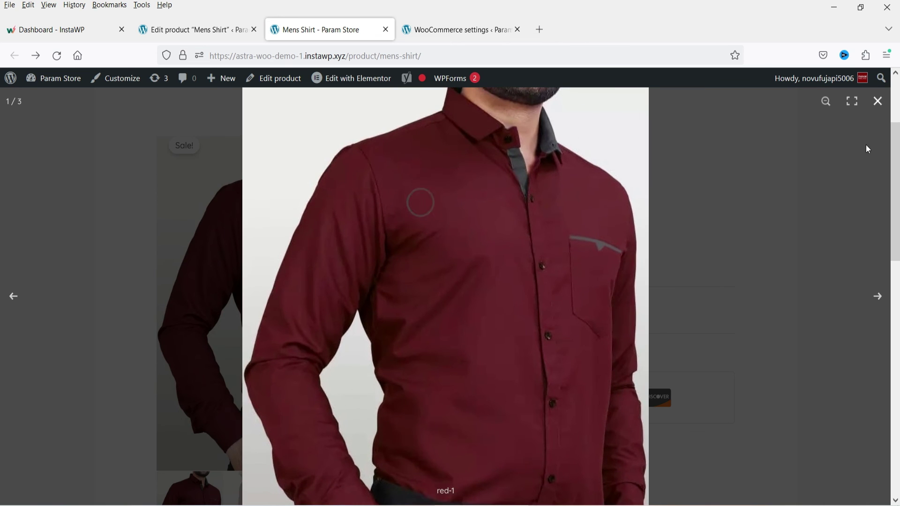
left_click(878, 101)
Step: Check the LightBox setting in the Advanced gallery settings, then reopen the red shirt image in the store page's lightbox
left_click(462, 31)
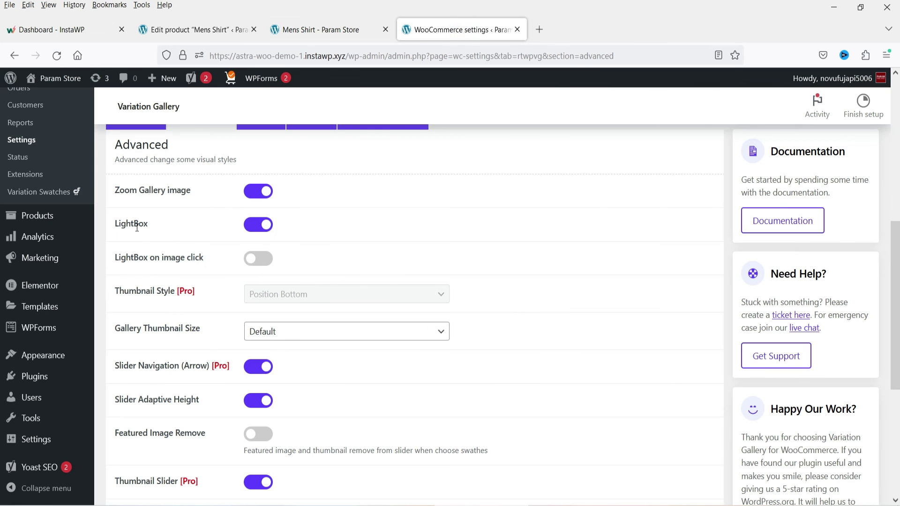
left_click(326, 29)
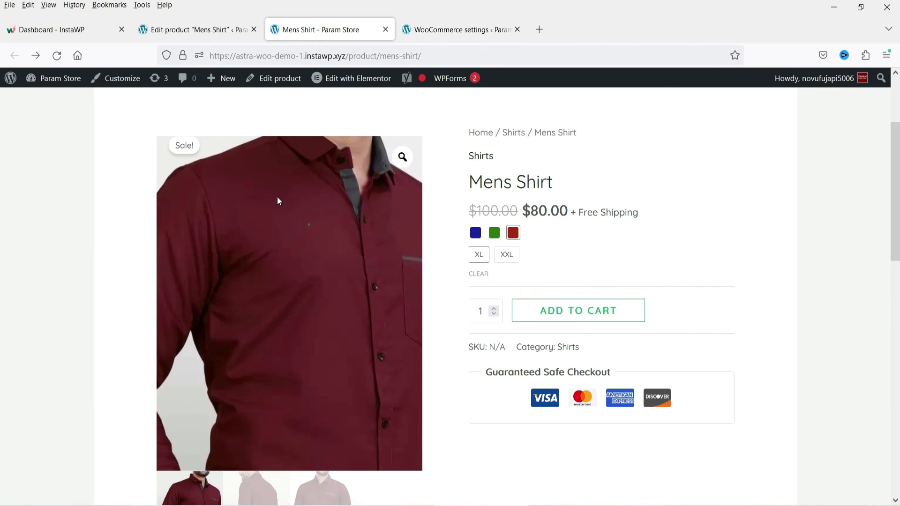
left_click(402, 157)
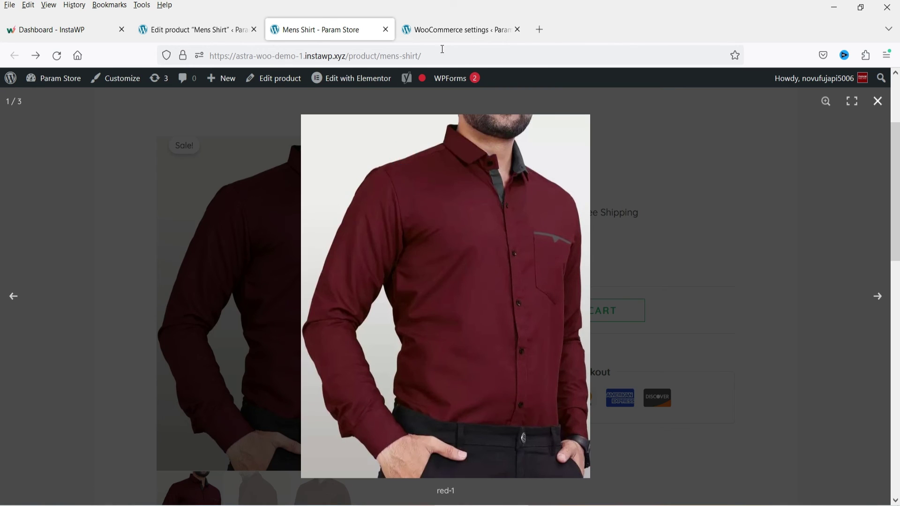
Step: Review the remaining Advanced gallery settings, from Thumbnail Style down to Preload Style and Zoom Button Position
key("ctrl+Tab")
scroll(281, 181, "down", 3)
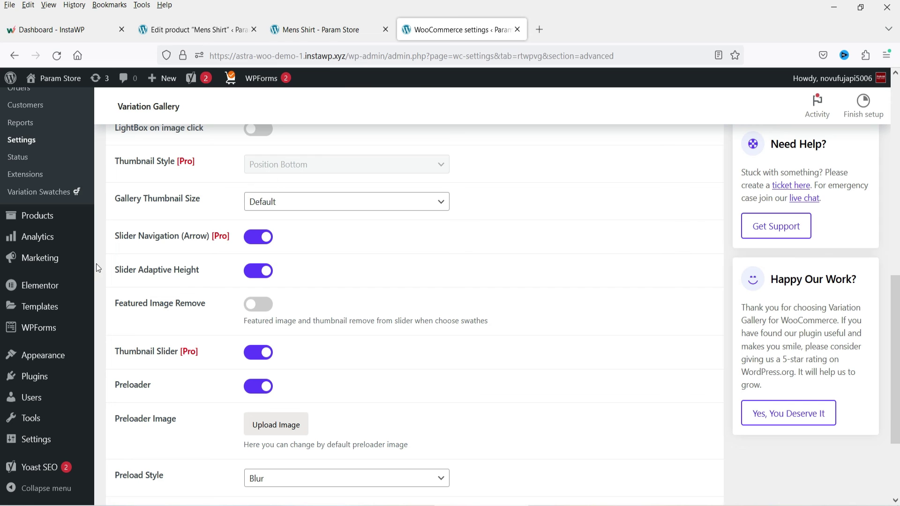
scroll(192, 292, "down", 3)
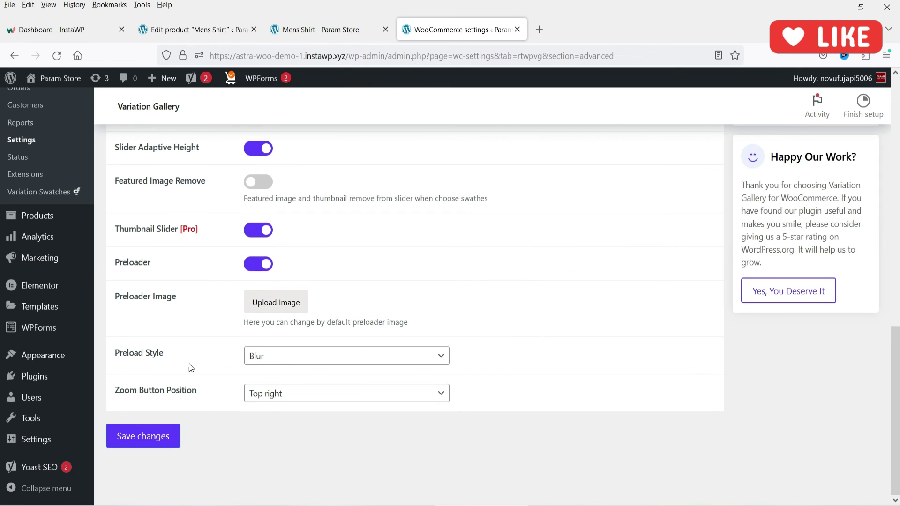
Step: Exit the lightbox on the Mens Shirt page and switch the color to Green and then Blue to observe the preloader
left_click(331, 33)
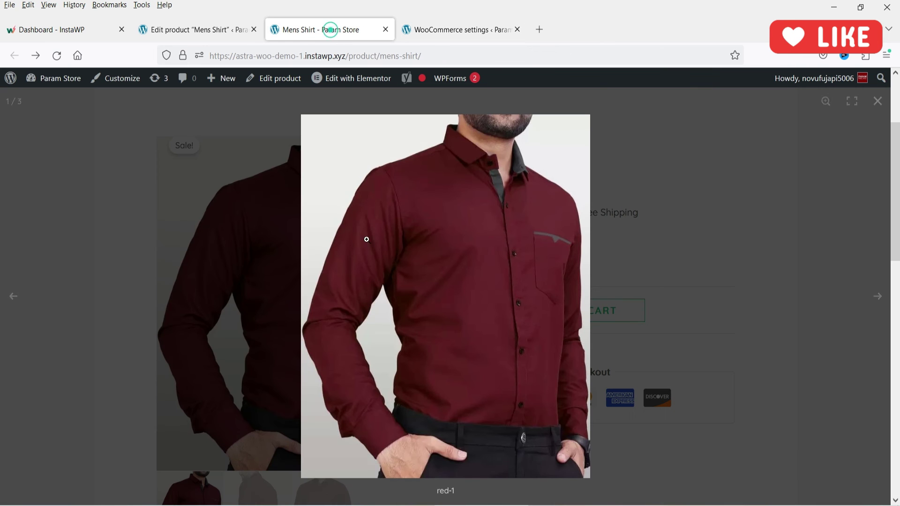
left_click(792, 240)
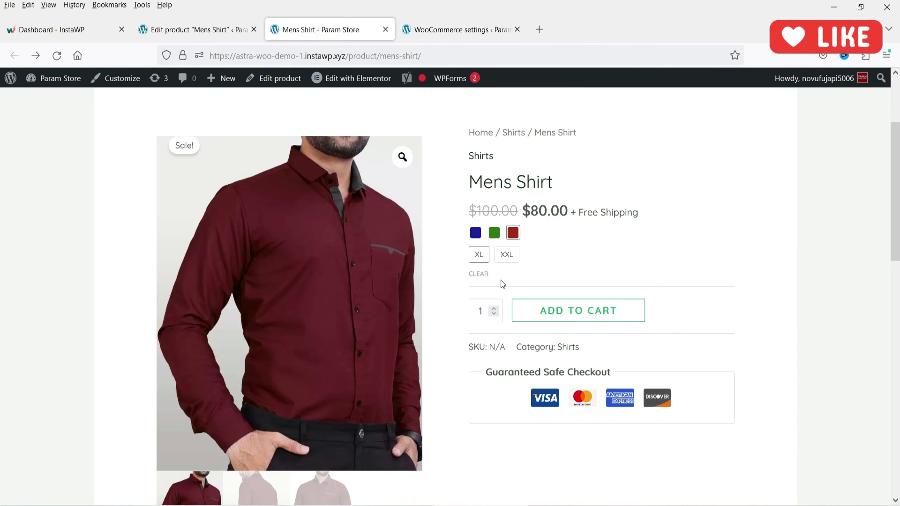
left_click(495, 240)
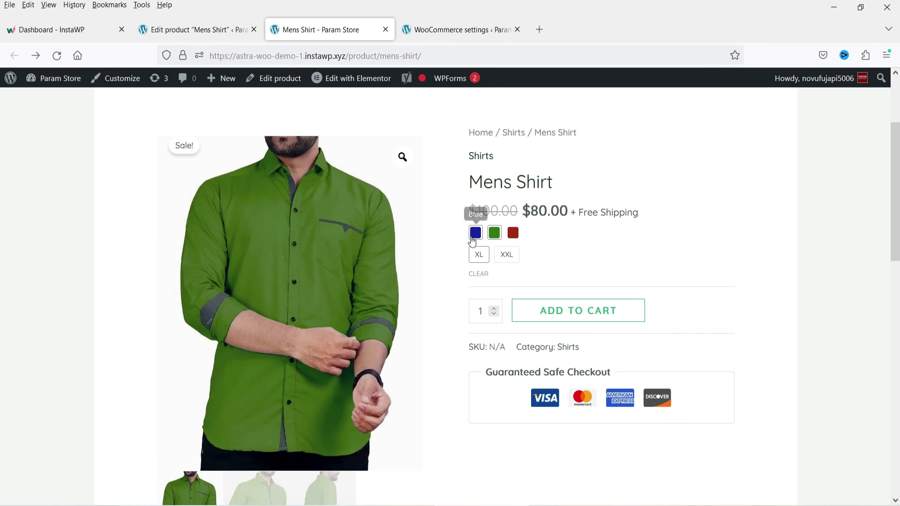
left_click(475, 234)
Step: Inspect the Preload Style choices in the gallery settings without changing them, then check the zoom button on the Mens Shirt page
left_click(453, 30)
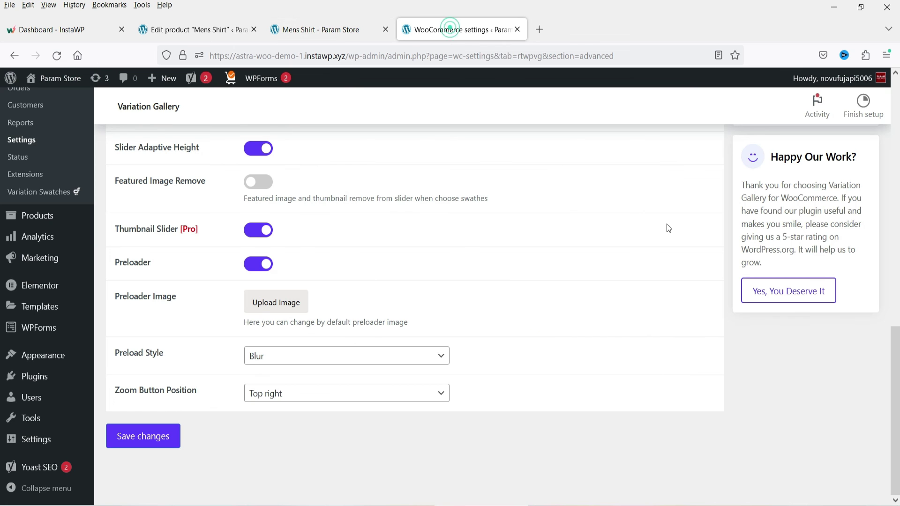
left_click(291, 357)
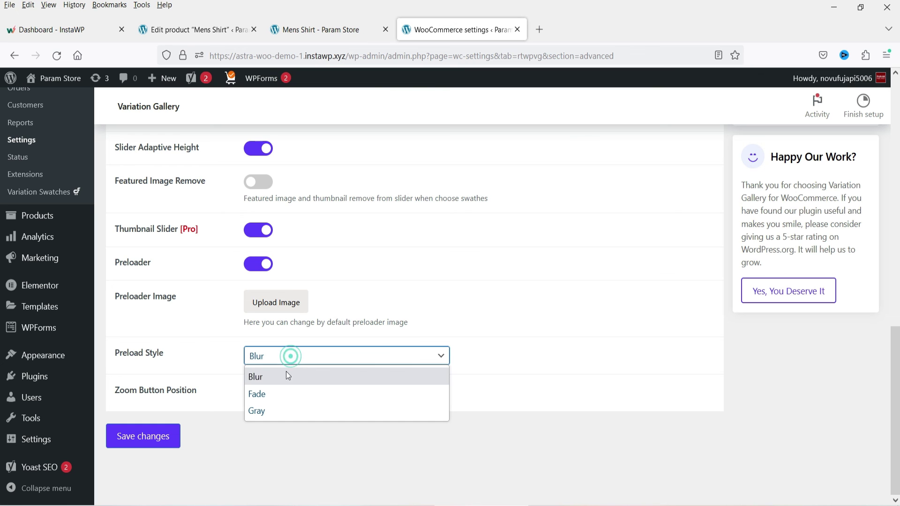
left_click(294, 466)
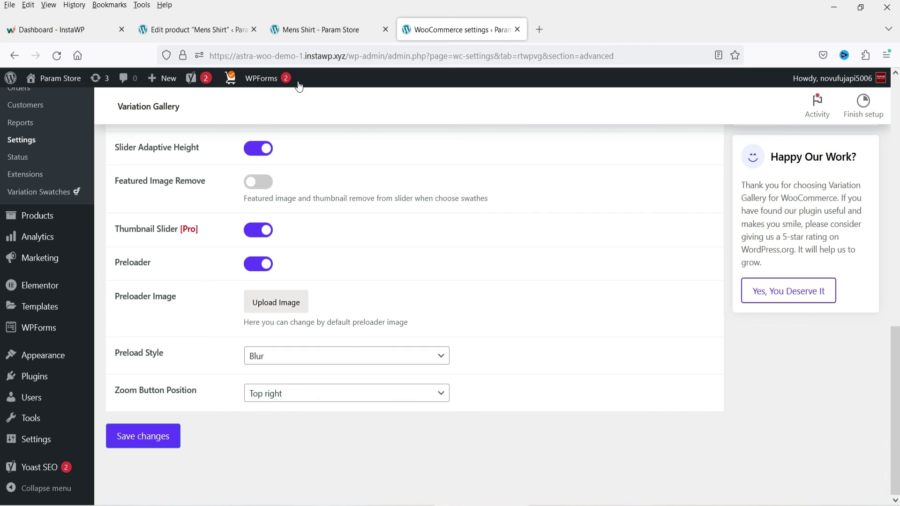
left_click(304, 30)
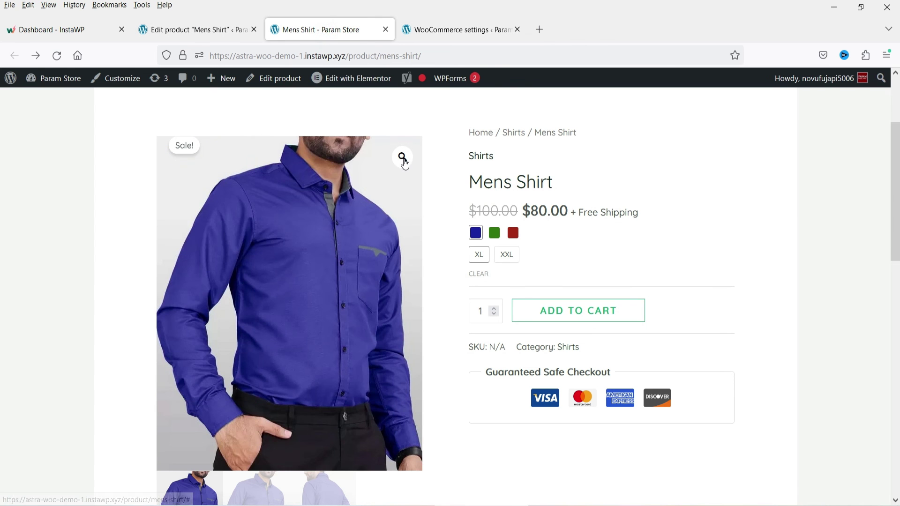
Step: Look through the Style and Tools sections of the Variation Images Gallery settings and return to General
left_click(445, 30)
scroll(369, 329, "up", 10)
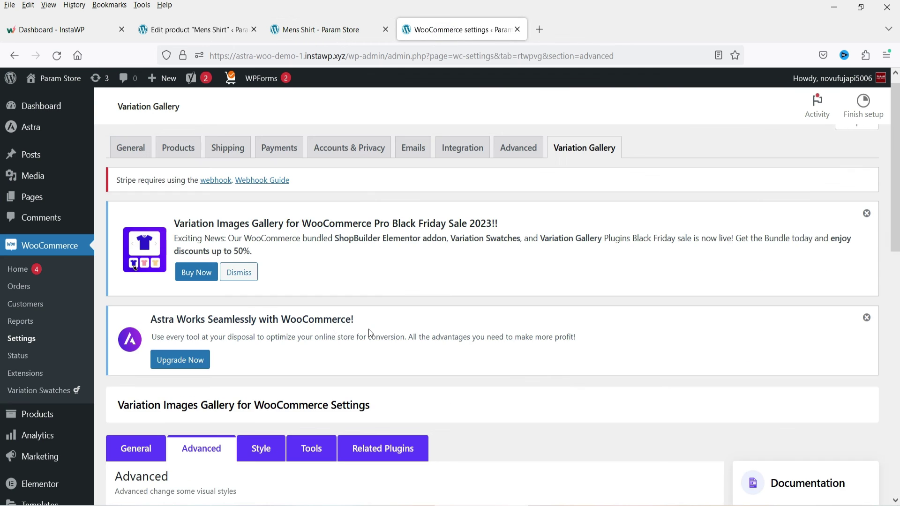
scroll(314, 320, "down", 4)
left_click(261, 261)
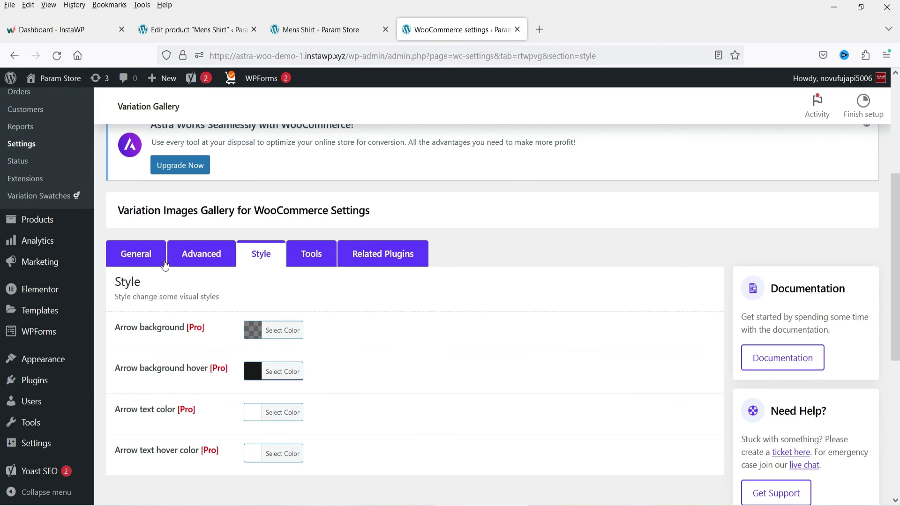
left_click(134, 256)
left_click(311, 253)
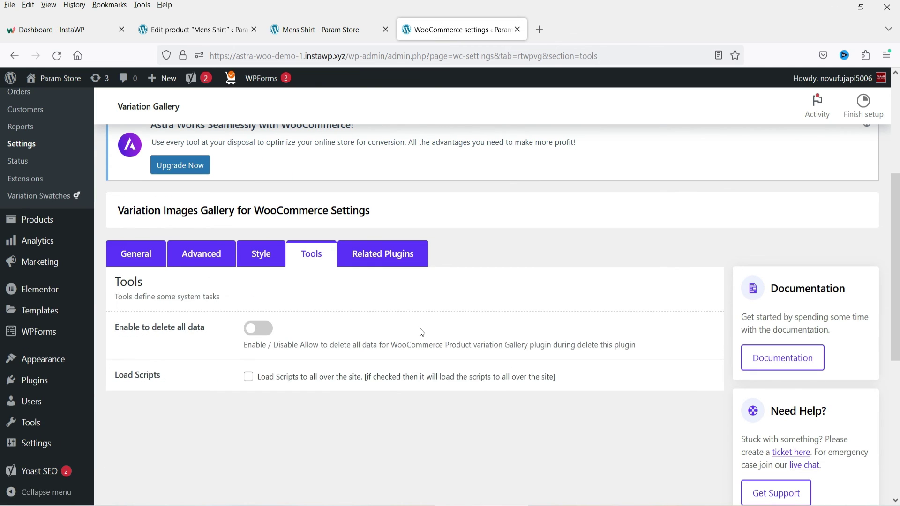
left_click(140, 256)
Step: Return to the Mens Shirt store page and view the blue XL variation's gallery thumbnails
left_click(328, 30)
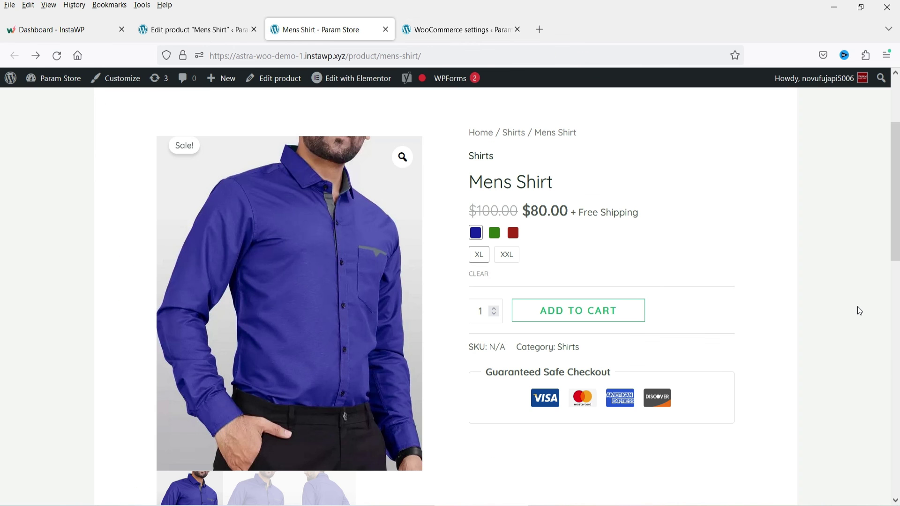
scroll(726, 284, "down", 2)
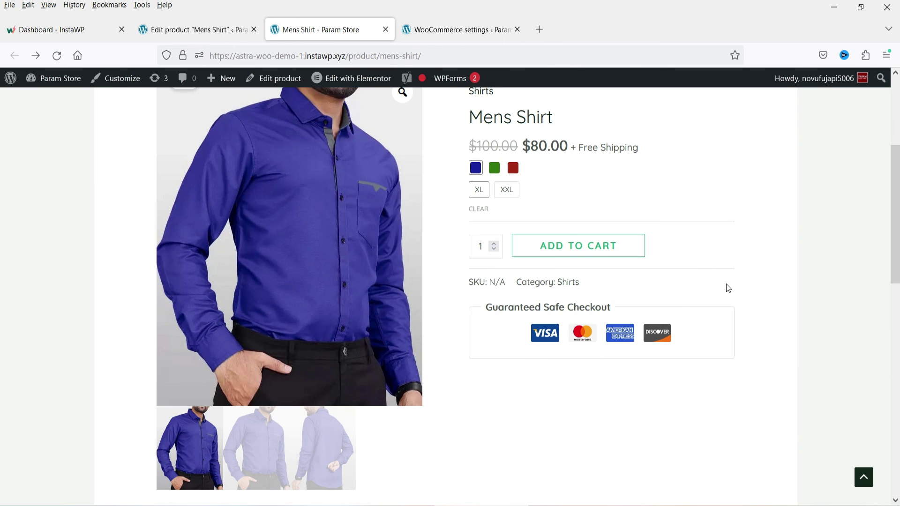